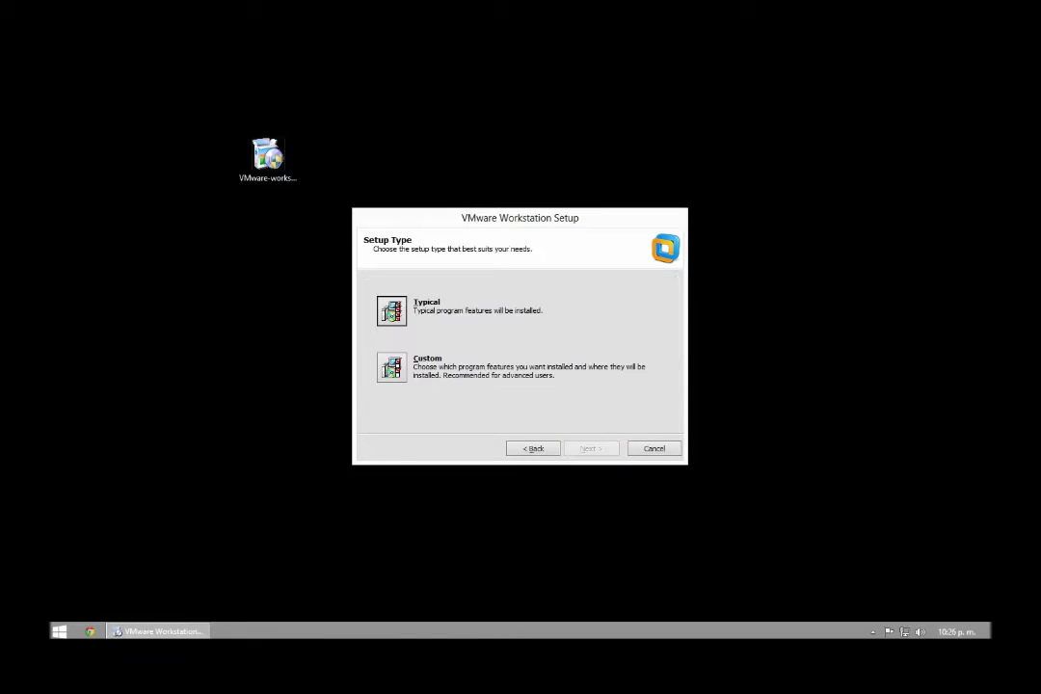
Run a Typical install with startup update checks and usage feedback off, keeping both shortcuts.
key(Return)
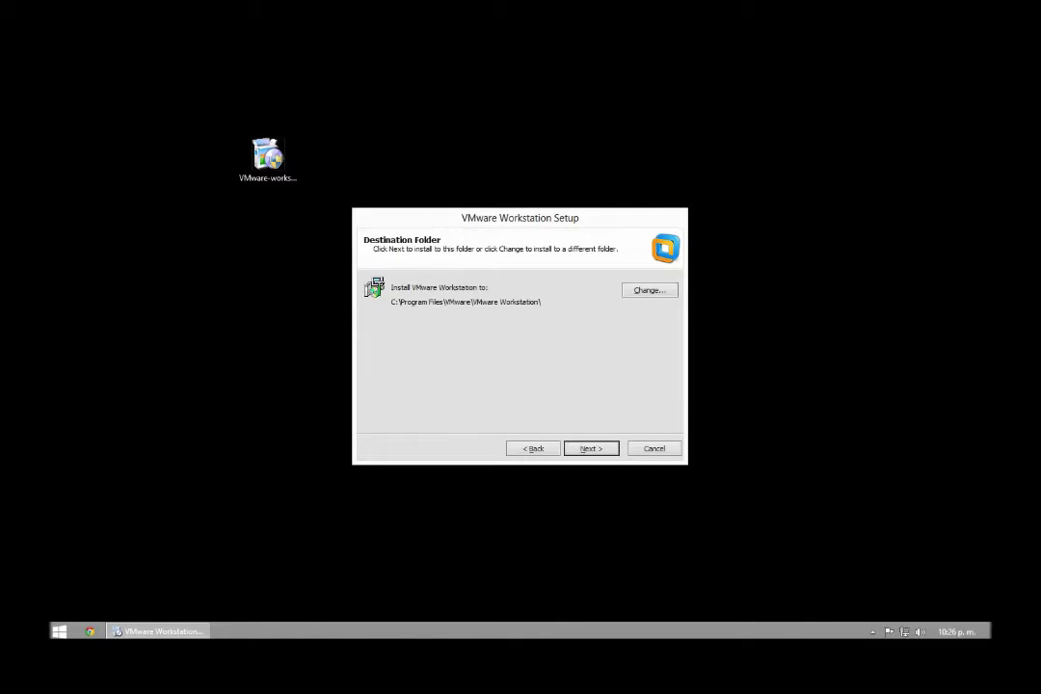
key(Return)
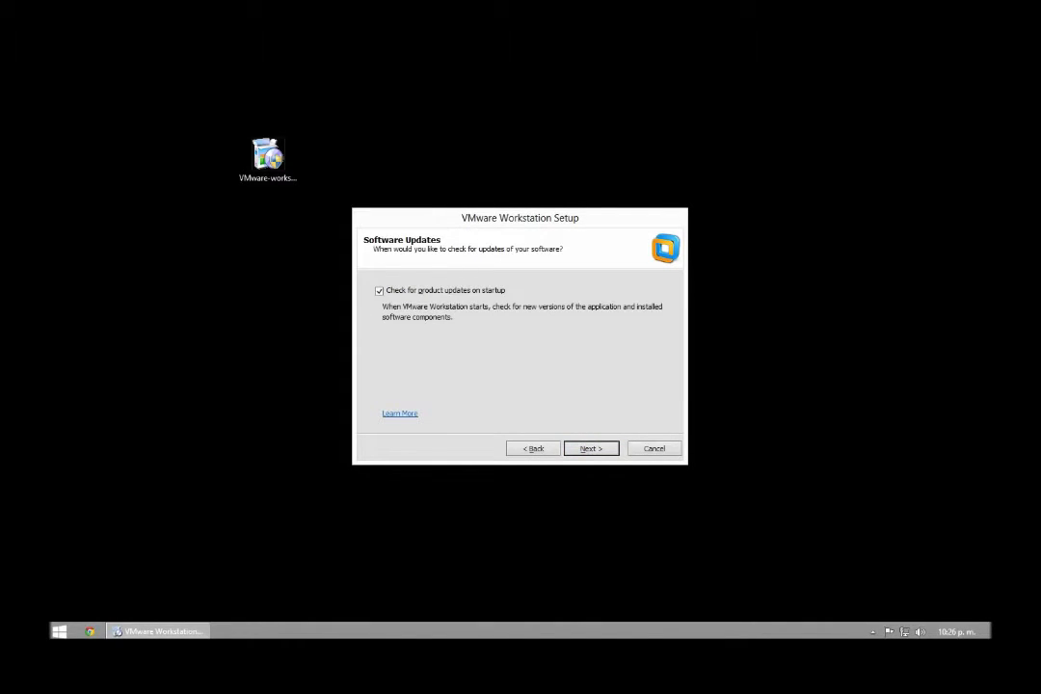
key(alt+p)
key(Return)
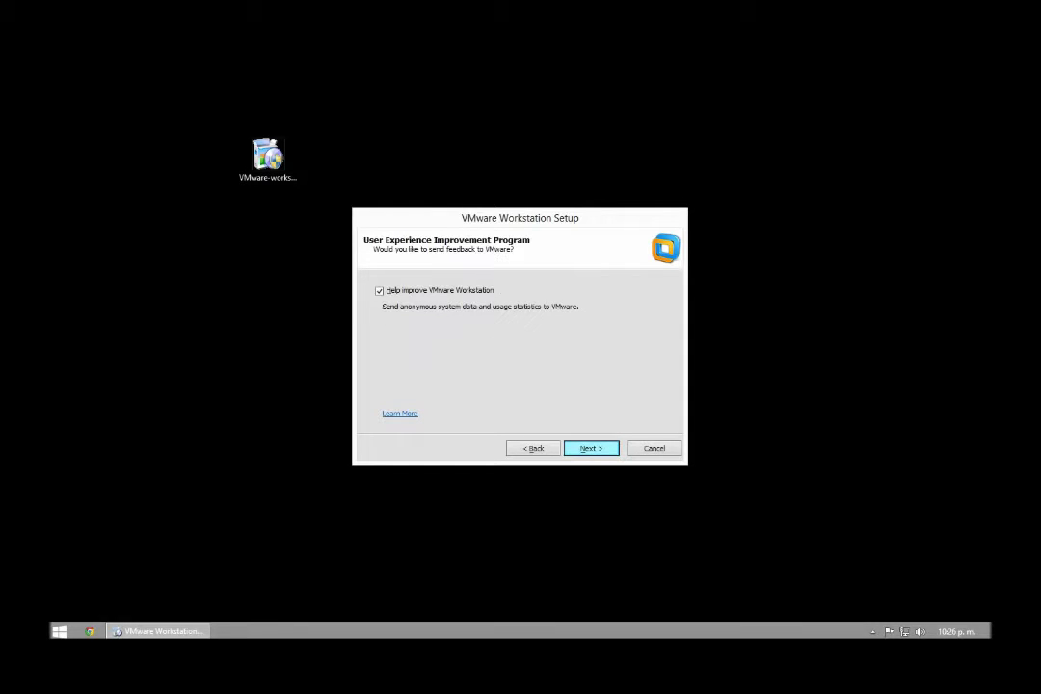
key(alt+h)
key(Return)
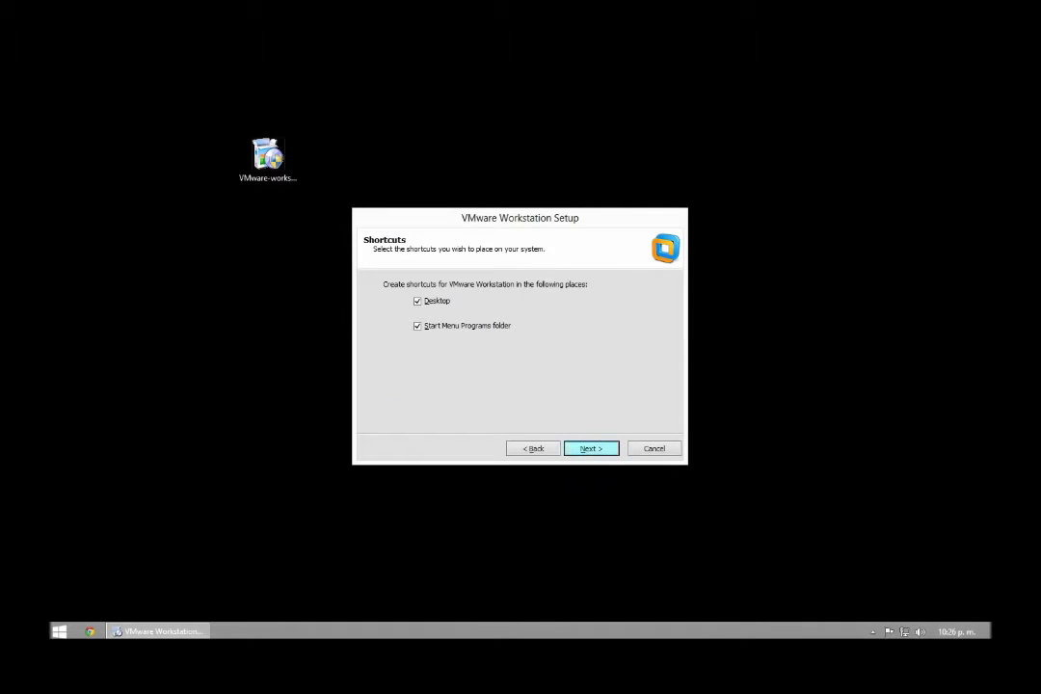
key(Return)
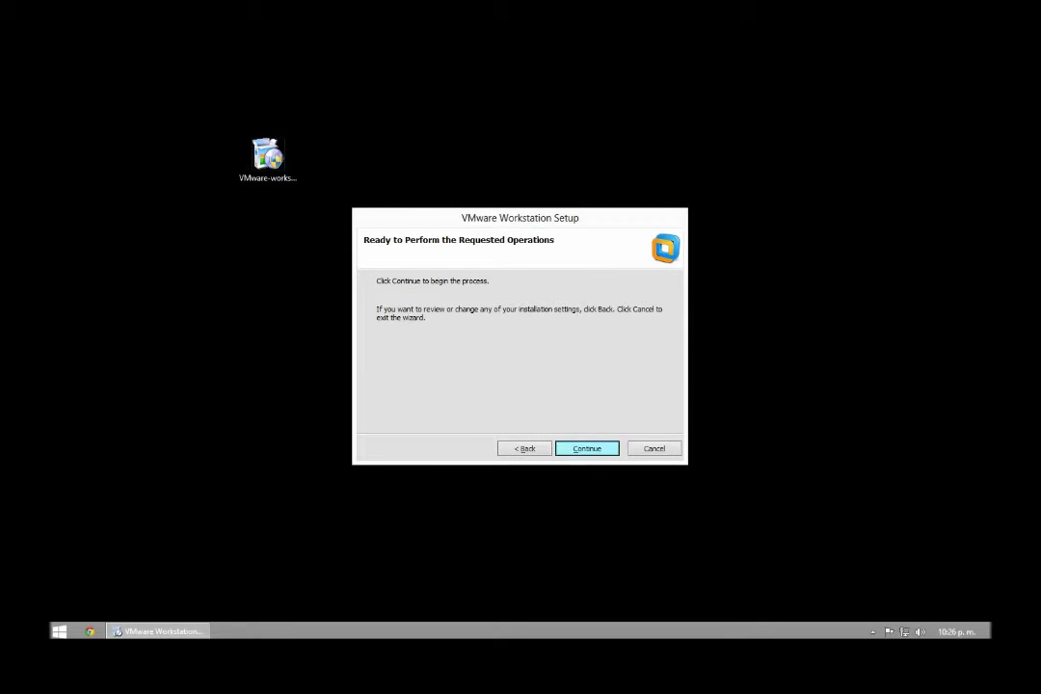
key(Return)
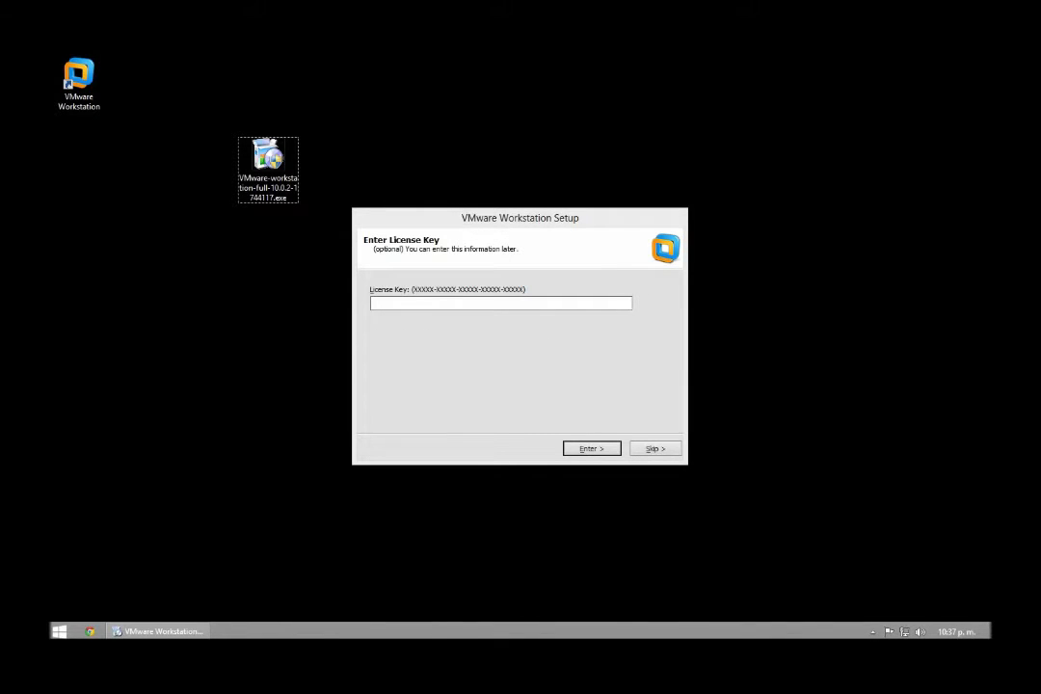
Search the web for 'serial vmware workstation 10' and open the HackSociety serial keys thread.
key(Return)
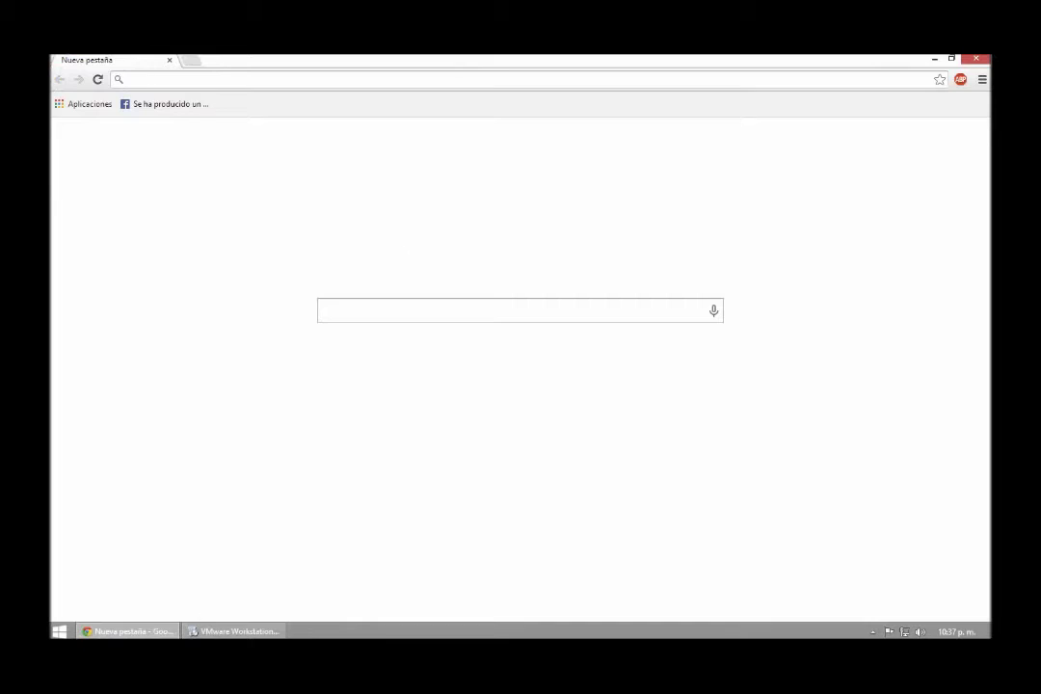
text(serial vm)
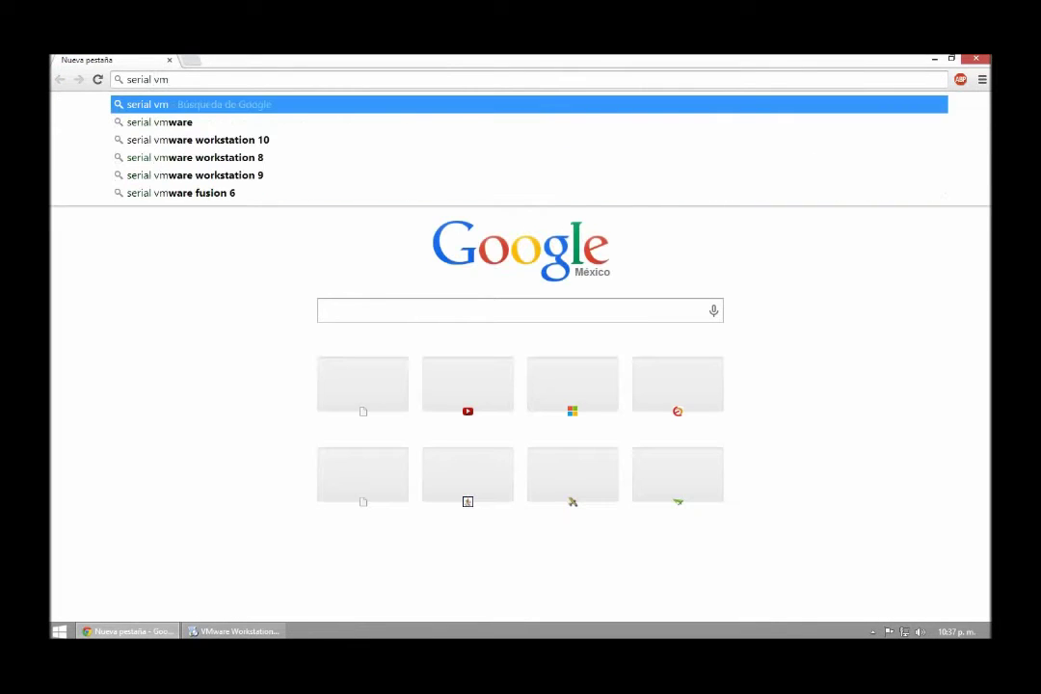
key(Down)
key(Down)
key(Return)
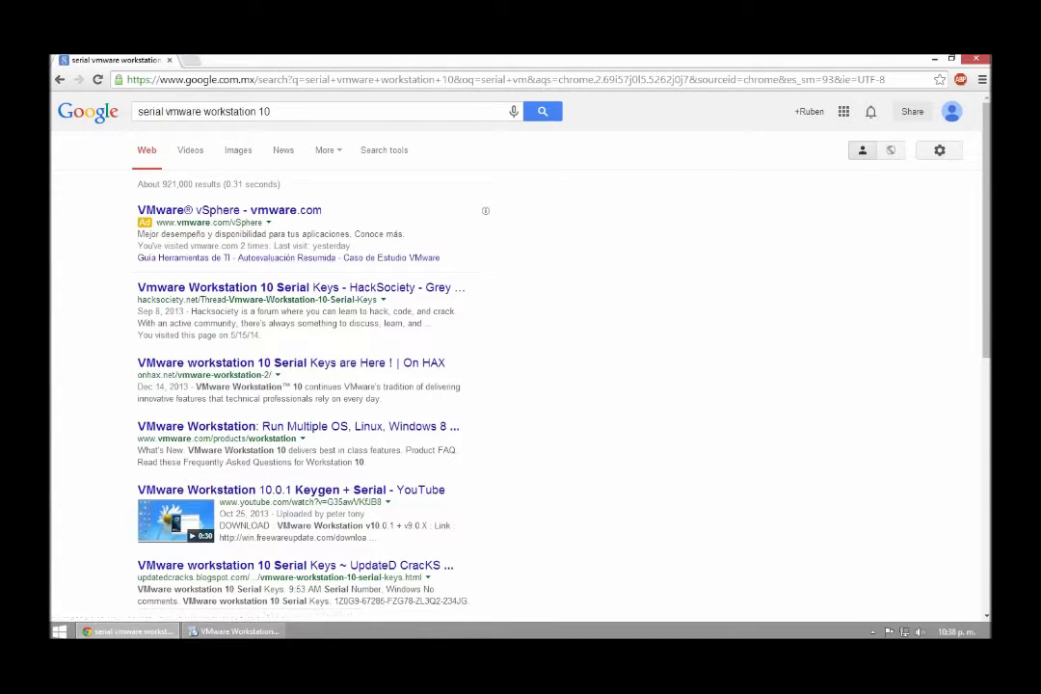
click(294, 287)
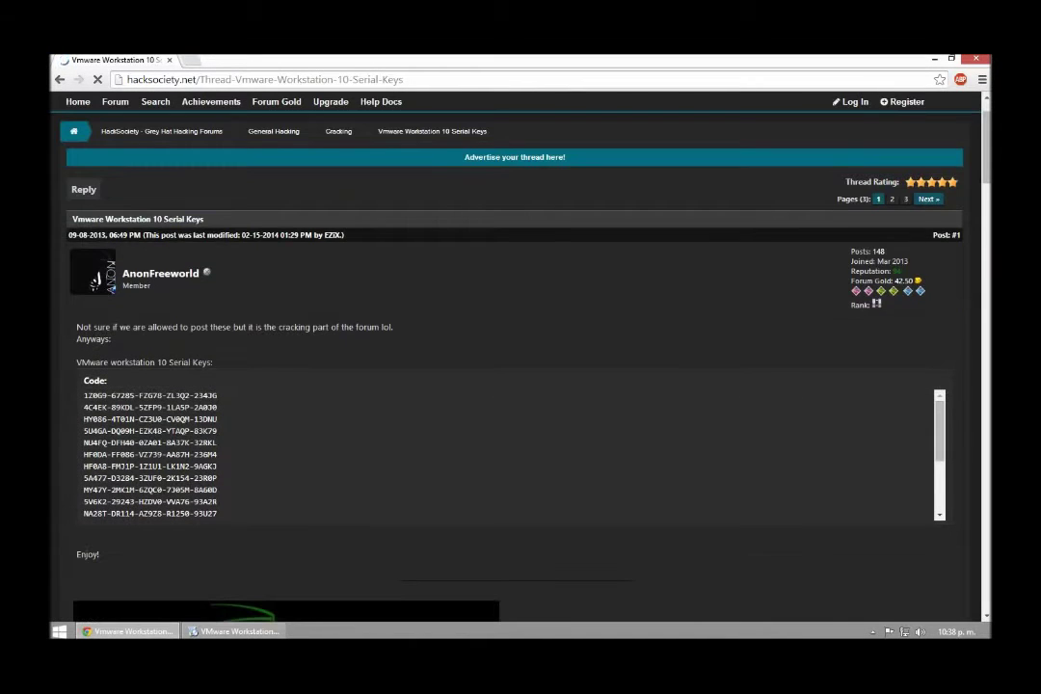
Copy one VMware Workstation 10 license key from the thread and return to Setup.
drag(193, 420, 84, 419)
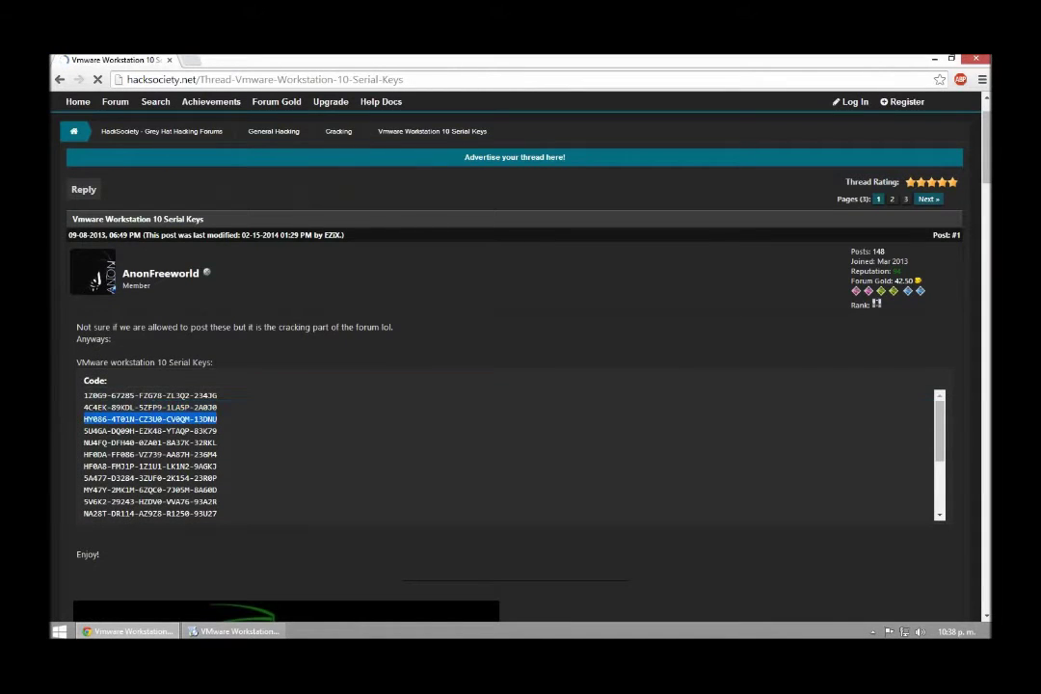
right_click(86, 421)
click(106, 430)
key(alt+Tab)
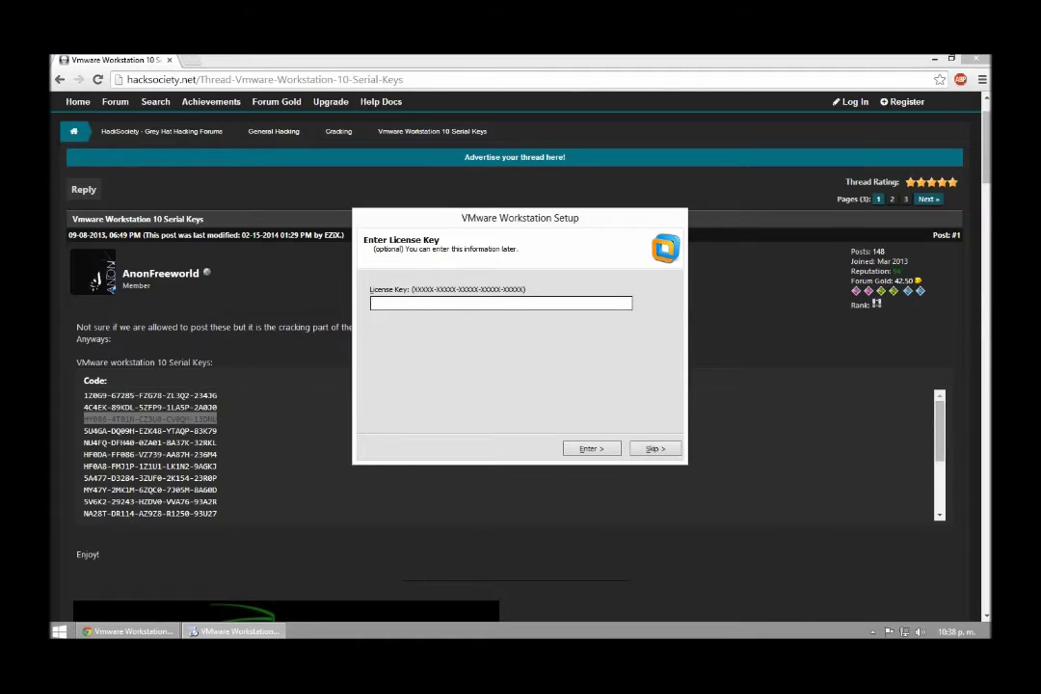
Paste the copied license key, submit it, and finish the setup wizard.
key(ctrl+v)
key(Return)
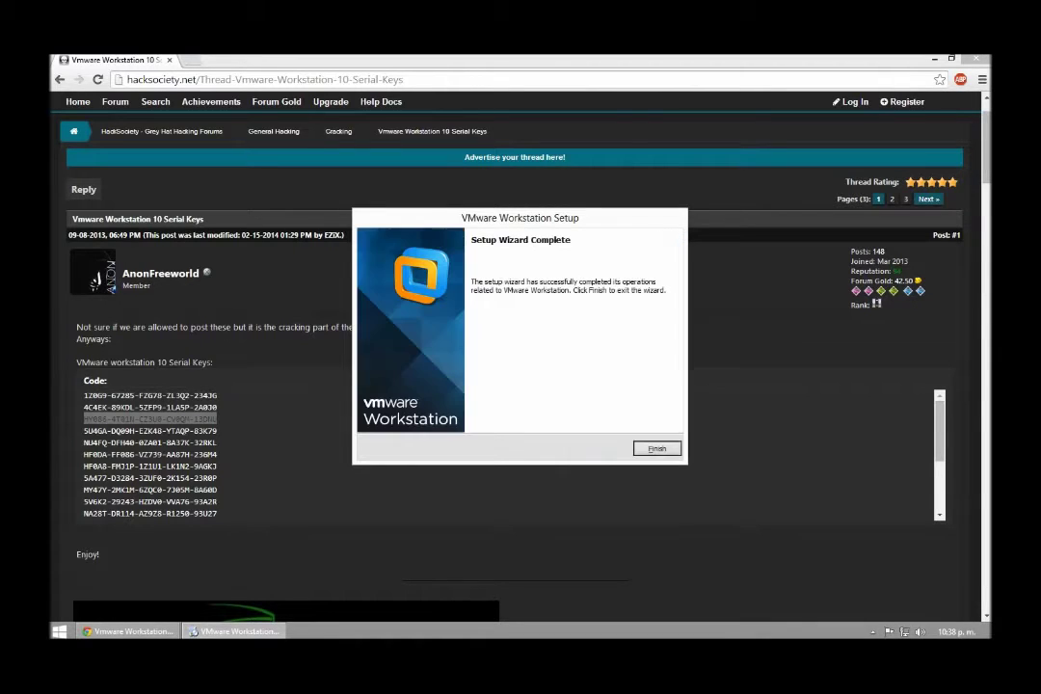
key(Return)
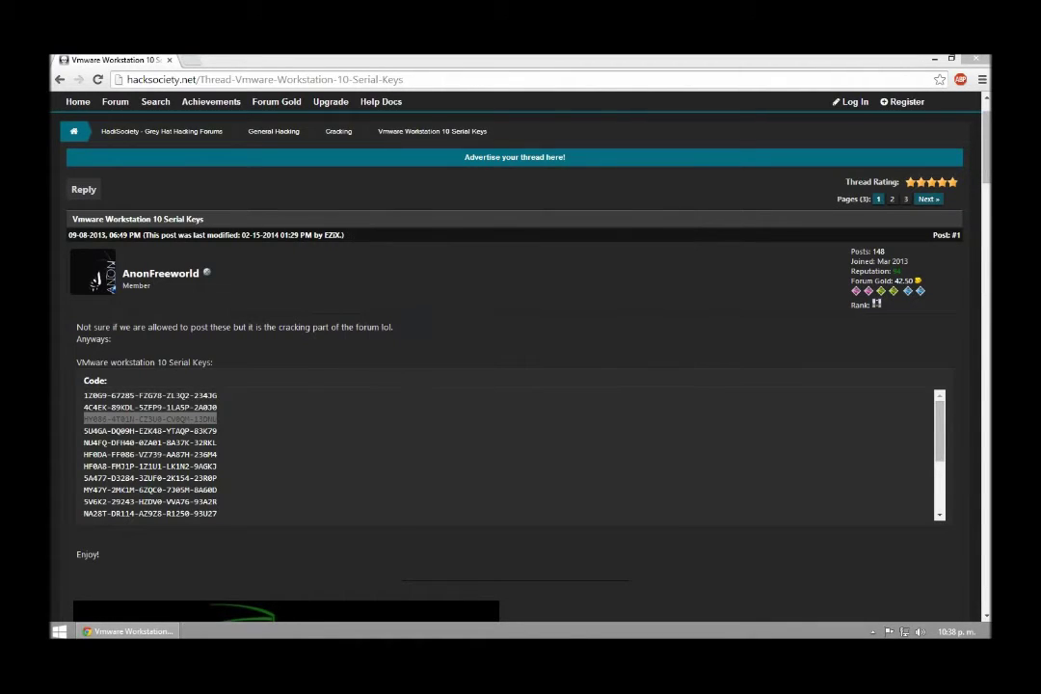
Permanently delete VMware-workstation-full-10.0.2-1744117.exe from the desktop and reposition the VMware Workstation shortcut.
key(super+d)
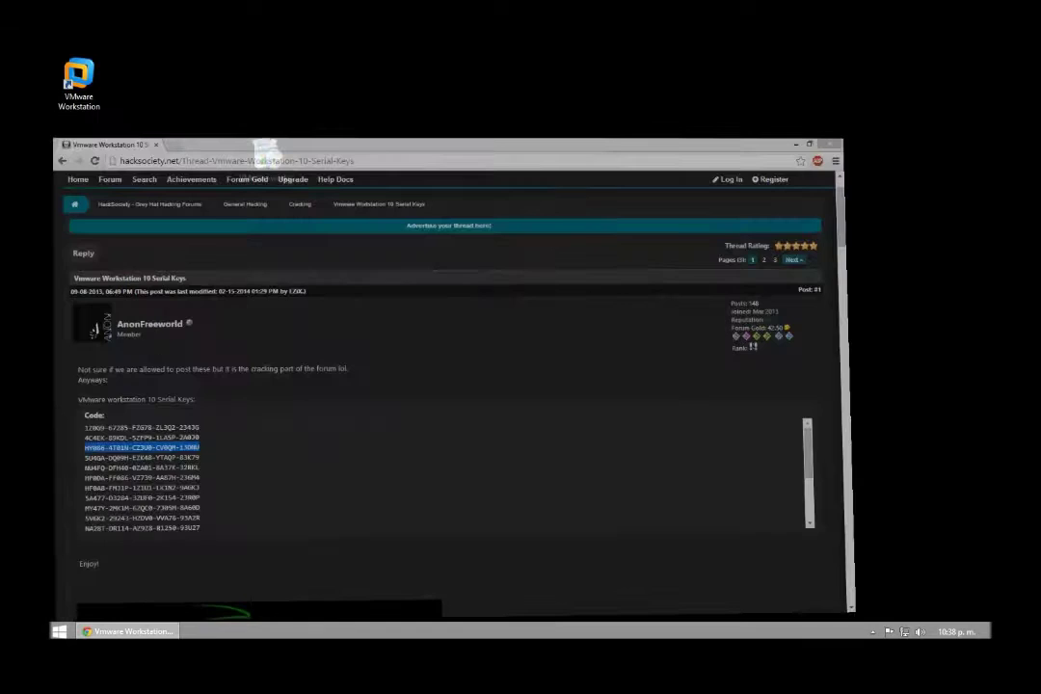
click(268, 159)
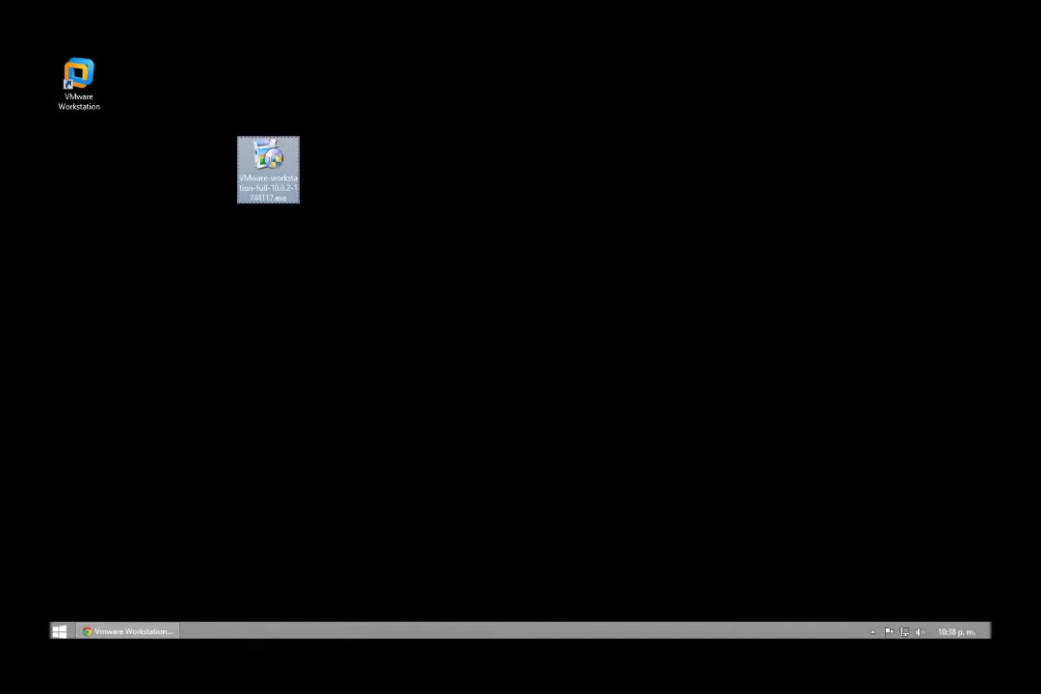
click(207, 120)
key(shift+Delete)
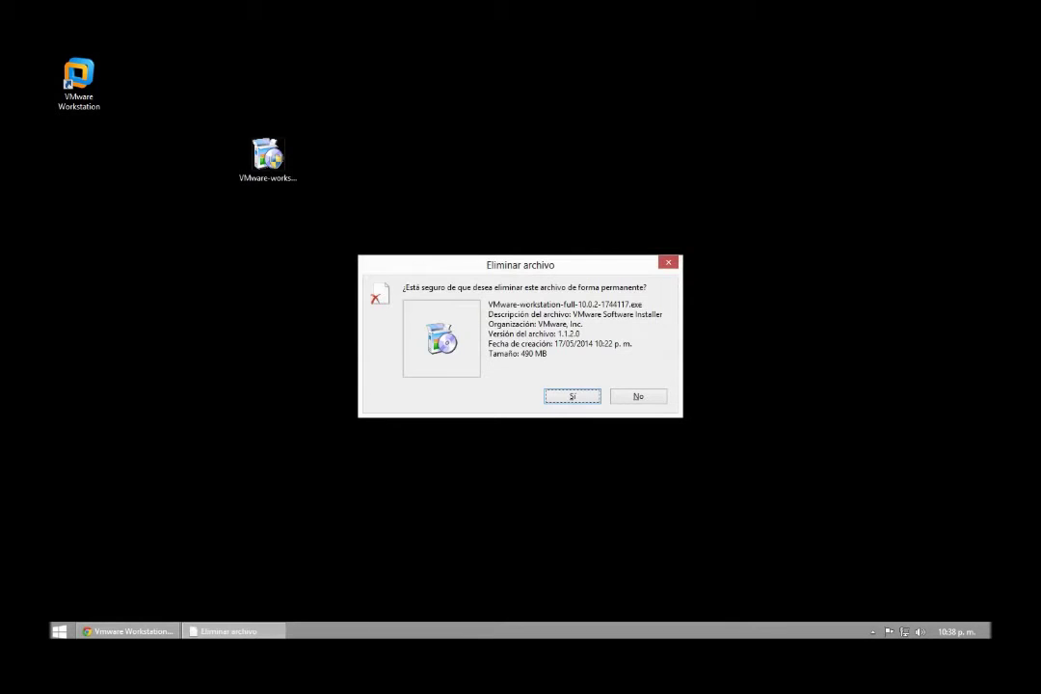
key(Return)
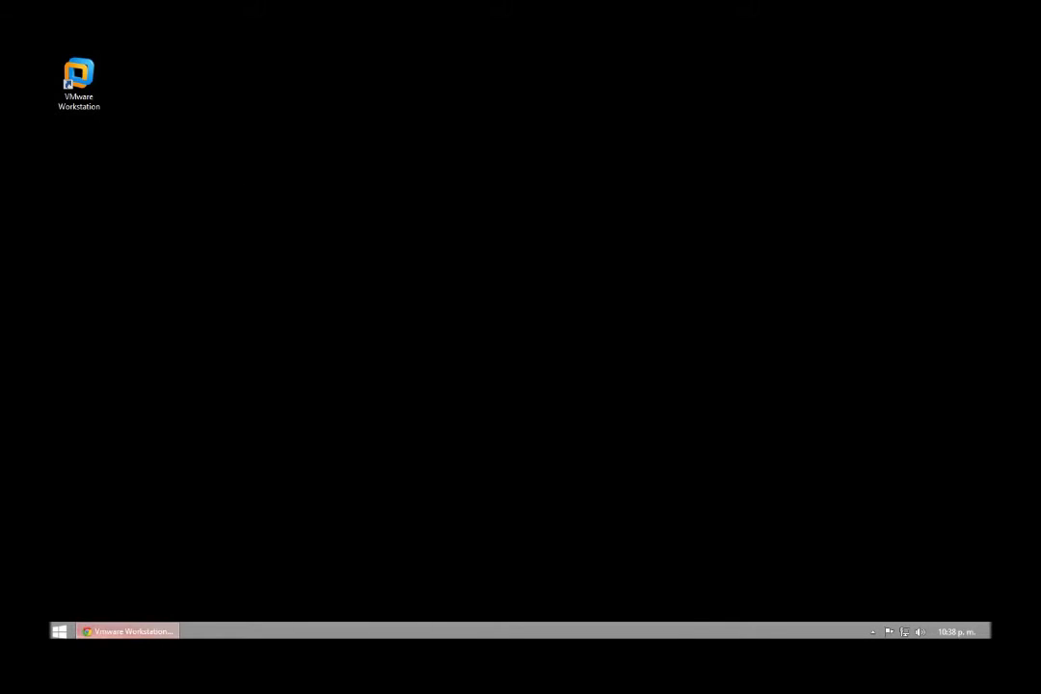
click(79, 83)
drag(79, 83, 204, 244)
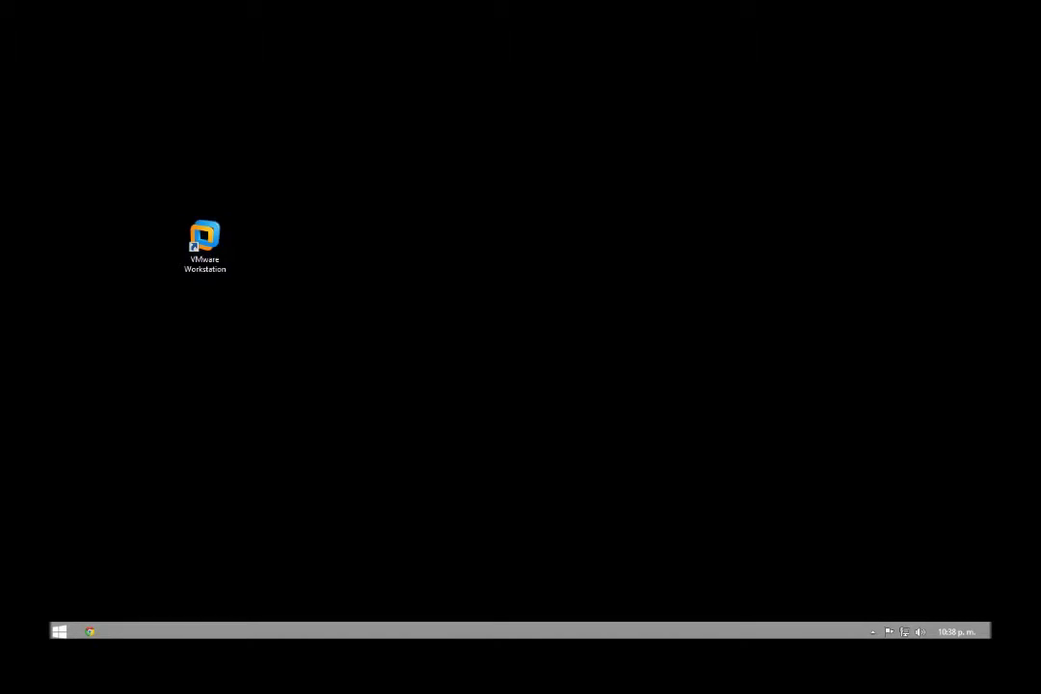
Launch VMware Workstation 10 from its desktop shortcut and move the window into place.
double_click(204, 239)
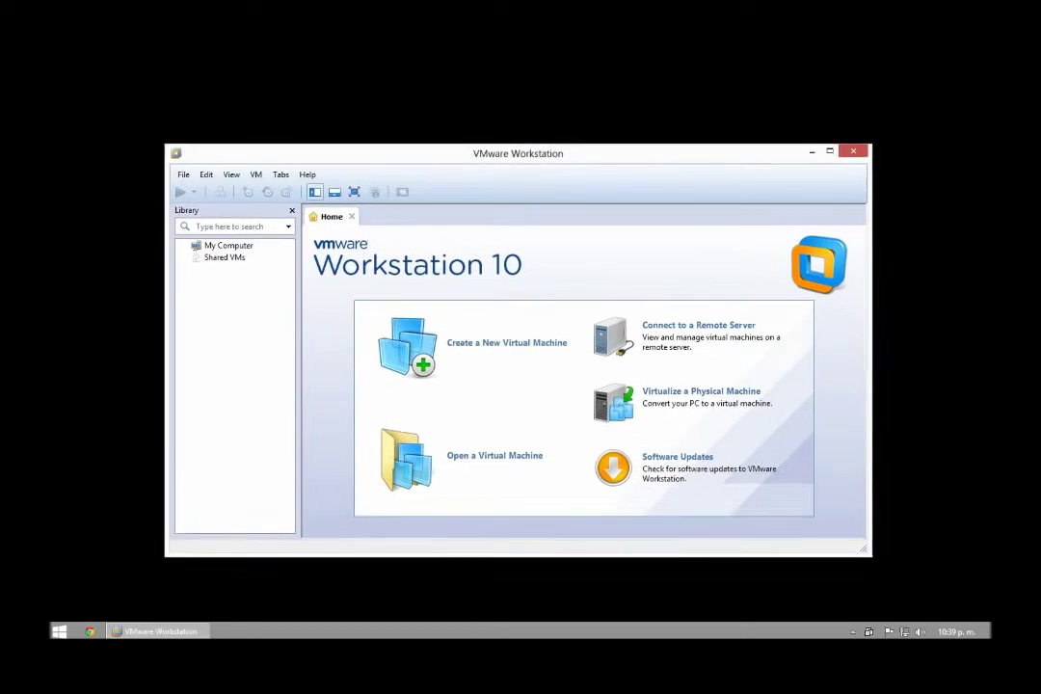
drag(434, 153, 382, 117)
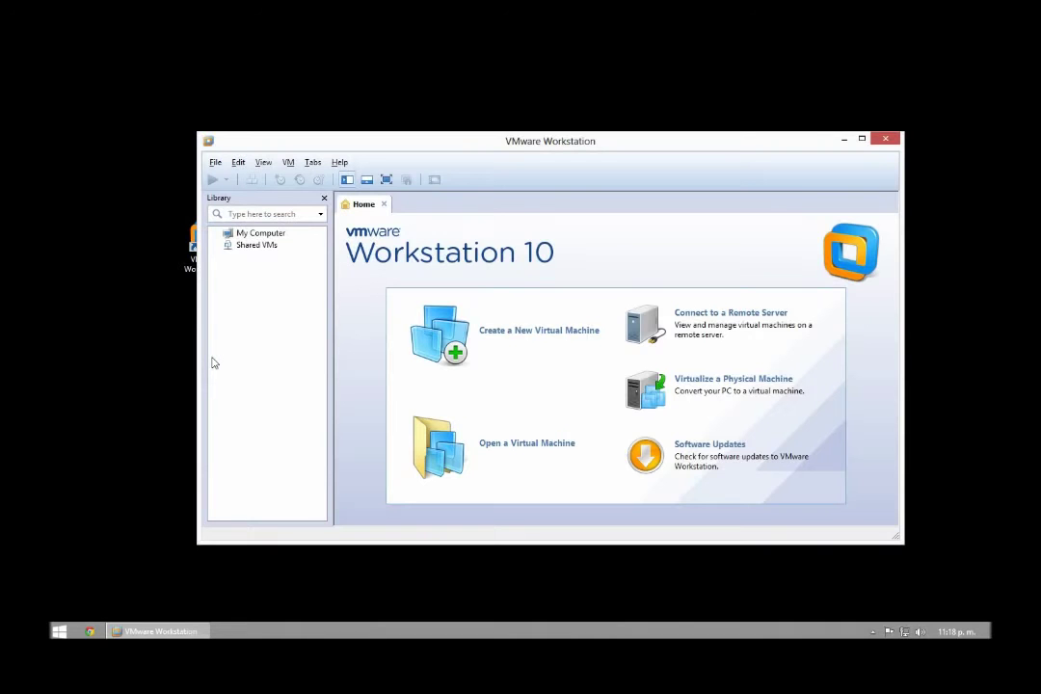
drag(493, 143, 276, 113)
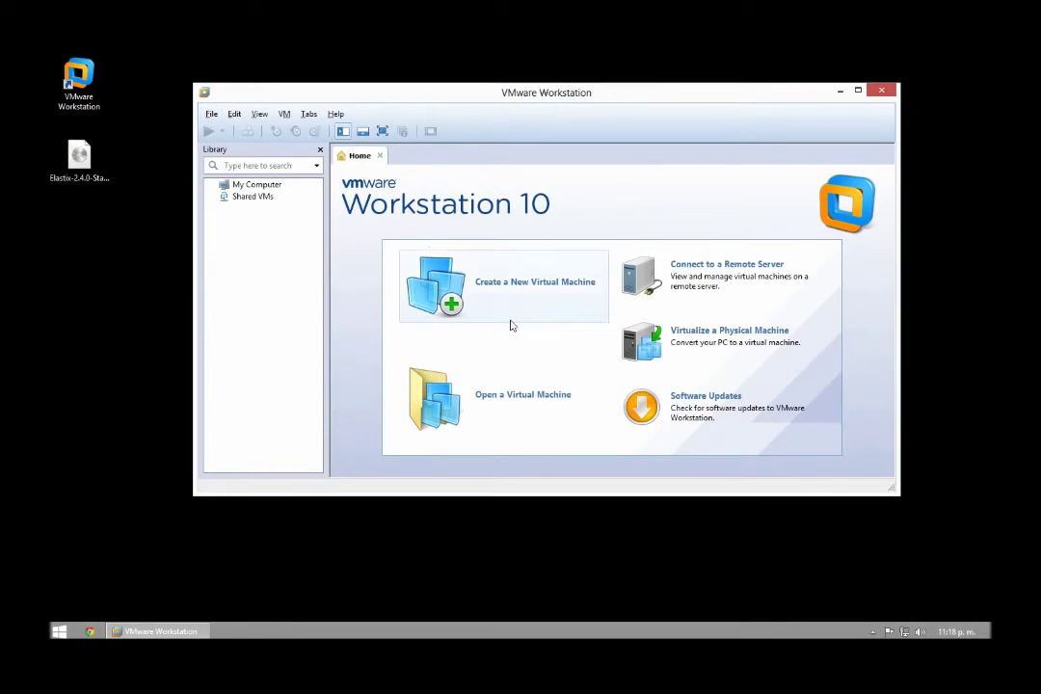
Start a custom Workstation 10.0 VM, install OS later, with guest OS Other / Other and default name.
click(496, 290)
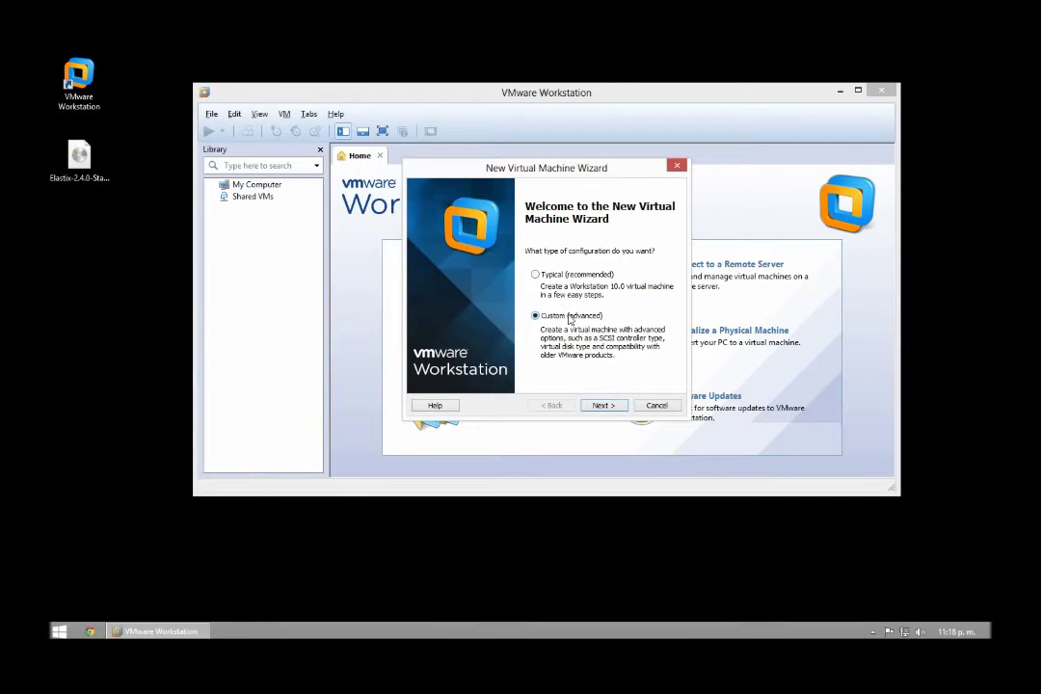
click(601, 406)
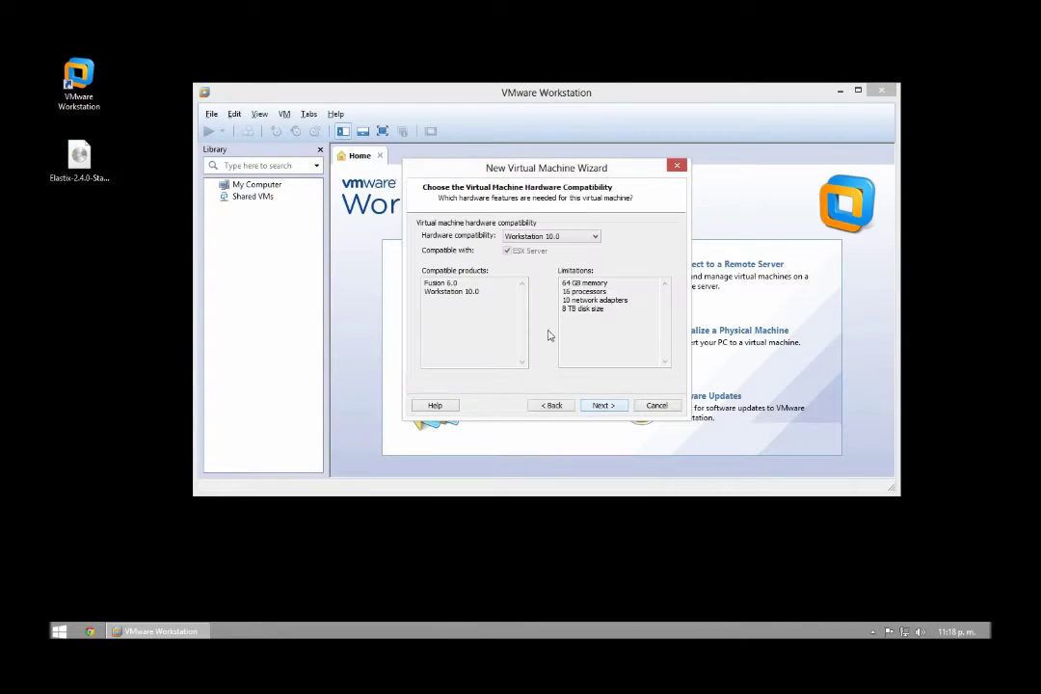
click(601, 406)
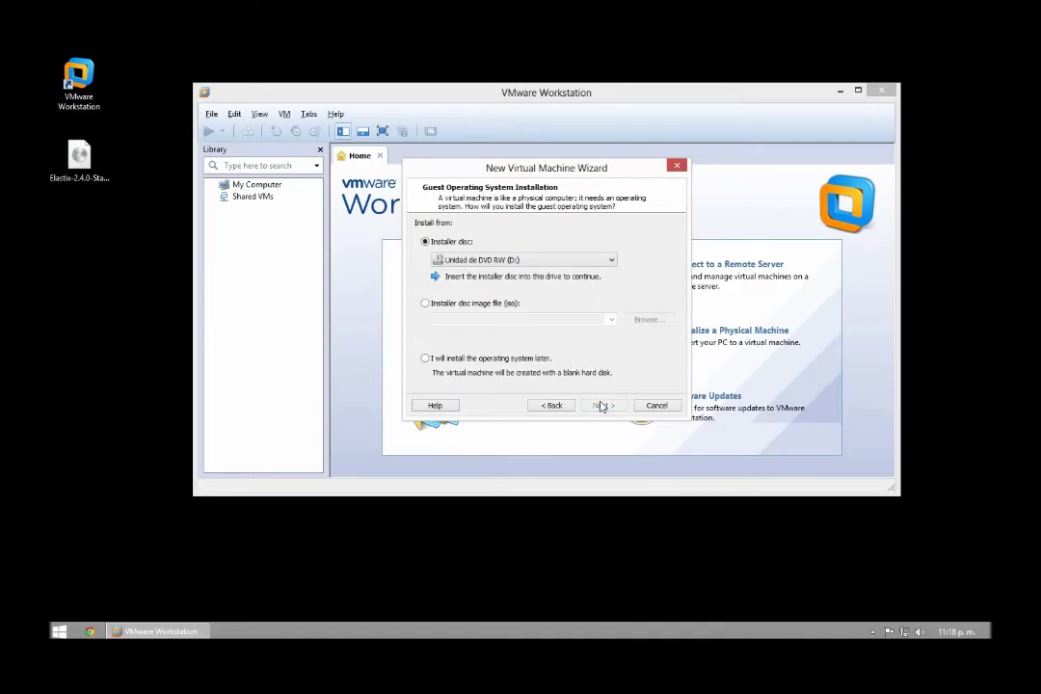
click(425, 358)
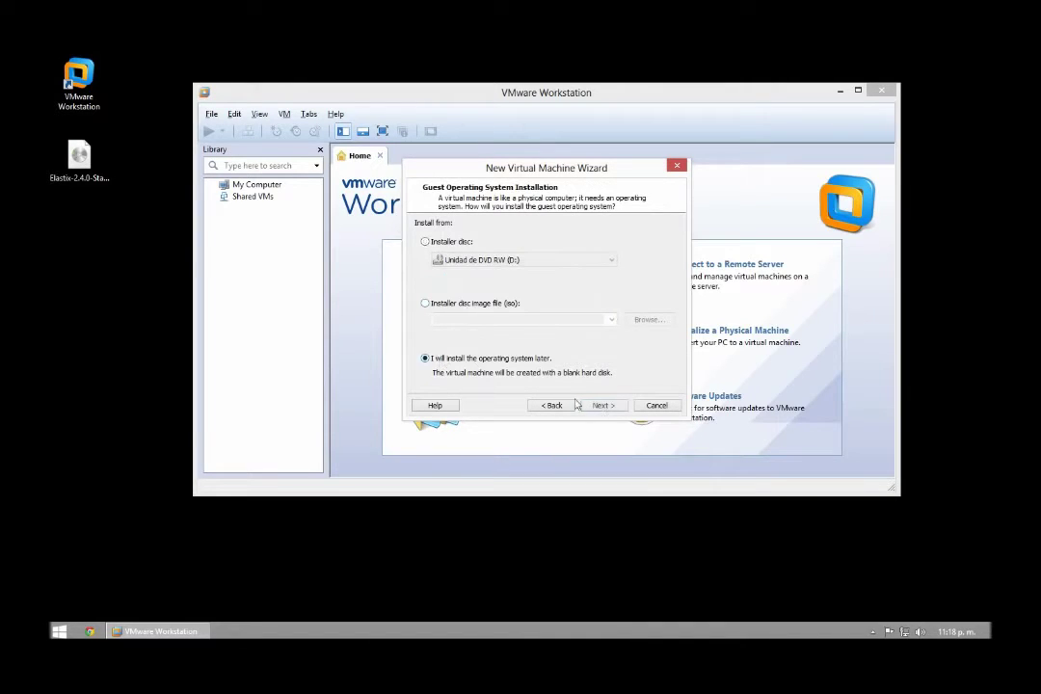
click(604, 406)
click(431, 292)
click(476, 333)
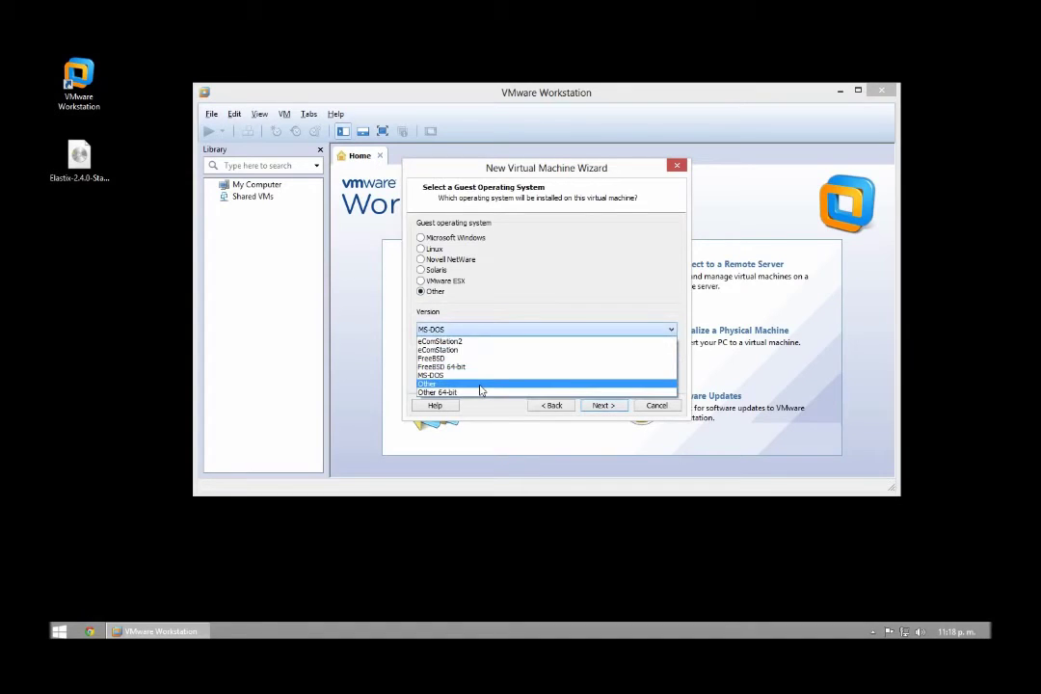
click(477, 383)
click(602, 406)
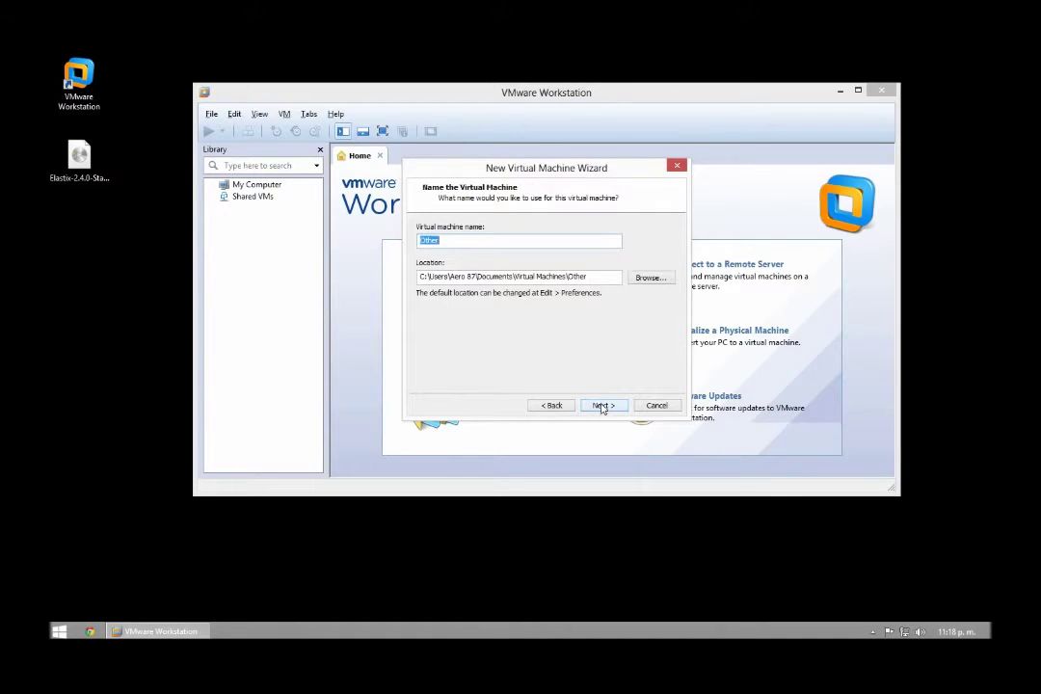
click(602, 406)
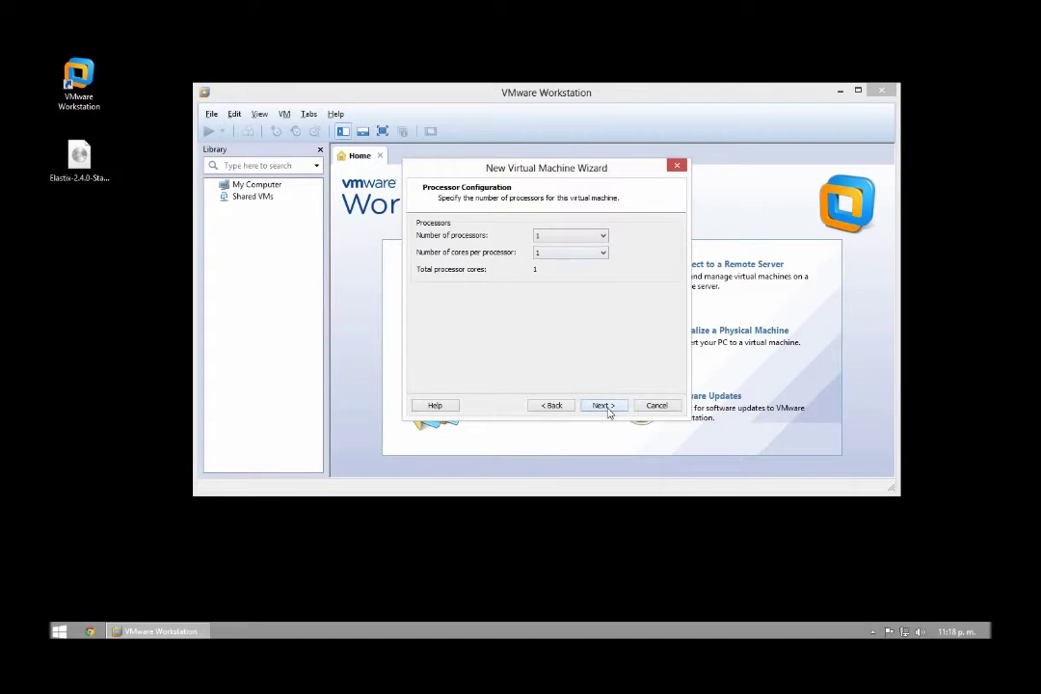
Give it one processor, 512 MB memory, NAT, BusLogic, and a new 30 GB split IDE disk.
click(605, 406)
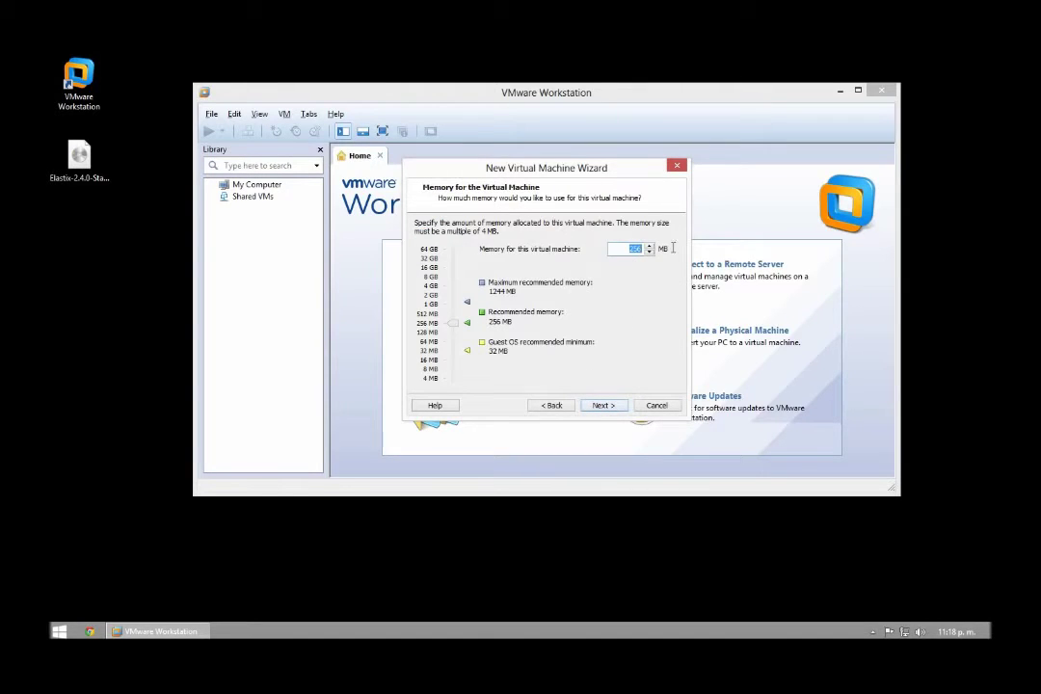
text(512)
click(602, 404)
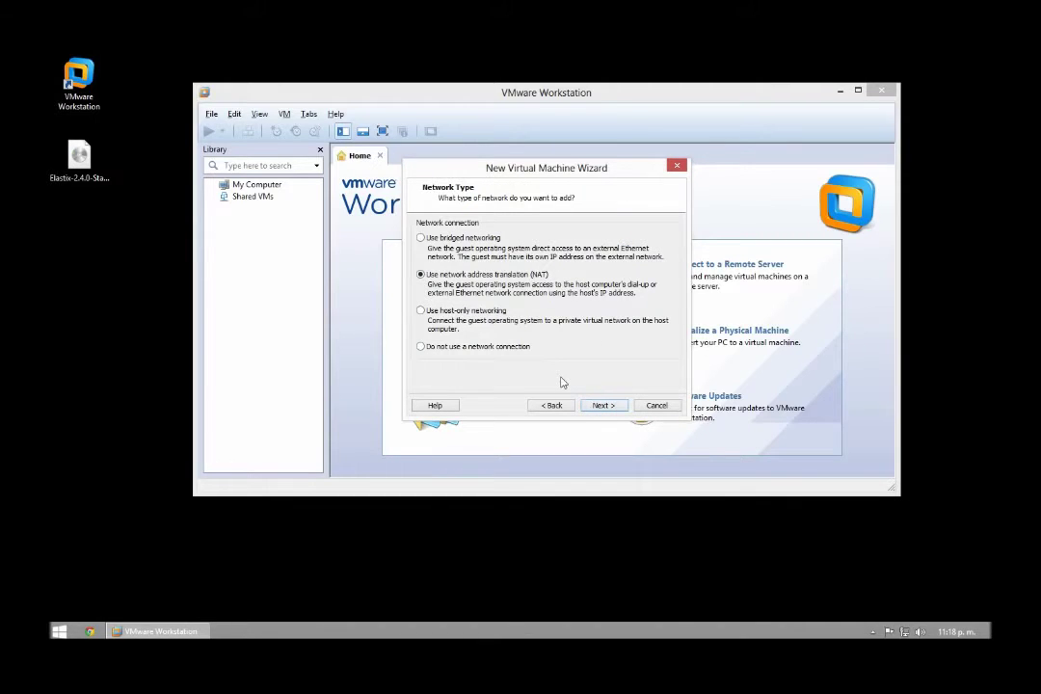
click(600, 407)
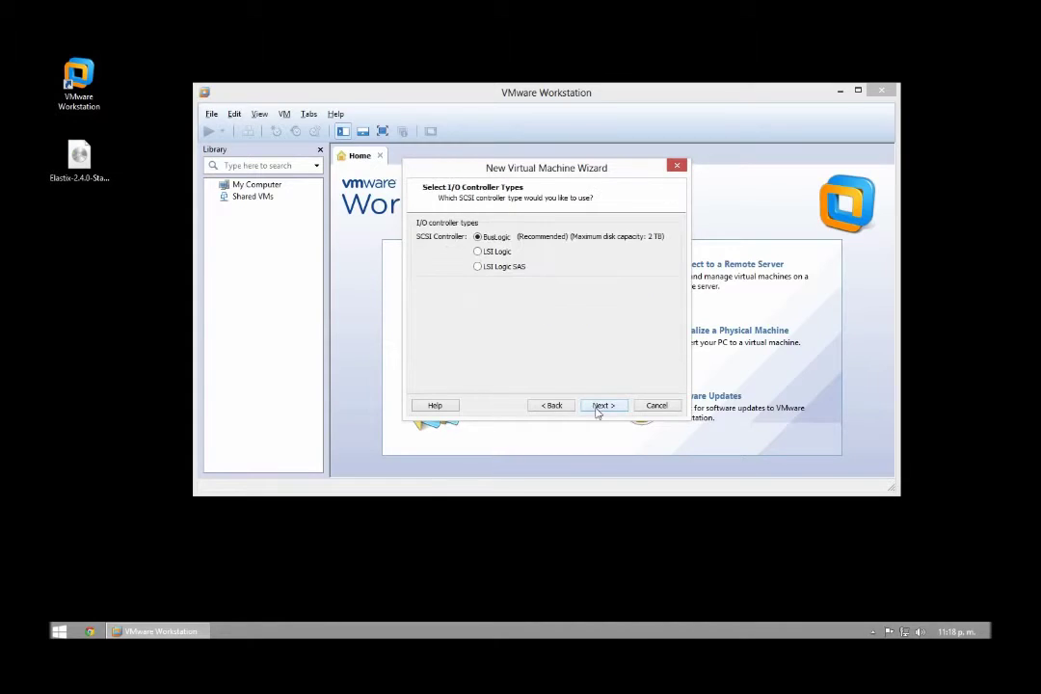
click(603, 406)
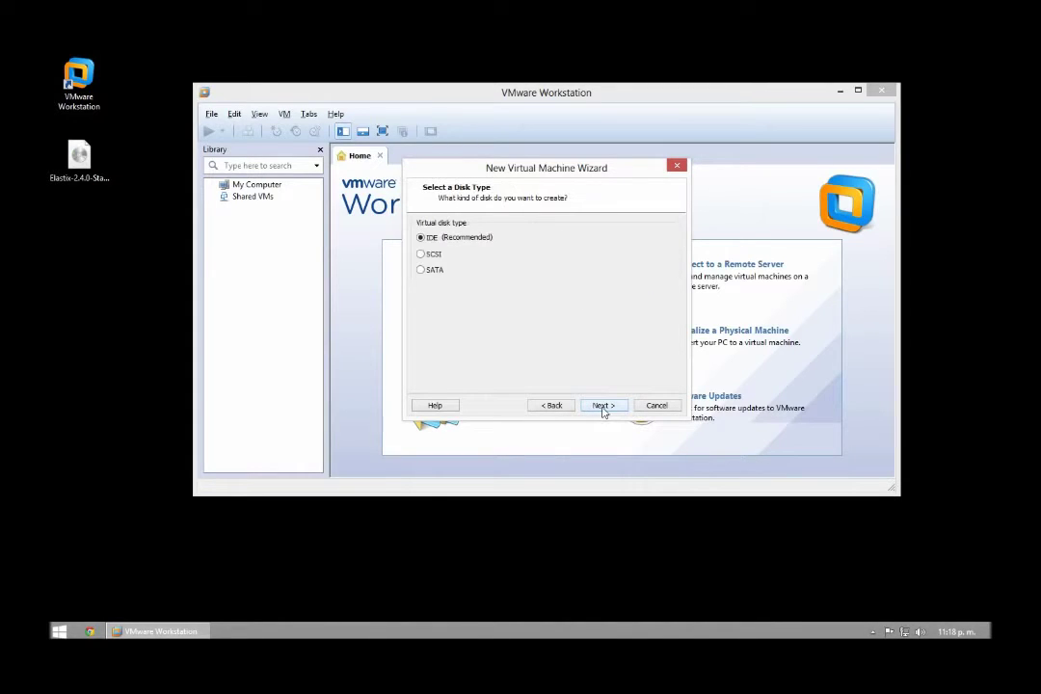
click(603, 406)
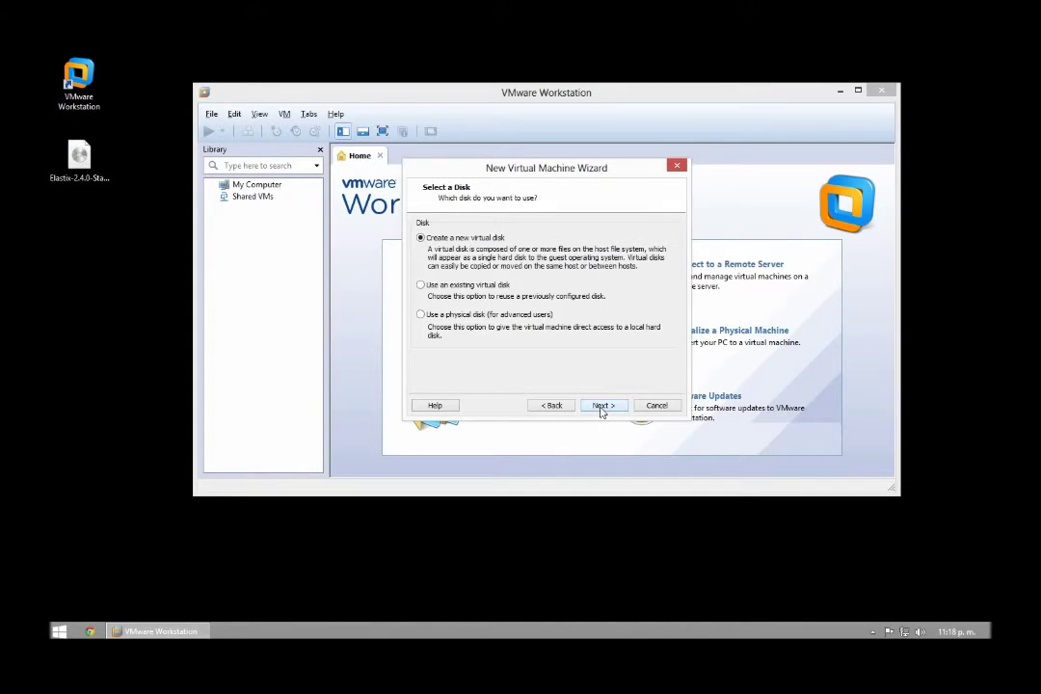
click(602, 406)
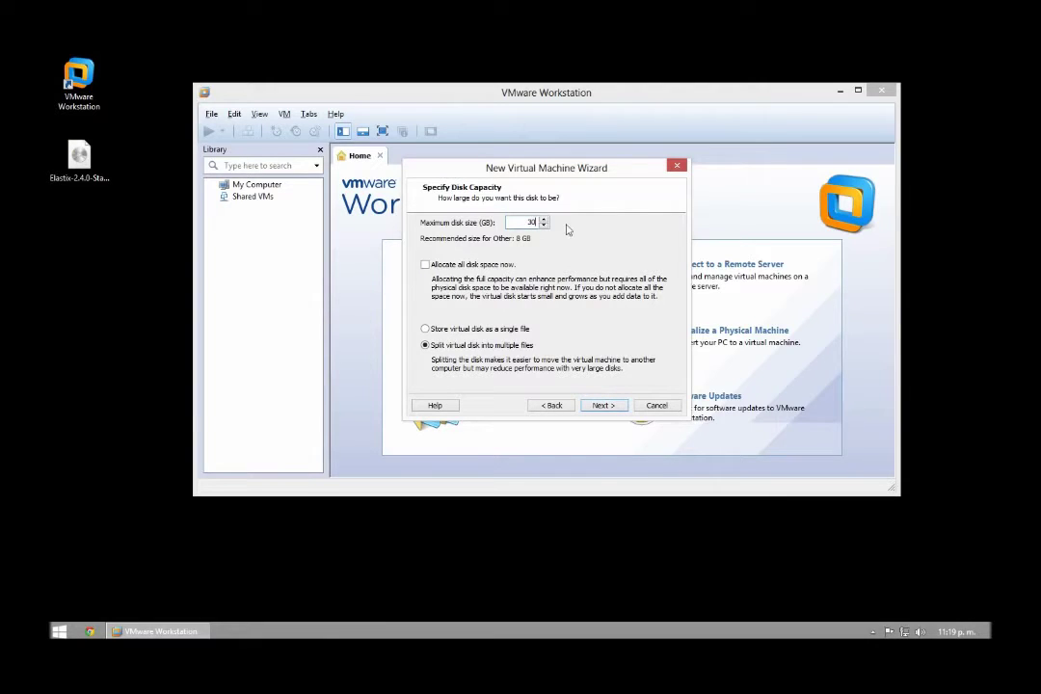
click(607, 409)
click(601, 406)
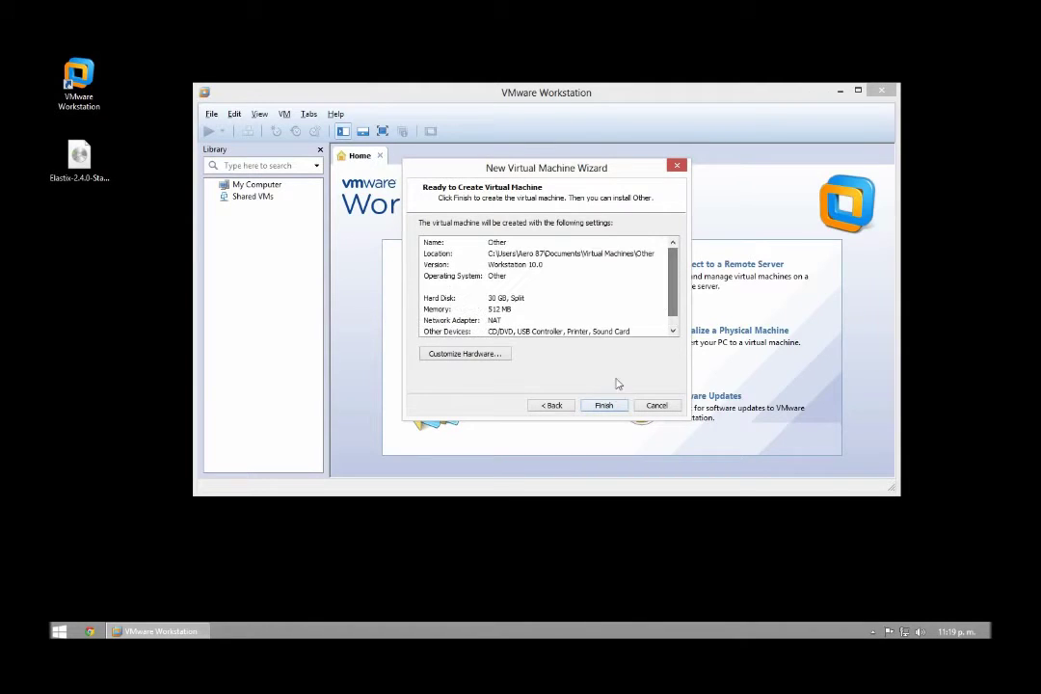
click(605, 406)
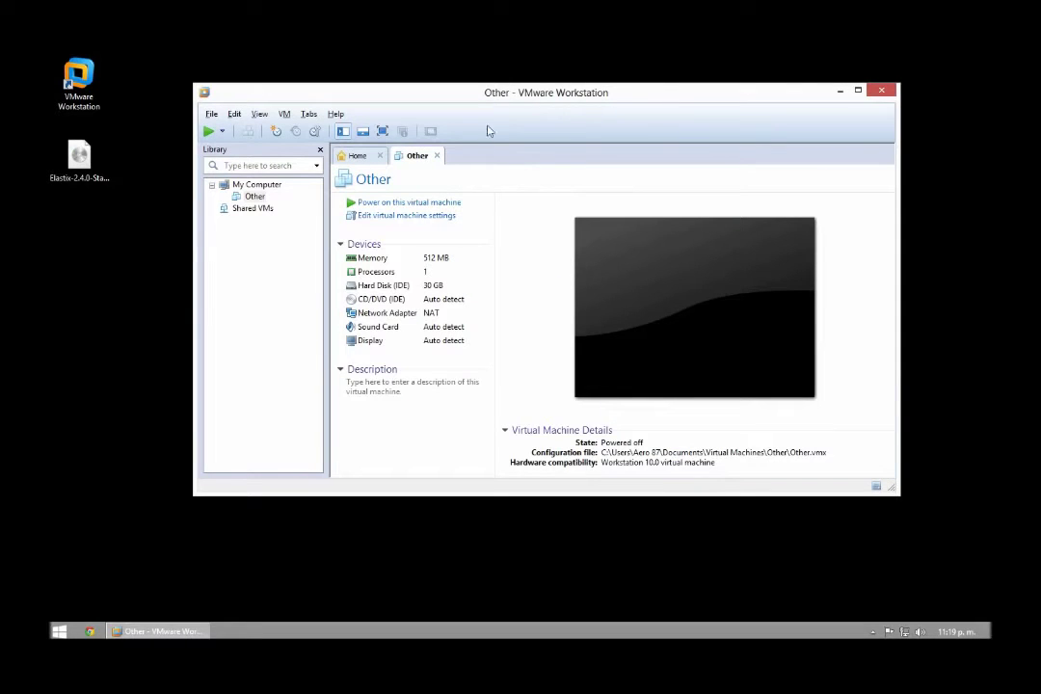
Point the CD/DVD (IDE) drive to Elastix-2.4.0-Stable-i386-bin-04Feb2013.iso from the desktop.
double_click(394, 299)
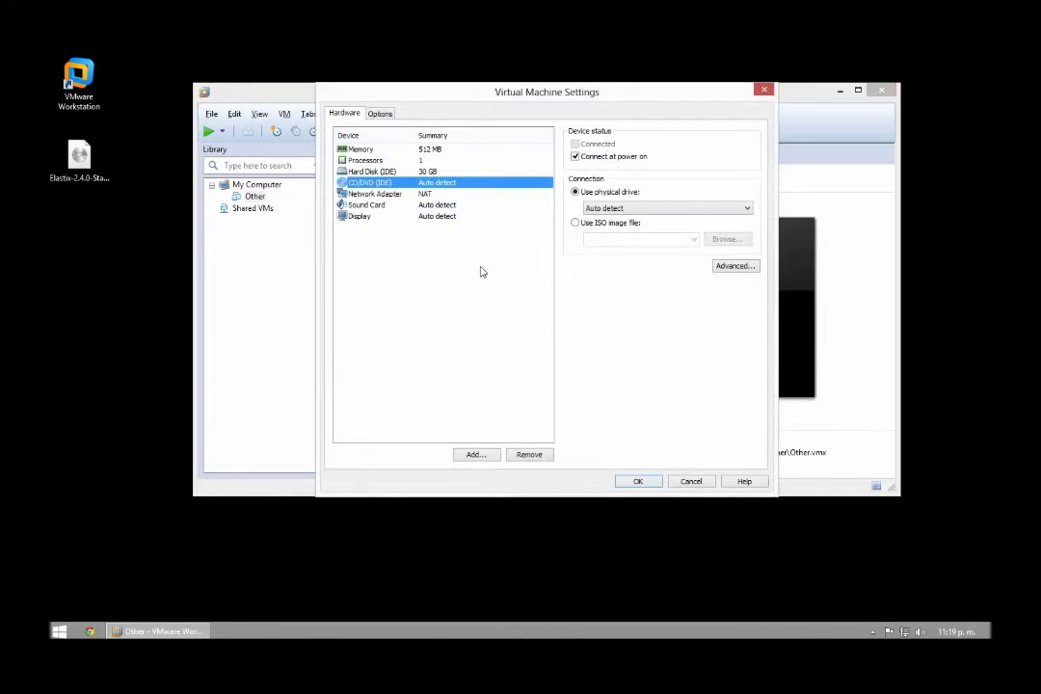
click(578, 228)
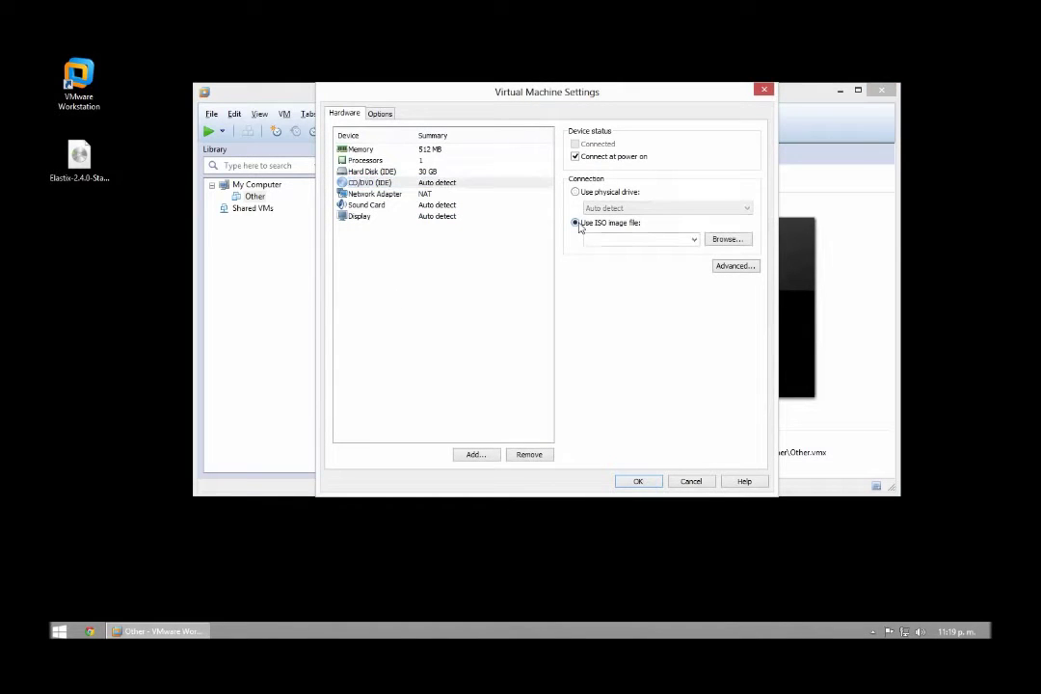
click(724, 244)
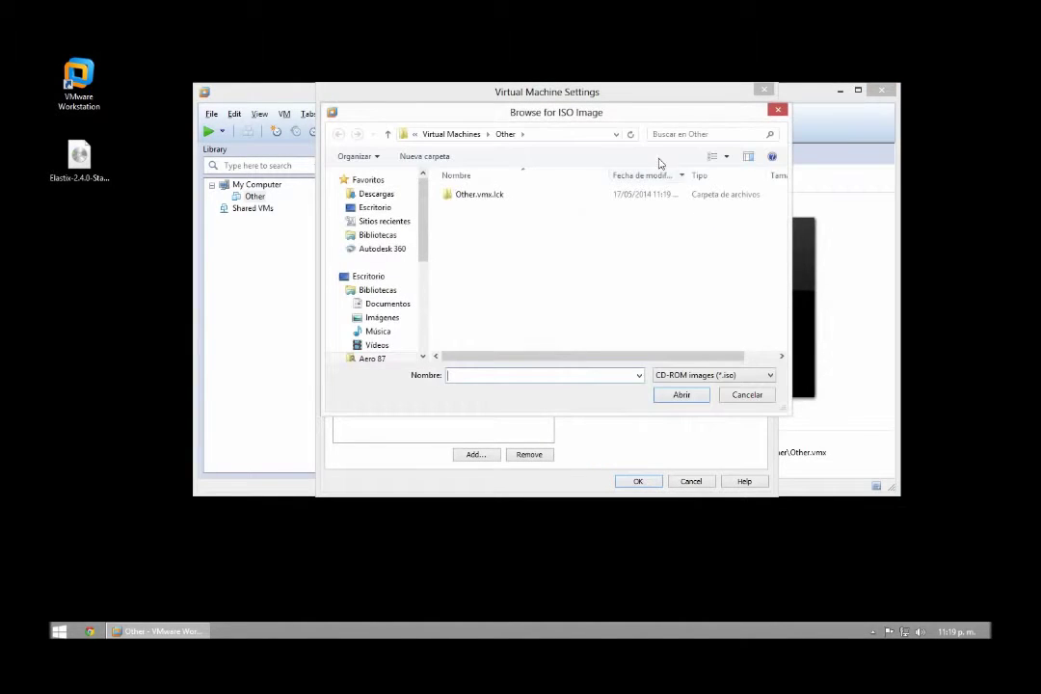
drag(608, 118, 451, 190)
click(221, 273)
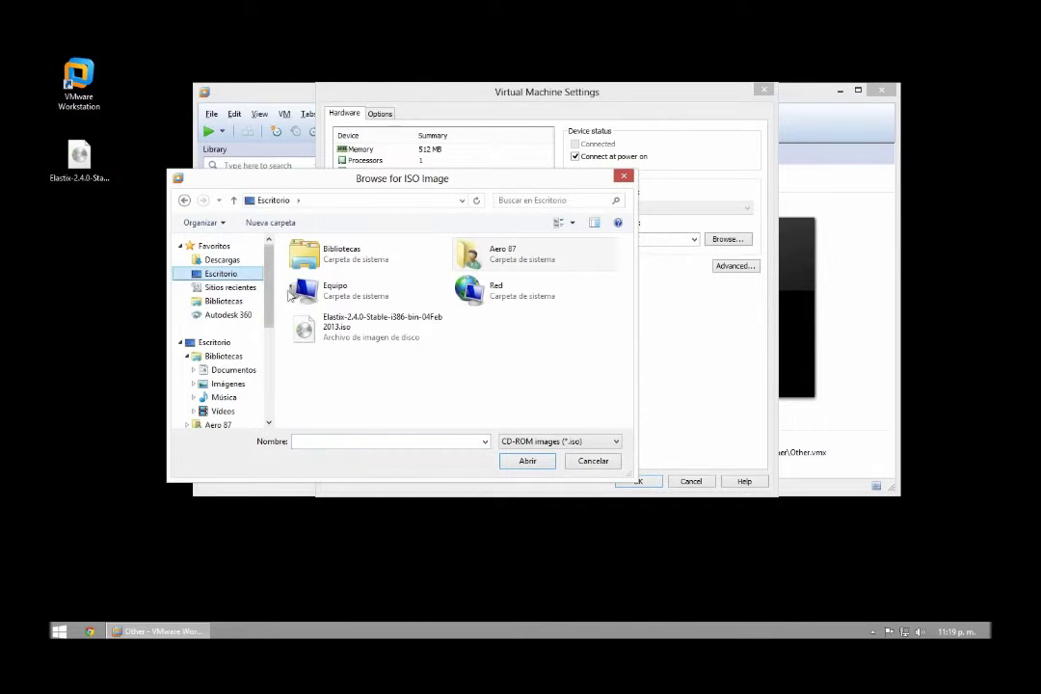
click(366, 328)
click(79, 159)
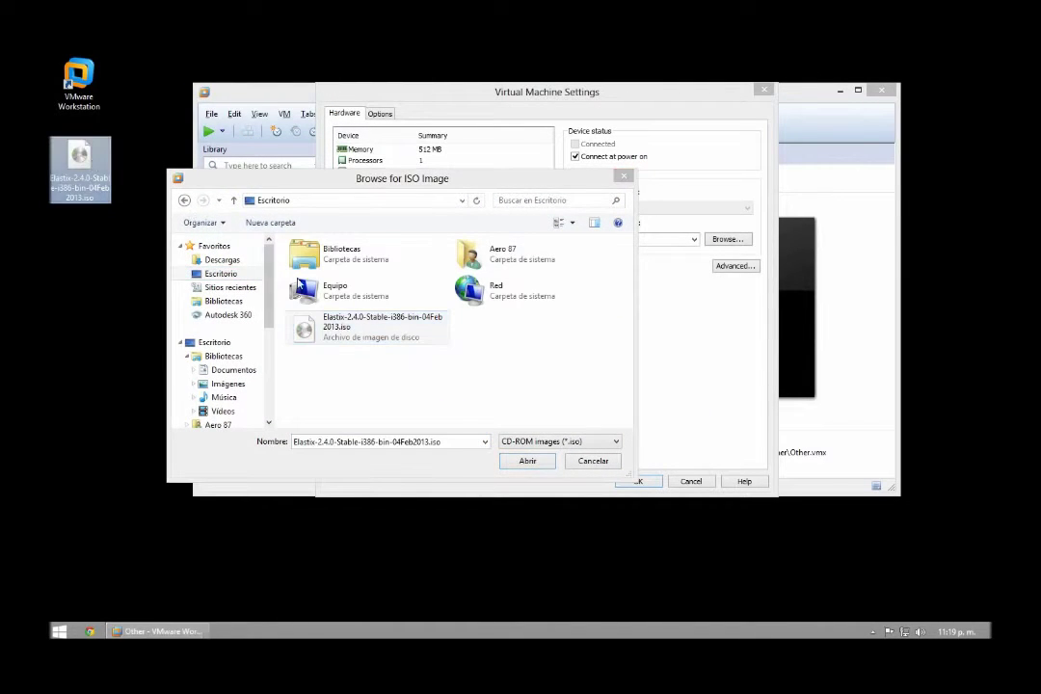
click(328, 330)
double_click(344, 328)
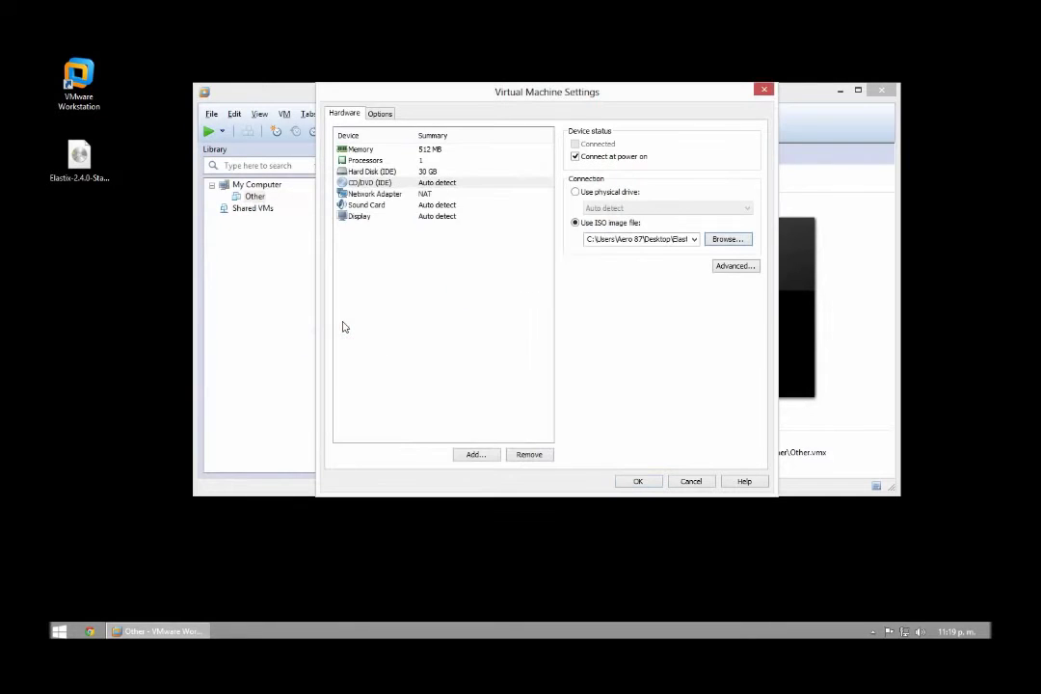
click(639, 481)
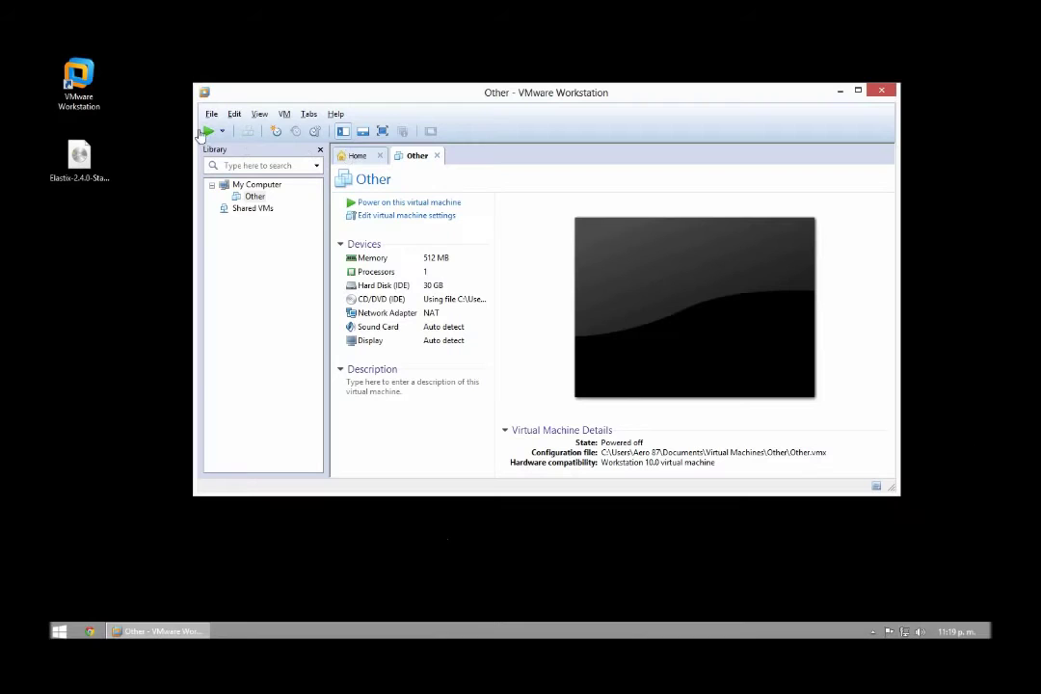
Power on the Other VM and boot the graphical Elastix installer at the boot: prompt.
click(208, 132)
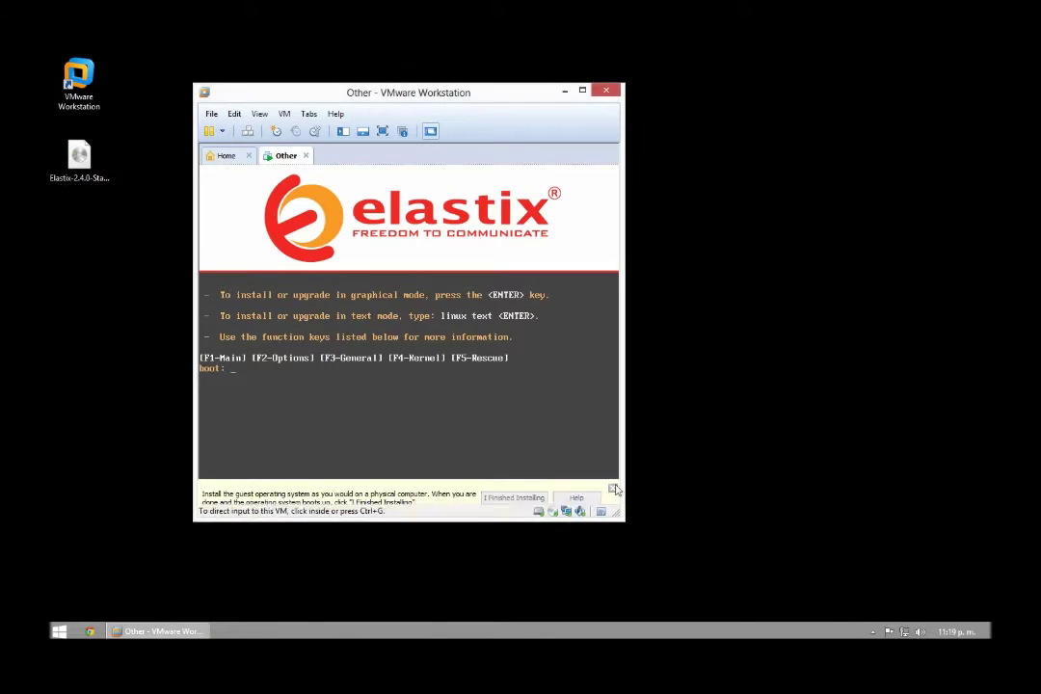
click(614, 490)
click(494, 411)
key(Return)
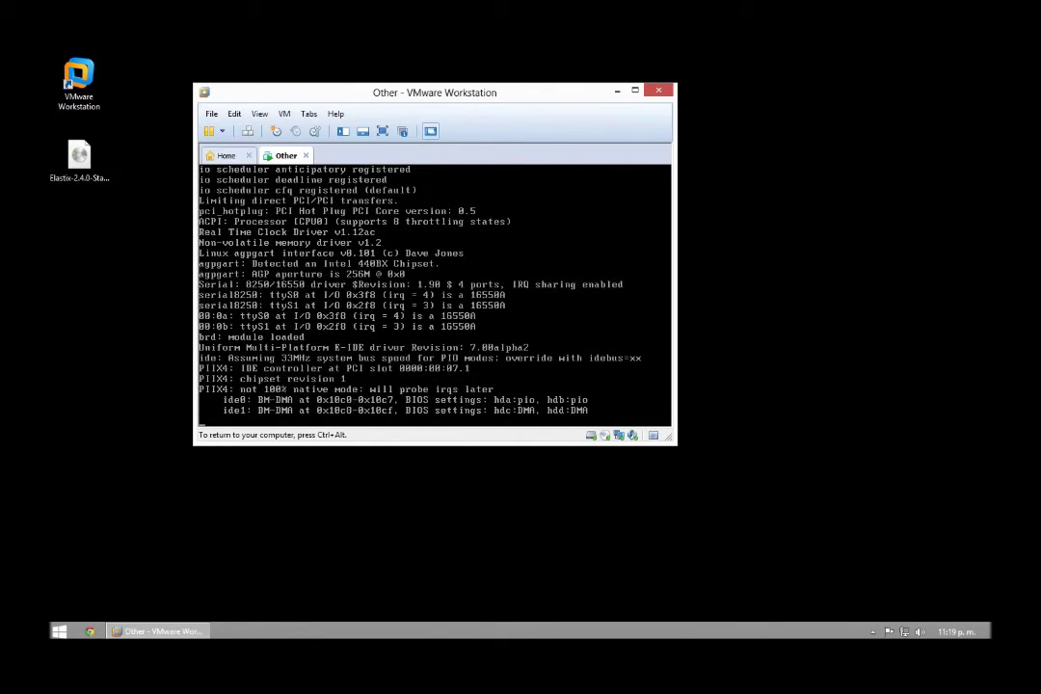
key(ctrl+alt)
drag(487, 102, 562, 156)
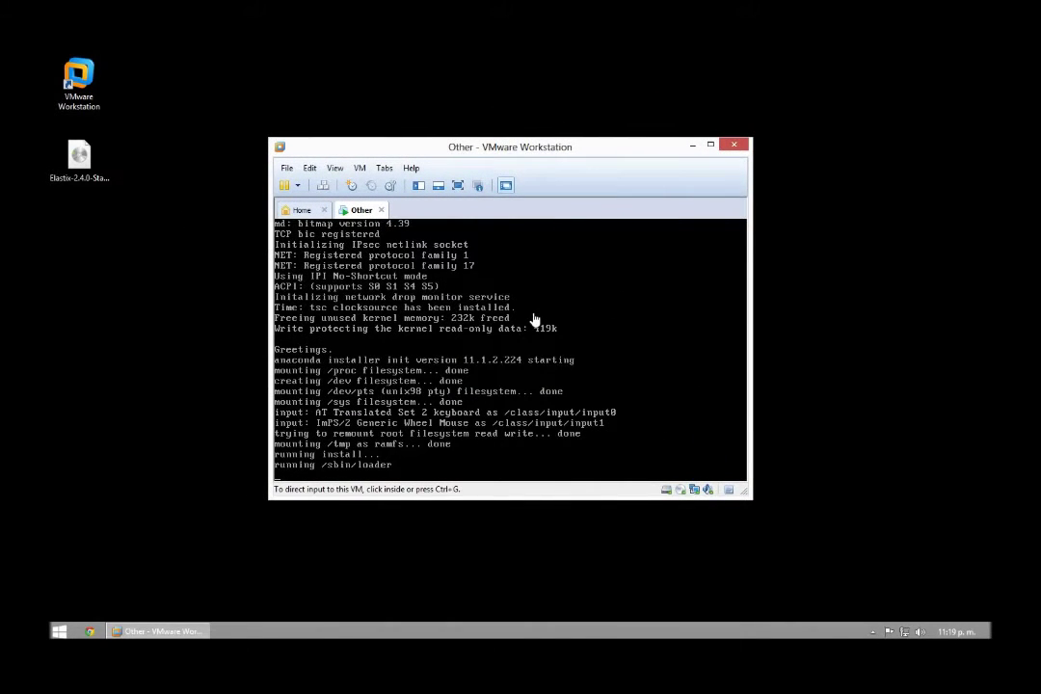
click(535, 319)
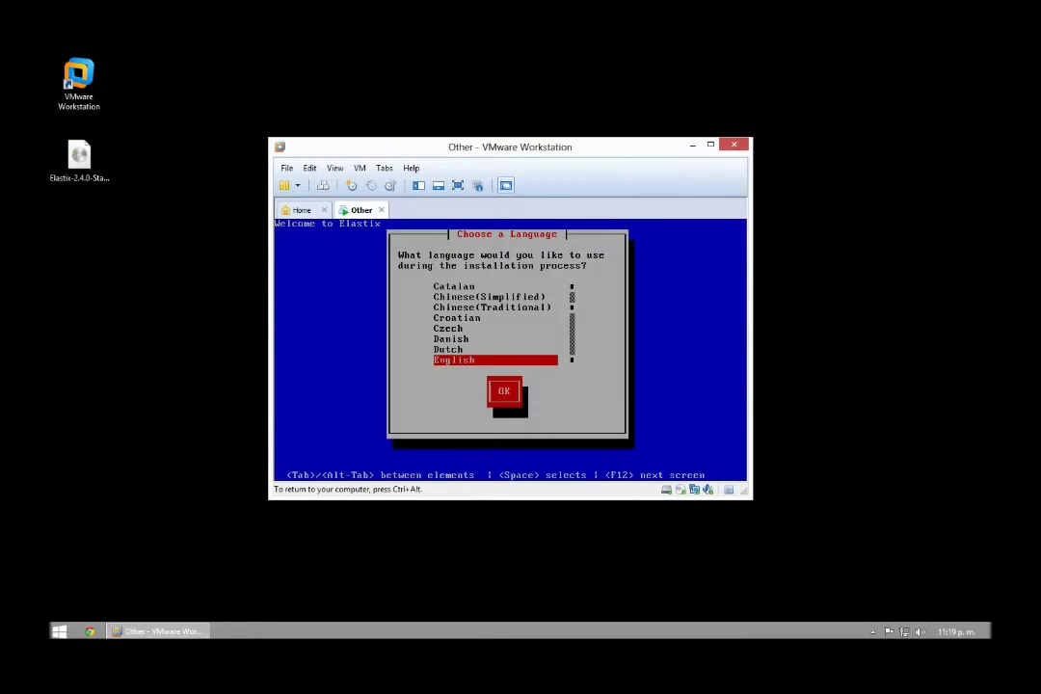
Choose Spanish as the installer language and accept the keyboard layout.
key(Down)
key(Down)
key(Down)
key(Down)
key(Down)
key(Down)
key(Down)
key(Down)
key(Down)
key(Down)
key(Down)
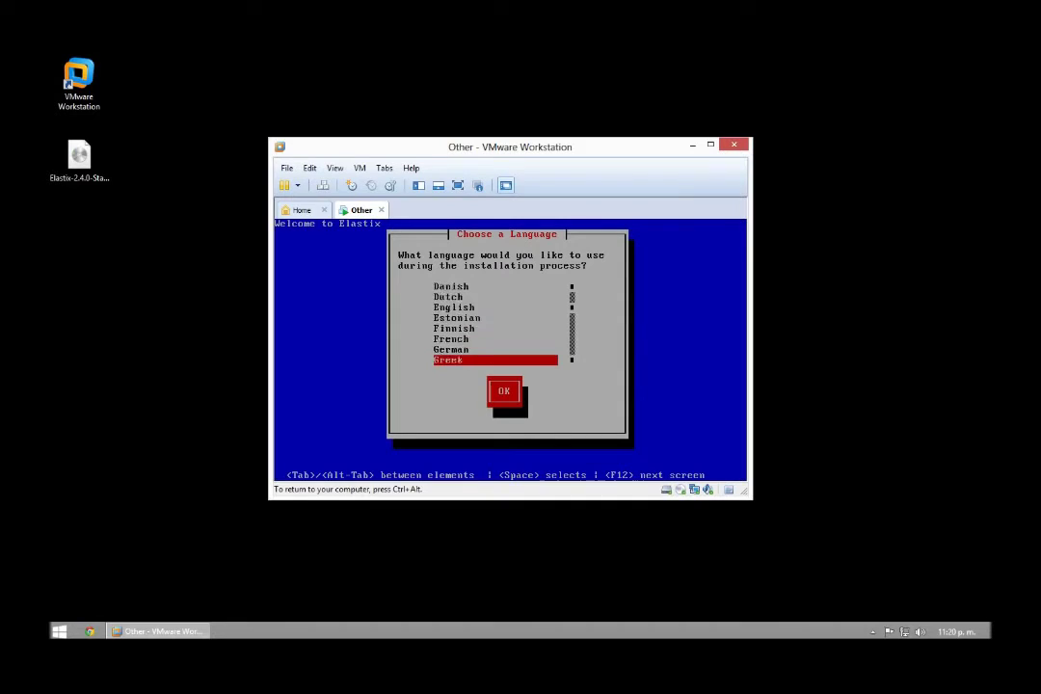
key(Down)
key(Down)
key(Down)
key(Down)
key(Down)
key(Down)
key(Down)
key(Down)
key(Down)
key(Down)
key(Down)
key(Down)
key(Down)
key(Down)
key(Down)
key(Down)
key(Down)
key(Down)
key(Down)
key(Down)
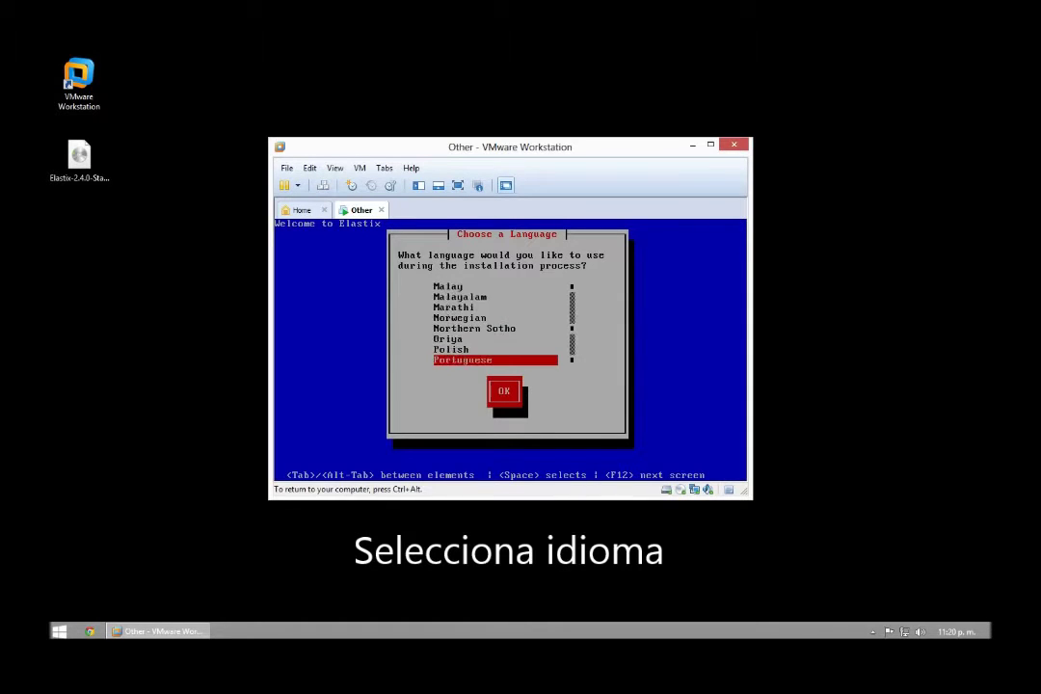
key(Up)
key(Up)
key(Up)
key(Down)
key(Up)
key(Return)
key(Return)
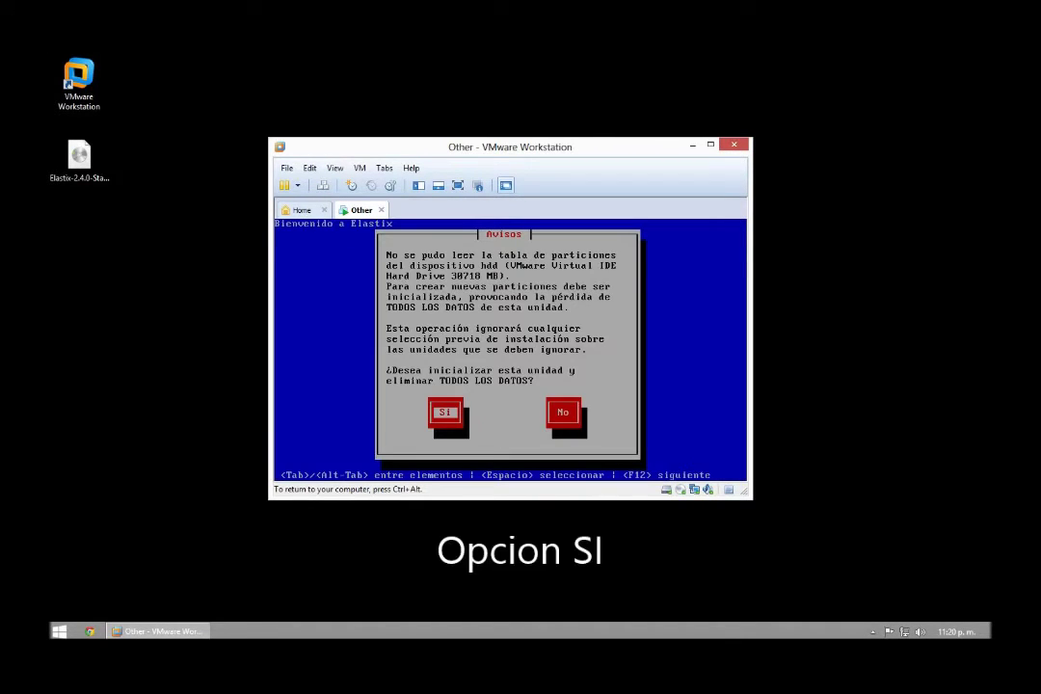
Initialize the 30 GB disk and confirm removing all partitions with the default layout.
key(Return)
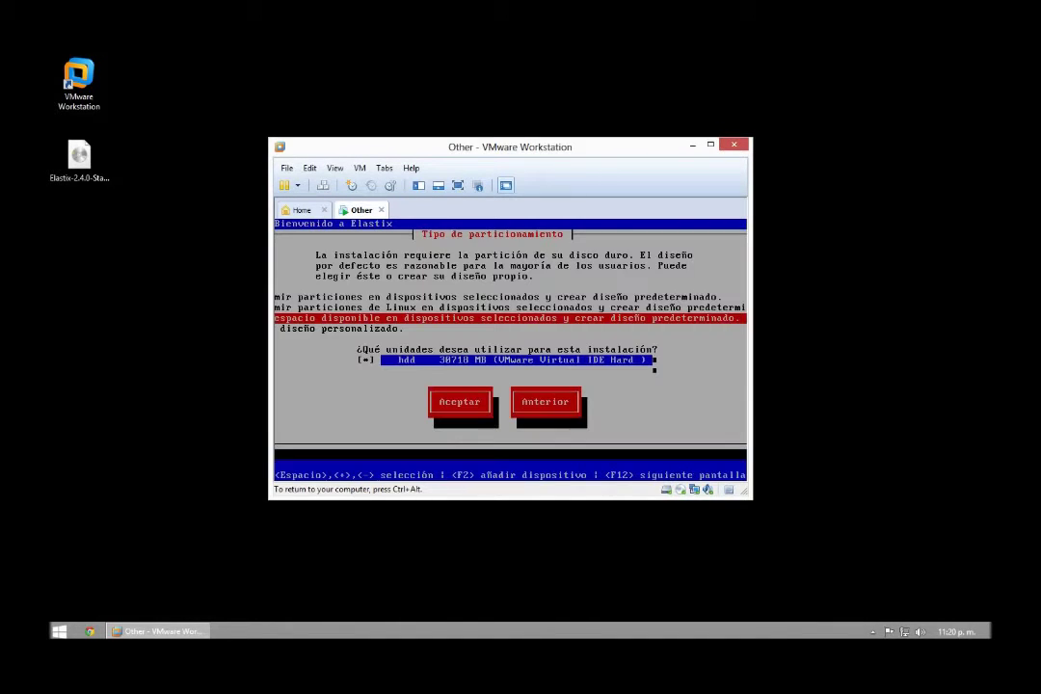
key(Up)
key(Up)
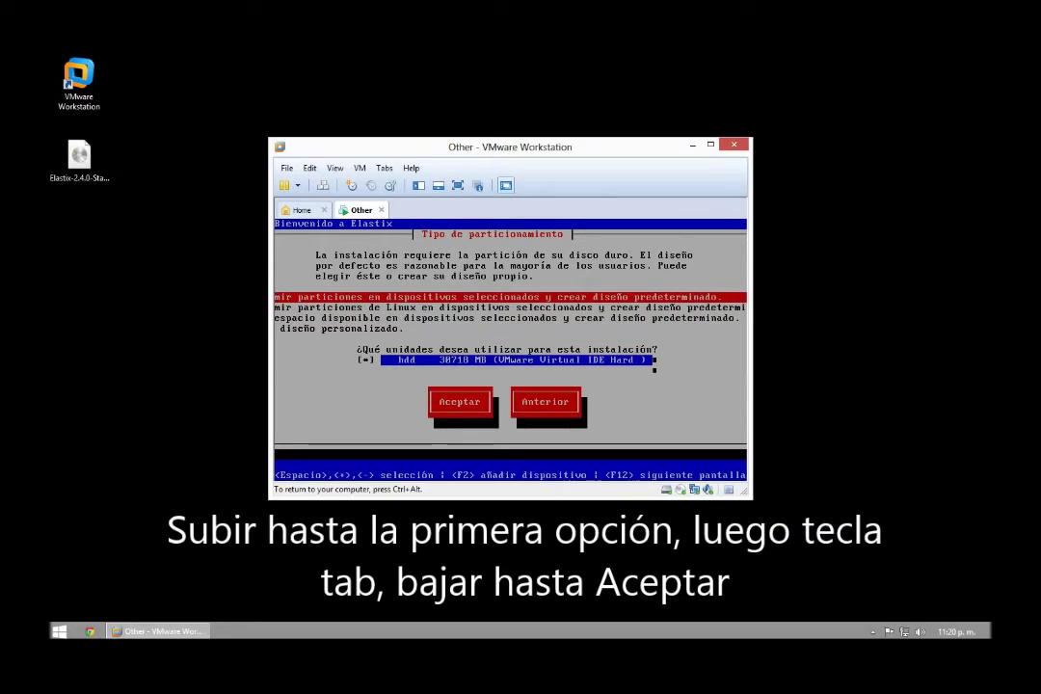
key(Tab)
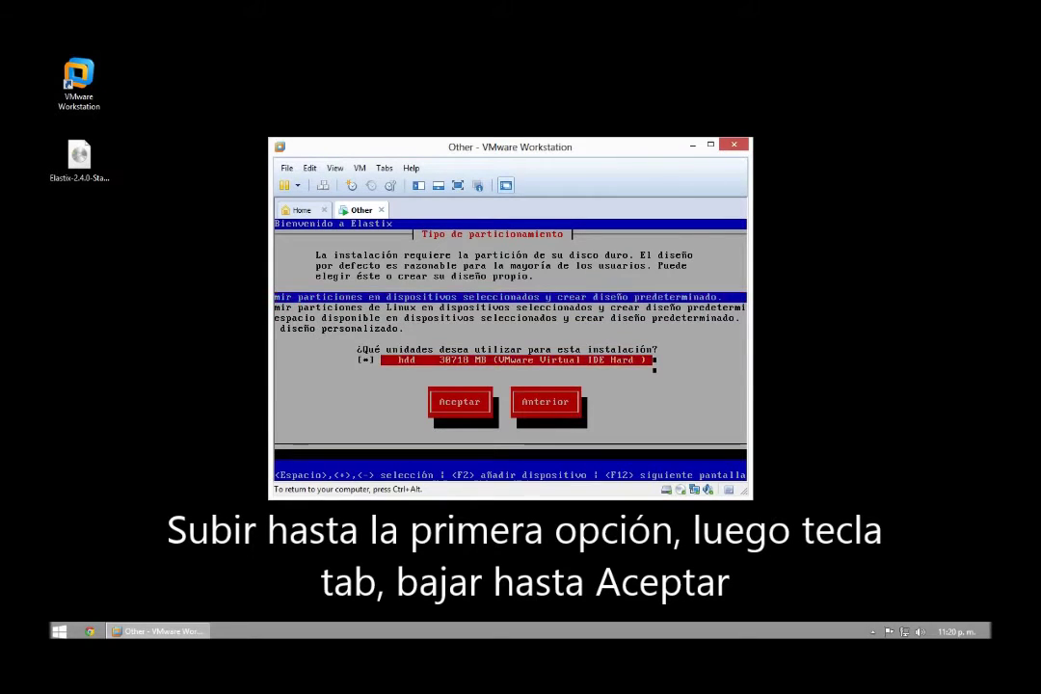
key(Tab)
key(Return)
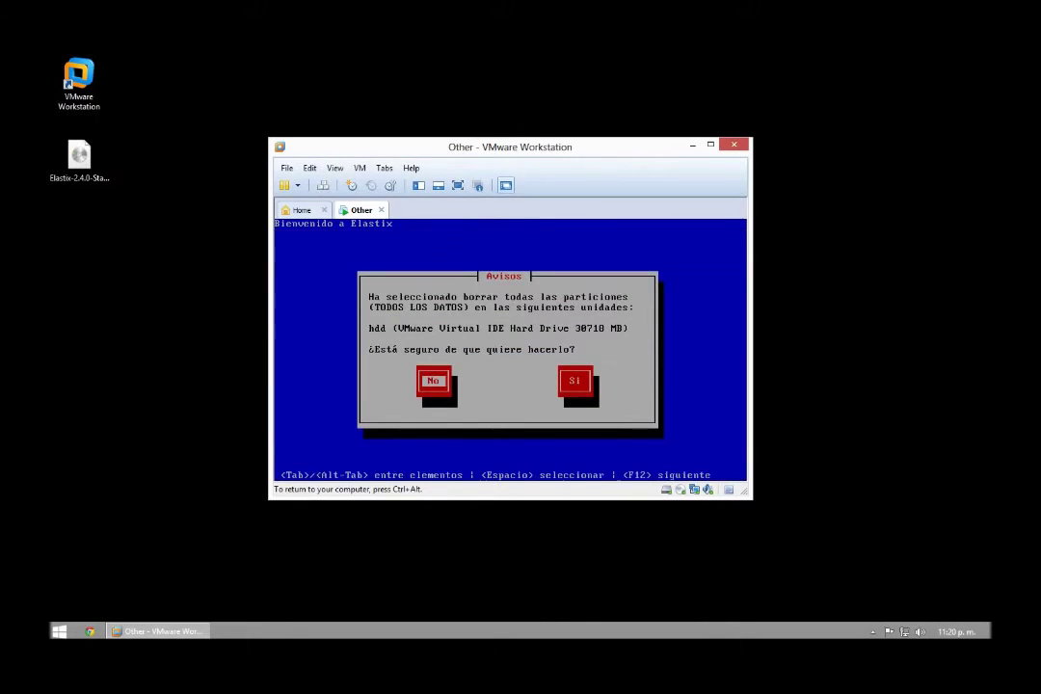
key(Tab)
key(Return)
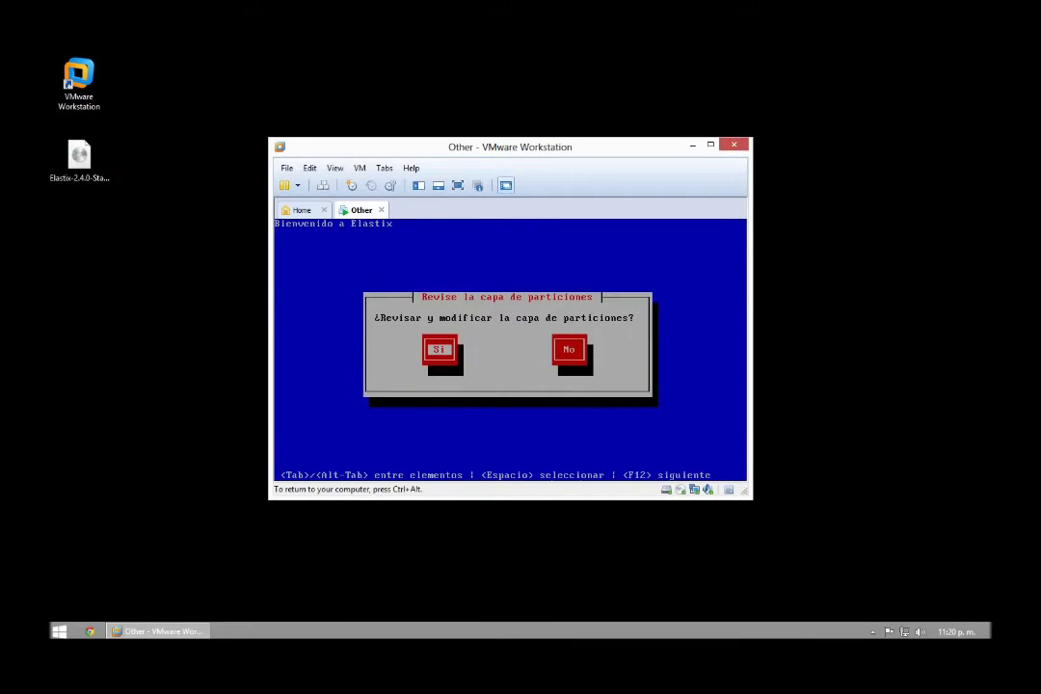
Skip partition review and configure eth0 with IPv4 support enabled.
key(Tab)
key(Return)
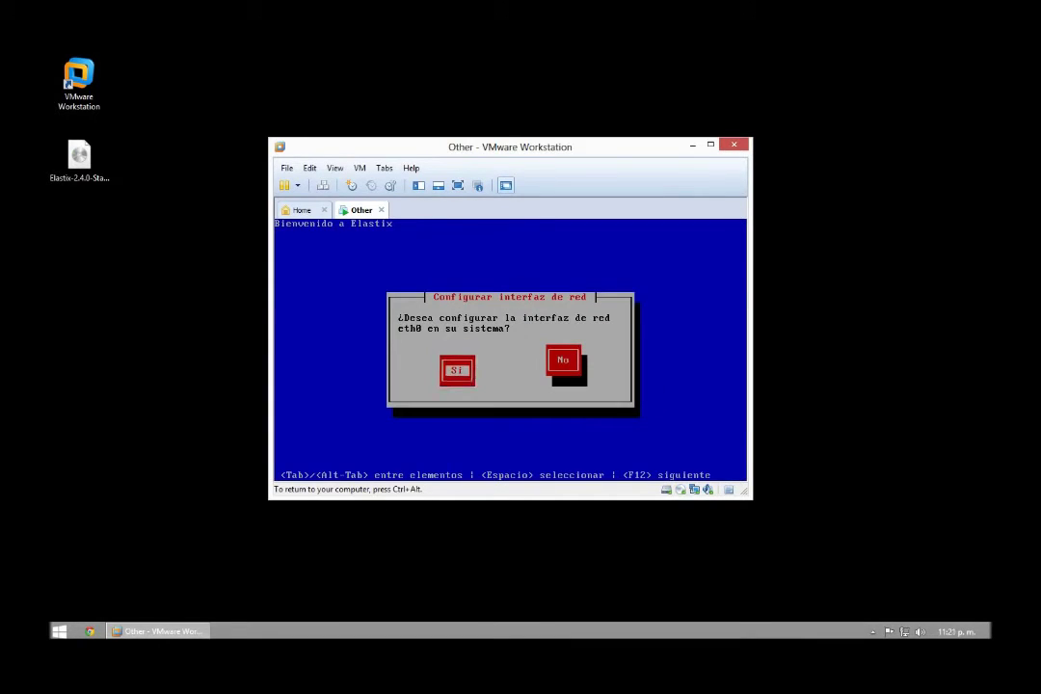
key(Return)
key(Tab)
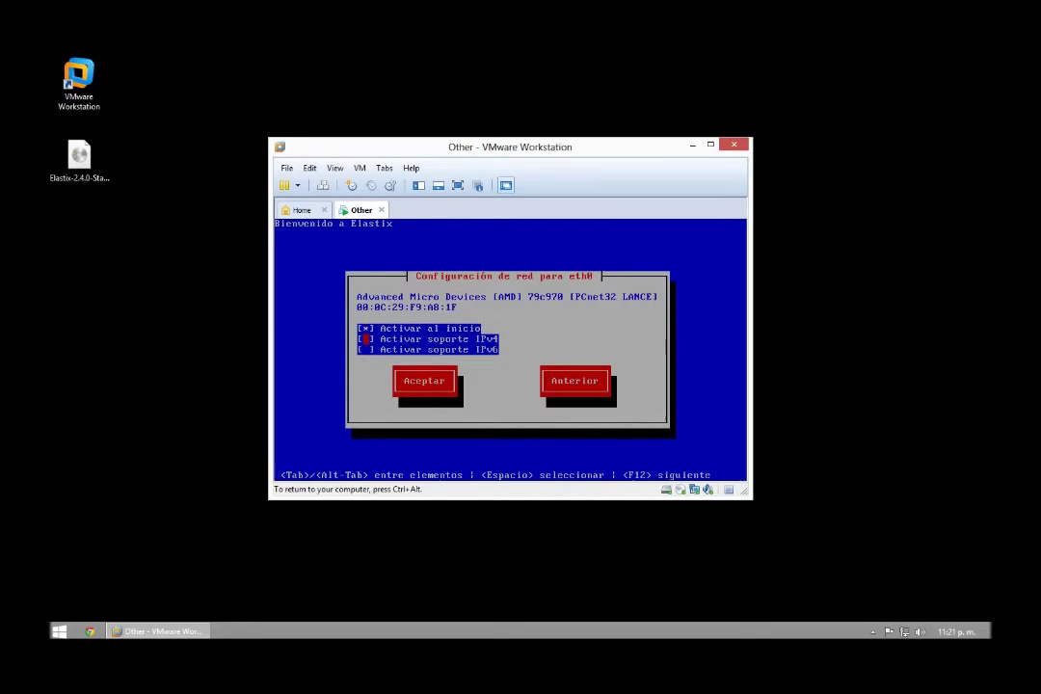
key(Up)
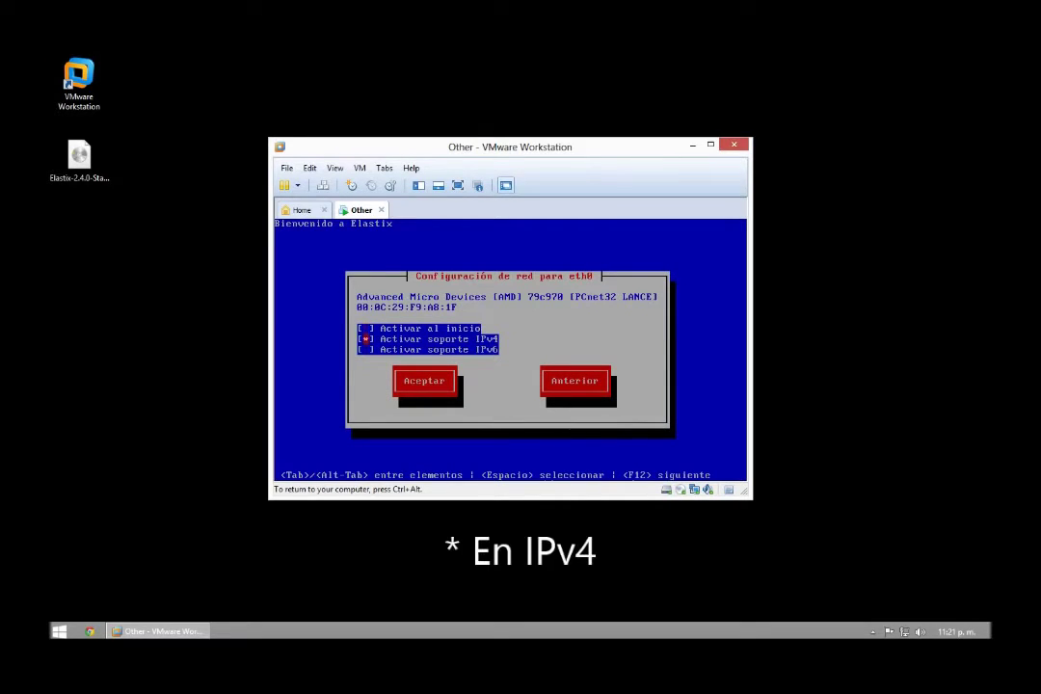
key(Tab)
key(Tab)
key(Left)
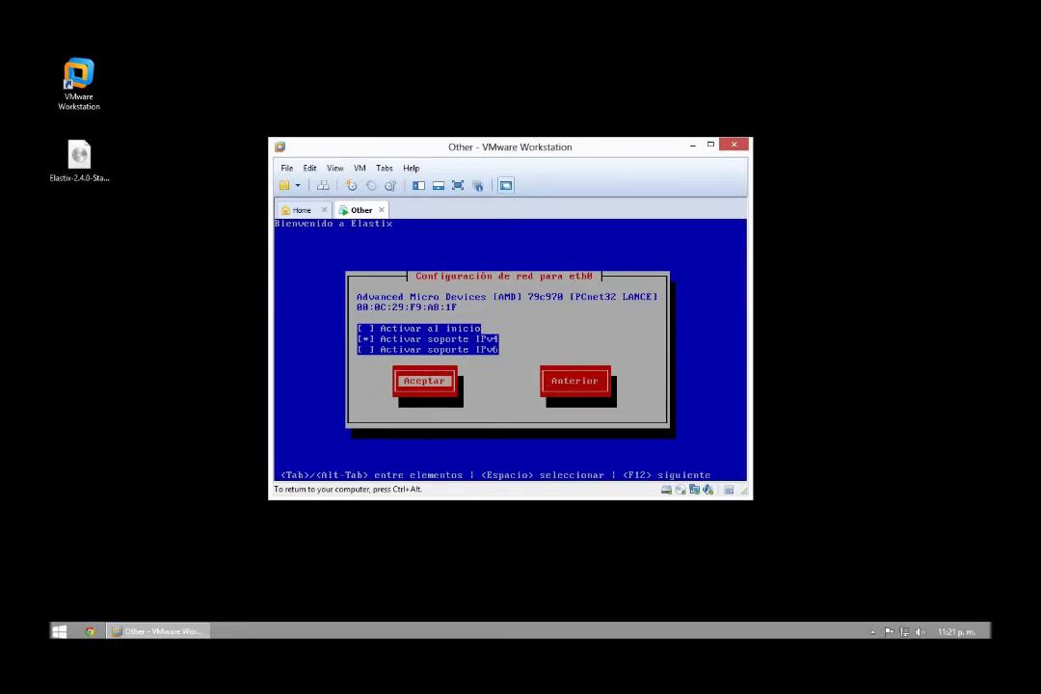
key(Return)
Set manual IPv4 192.168.11.1 prefix 24, leaving gateway and DNS blank despite warnings.
key(Down)
key(space)
text(192.168.11.1)
key(Tab)
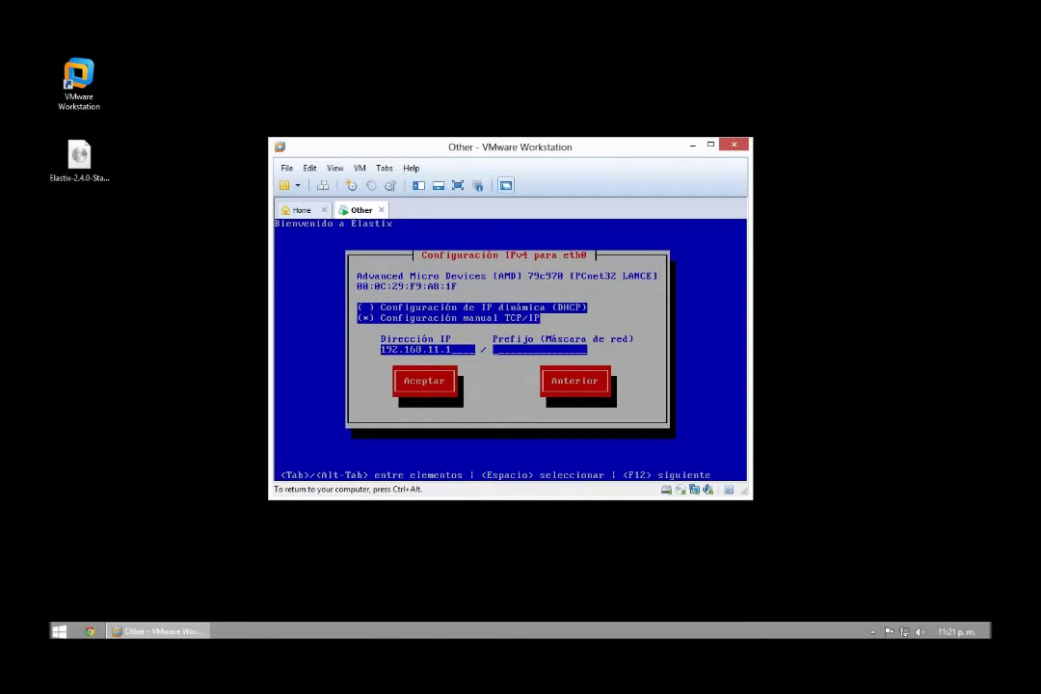
text(24)
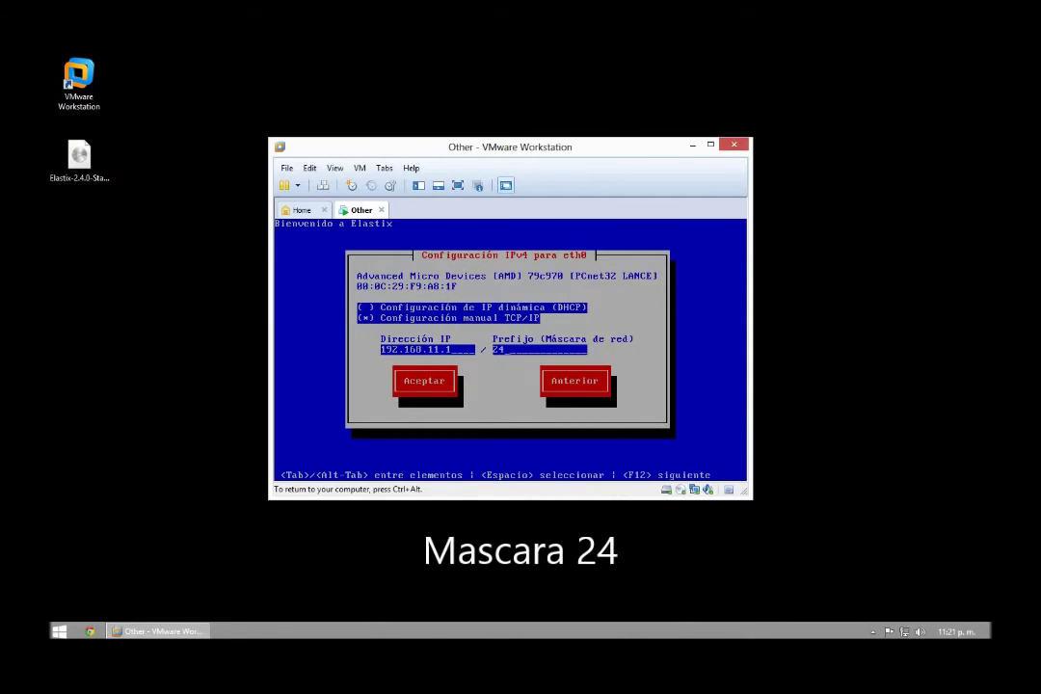
key(Return)
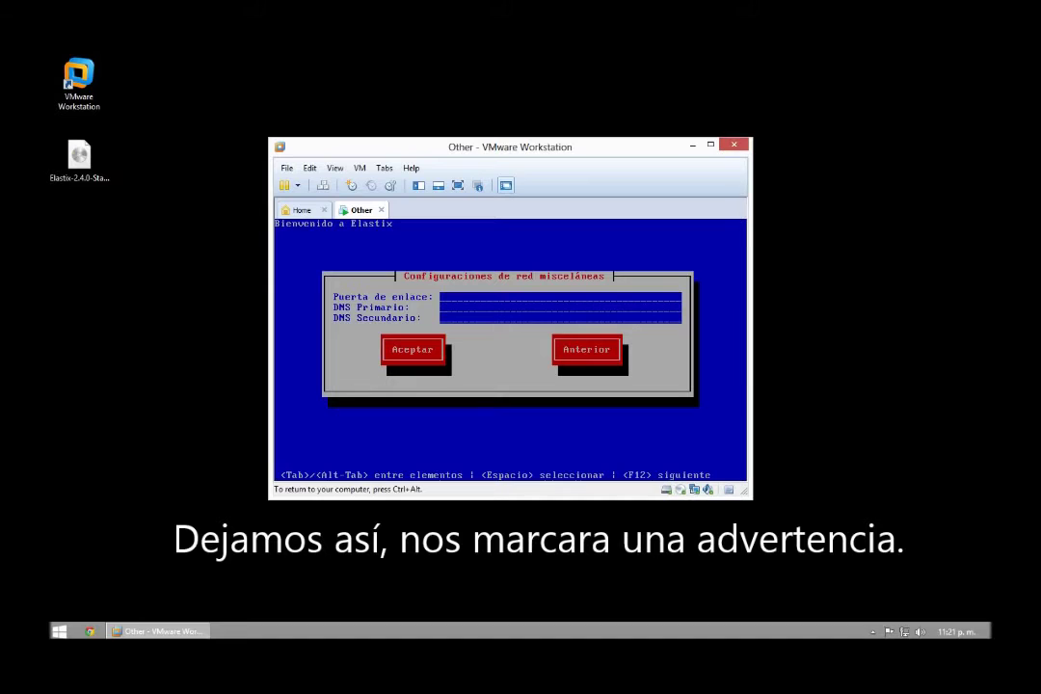
key(Return)
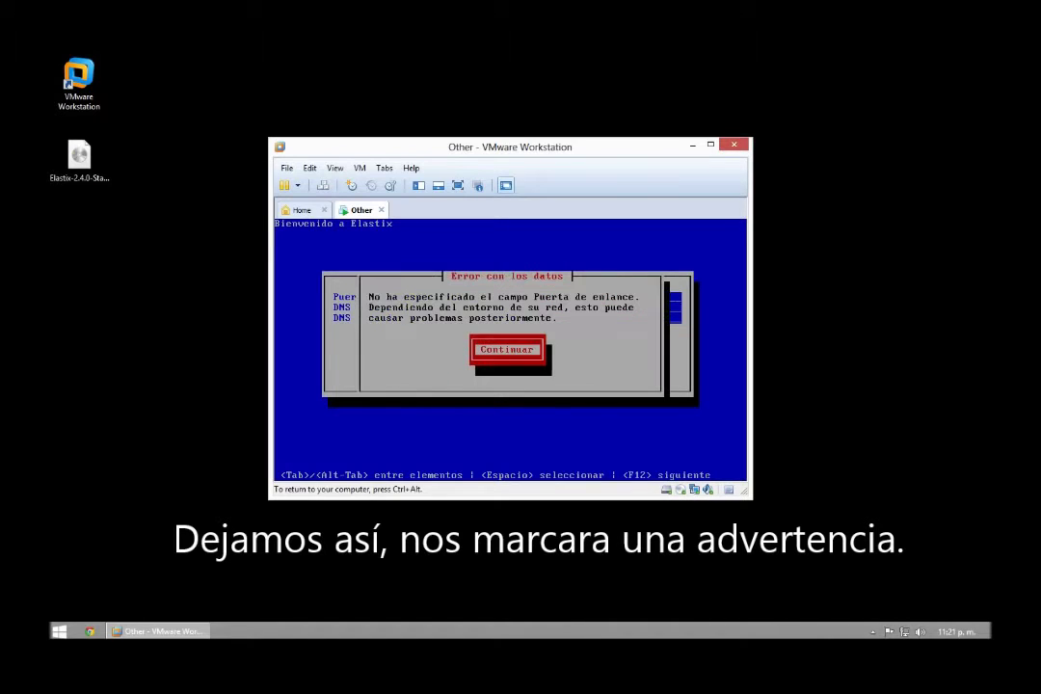
key(Return)
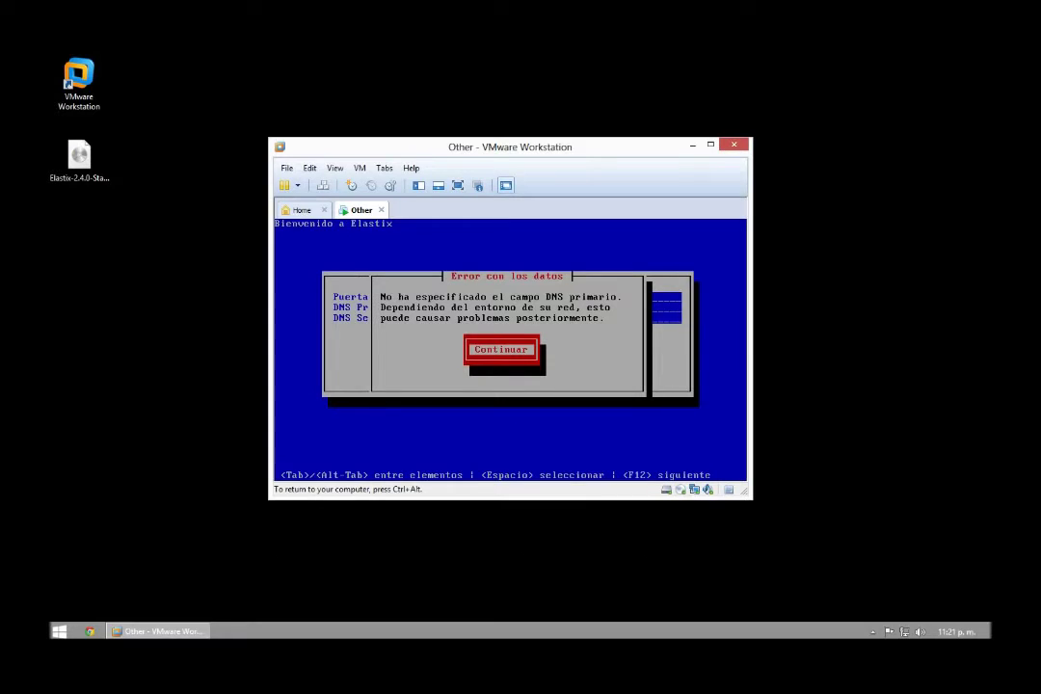
key(Return)
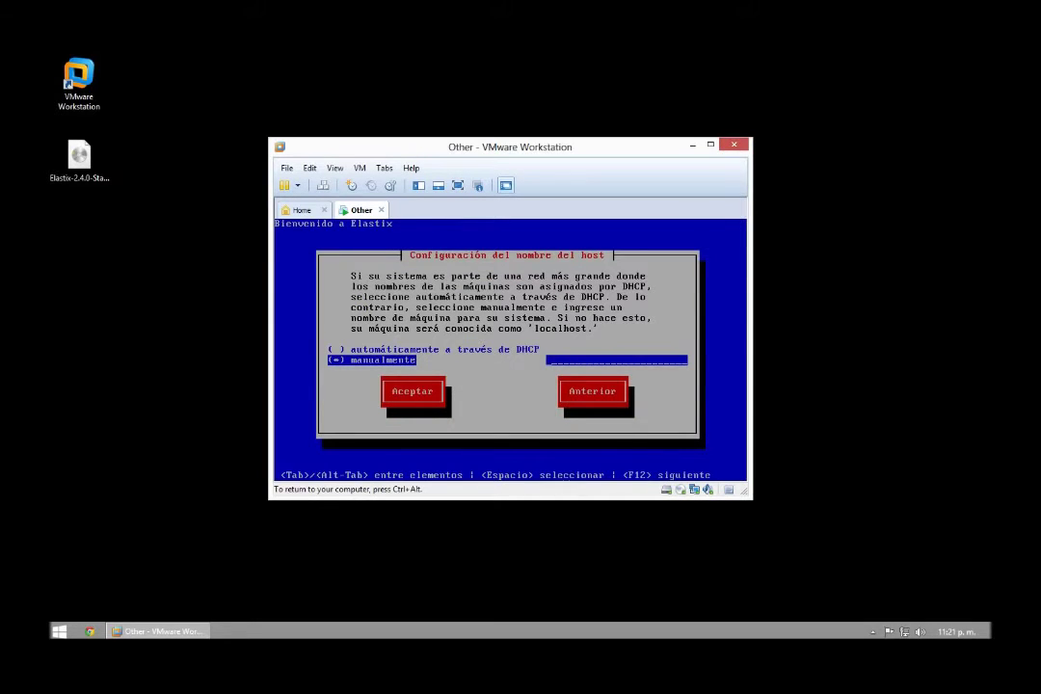
Set the hostname manually to Server.
key(Tab)
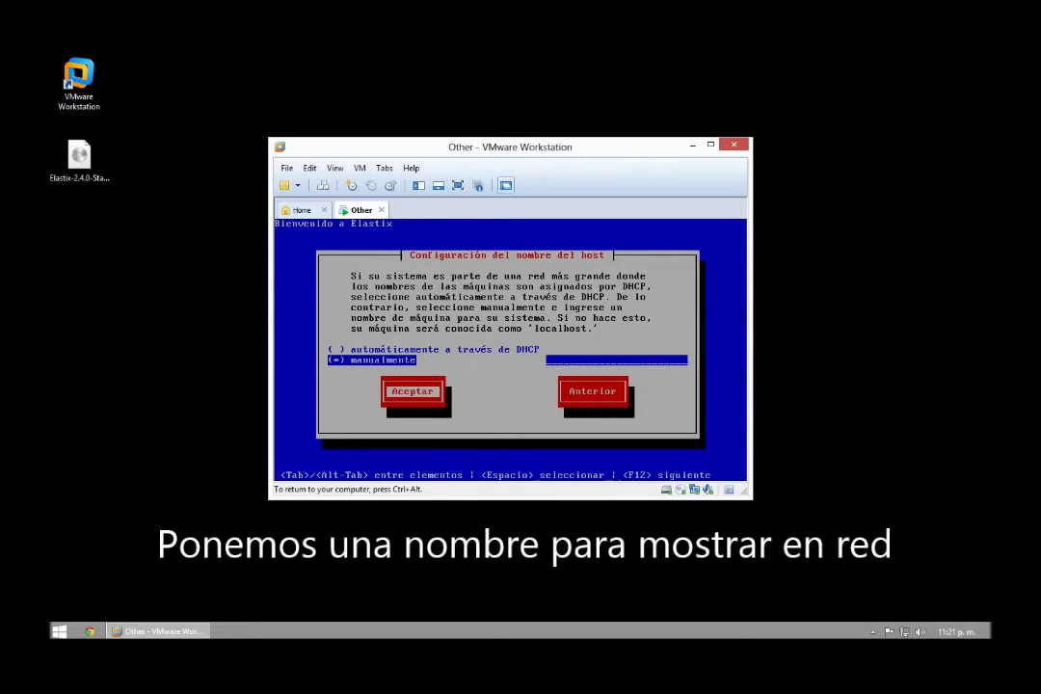
key(Tab)
key(Tab)
text(server)
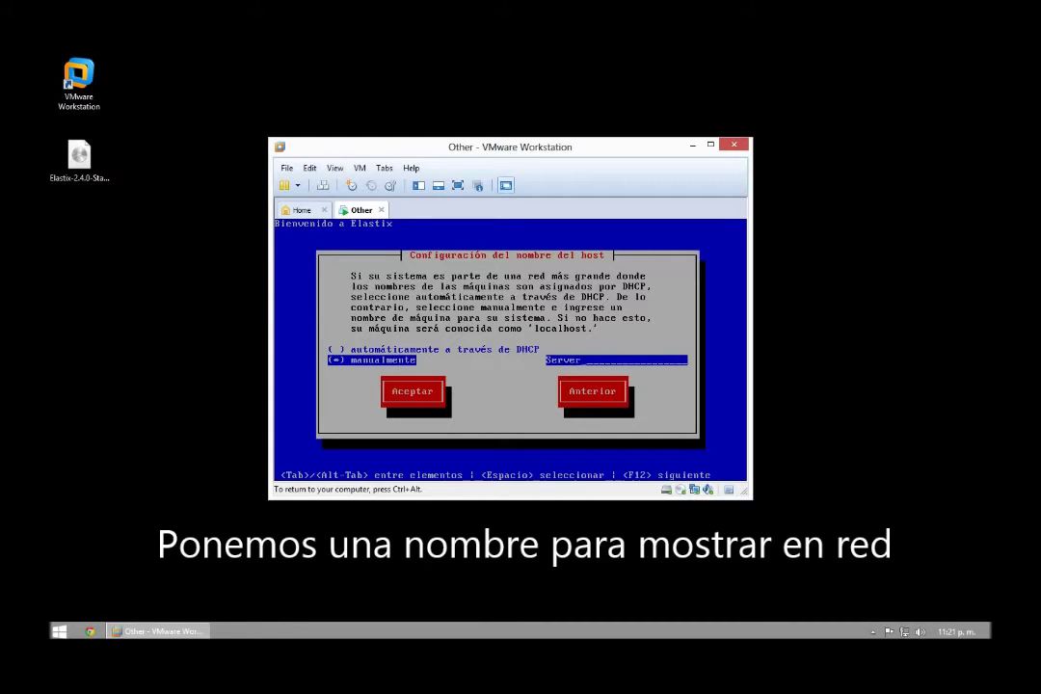
key(Return)
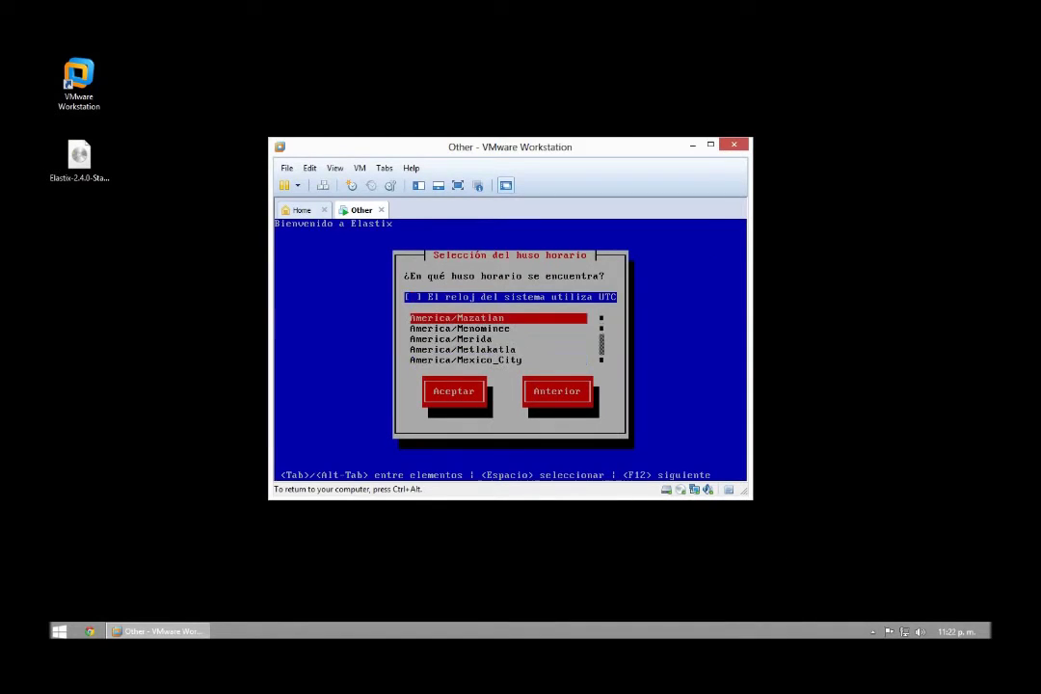
Select the America/Mazatlan time zone.
key(Up)
key(Down)
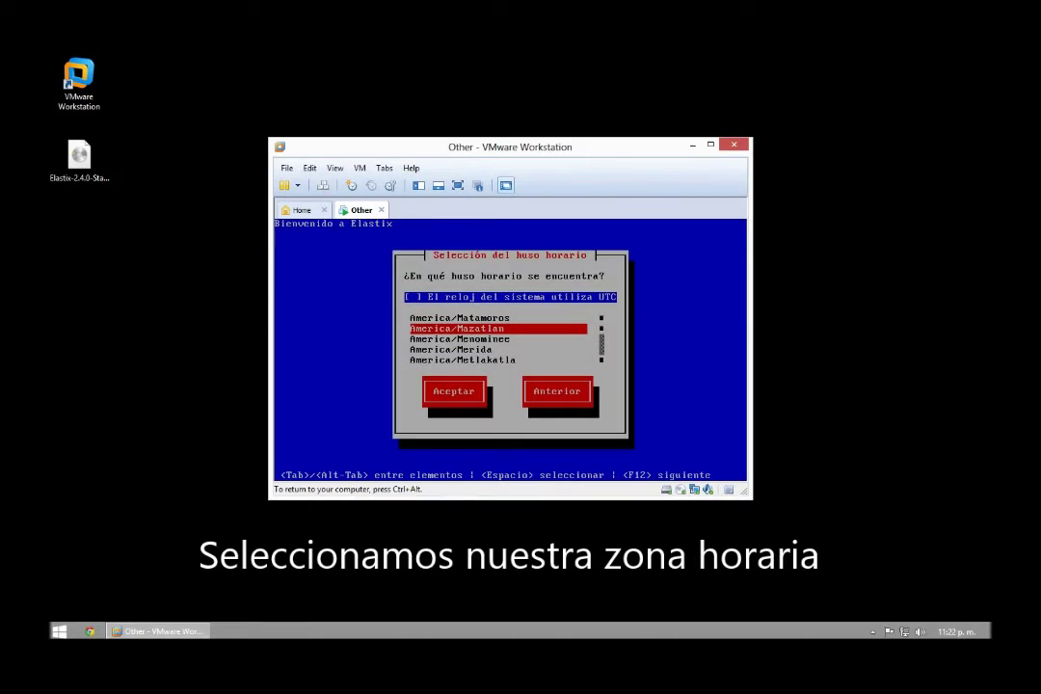
key(Tab)
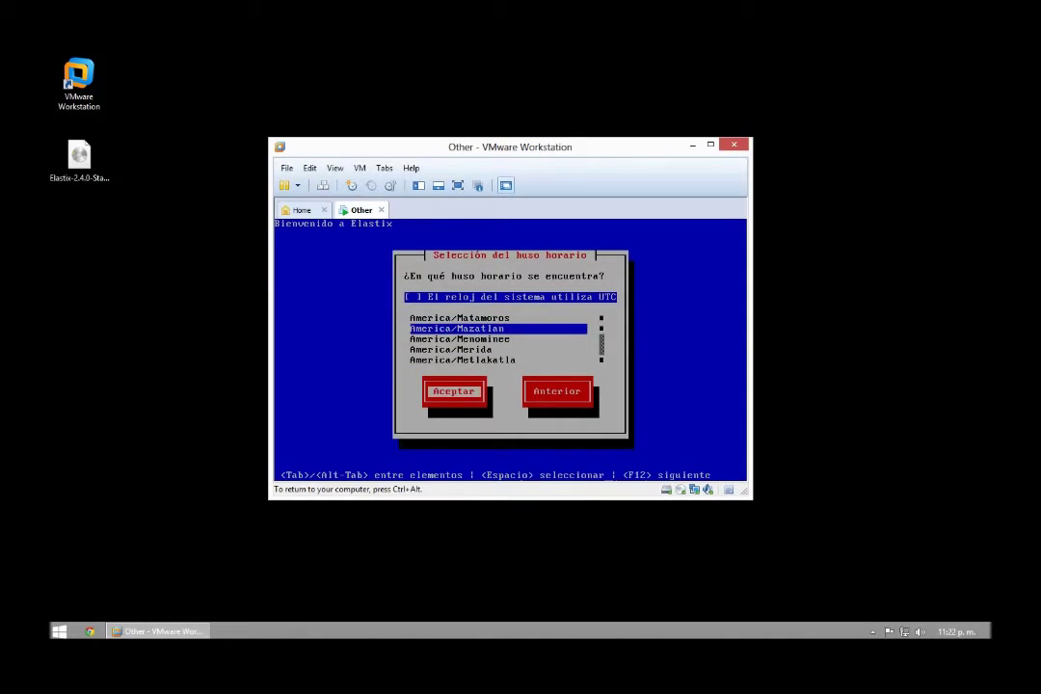
key(Return)
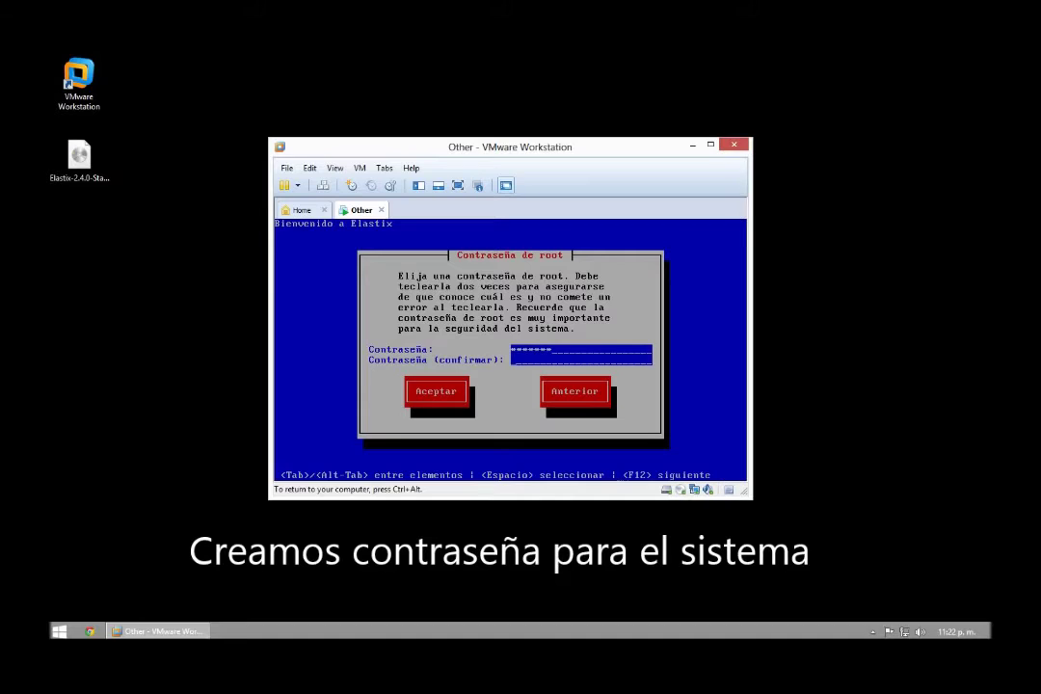
Enter and confirm the root password to begin package installation.
text(*)
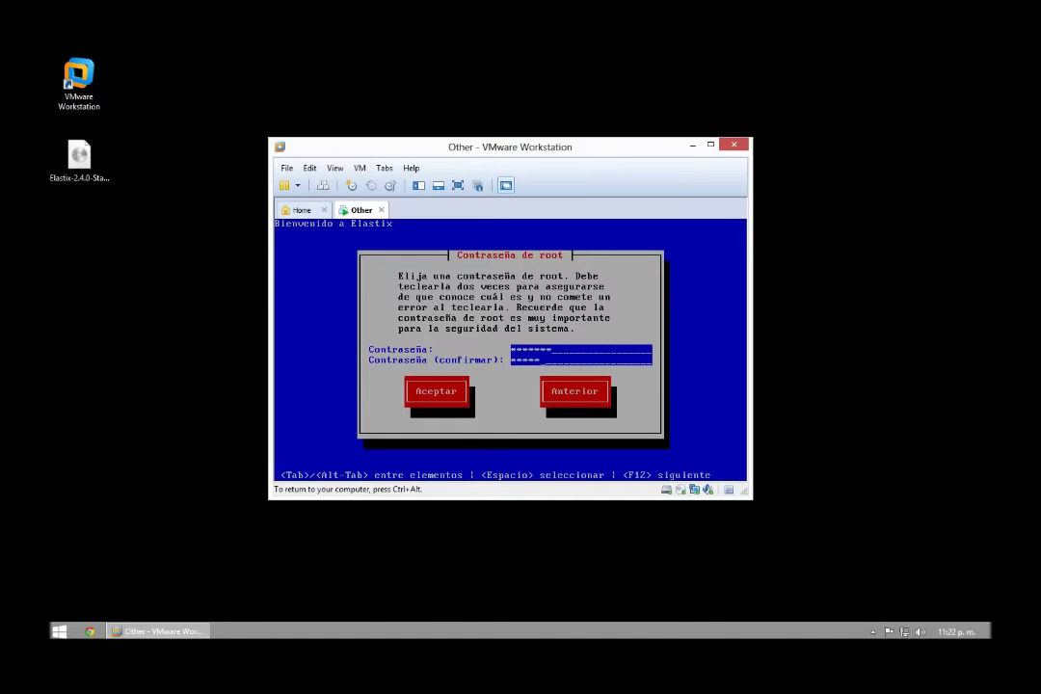
key(Tab)
key(Return)
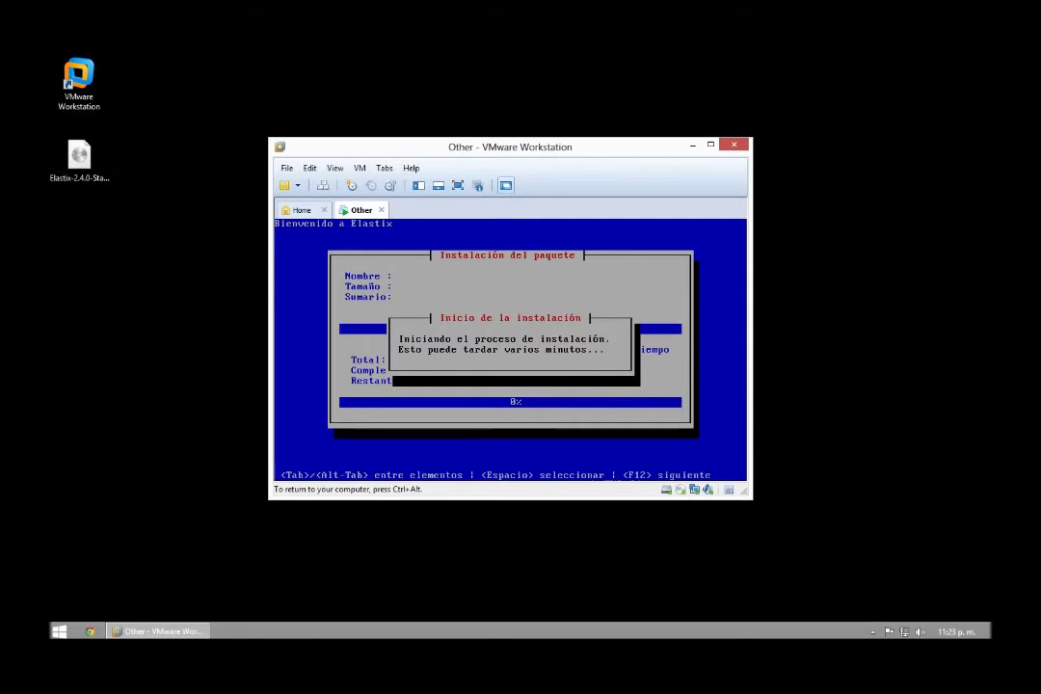
Switch the VM's network adapter from NAT to Bridged, replicating the physical connection state.
key(ctrl+alt)
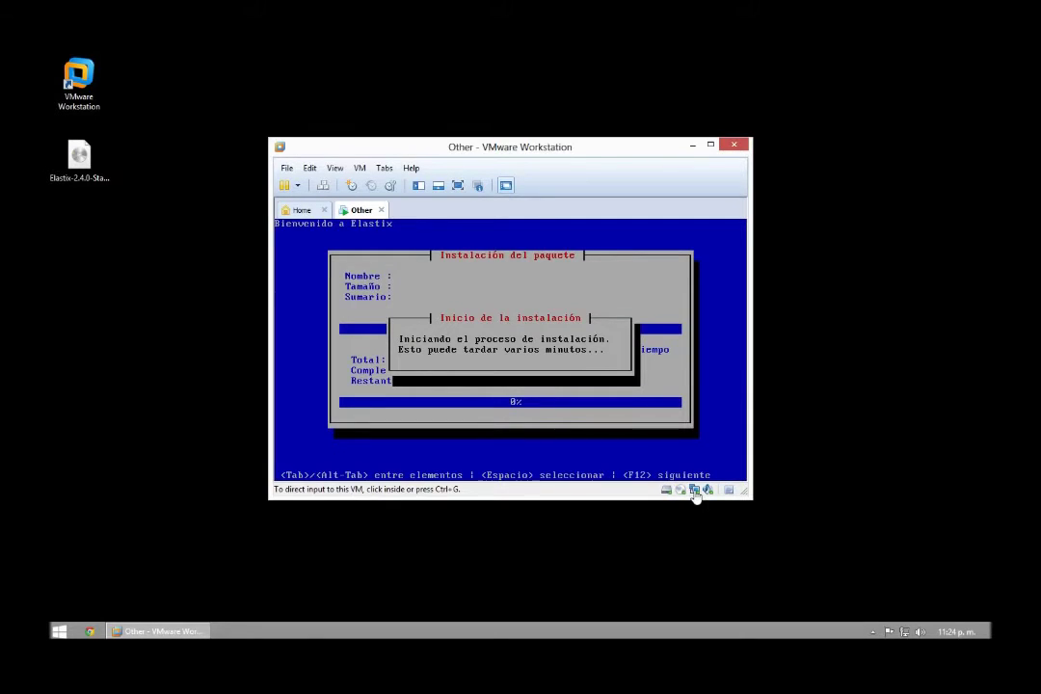
key(alt)
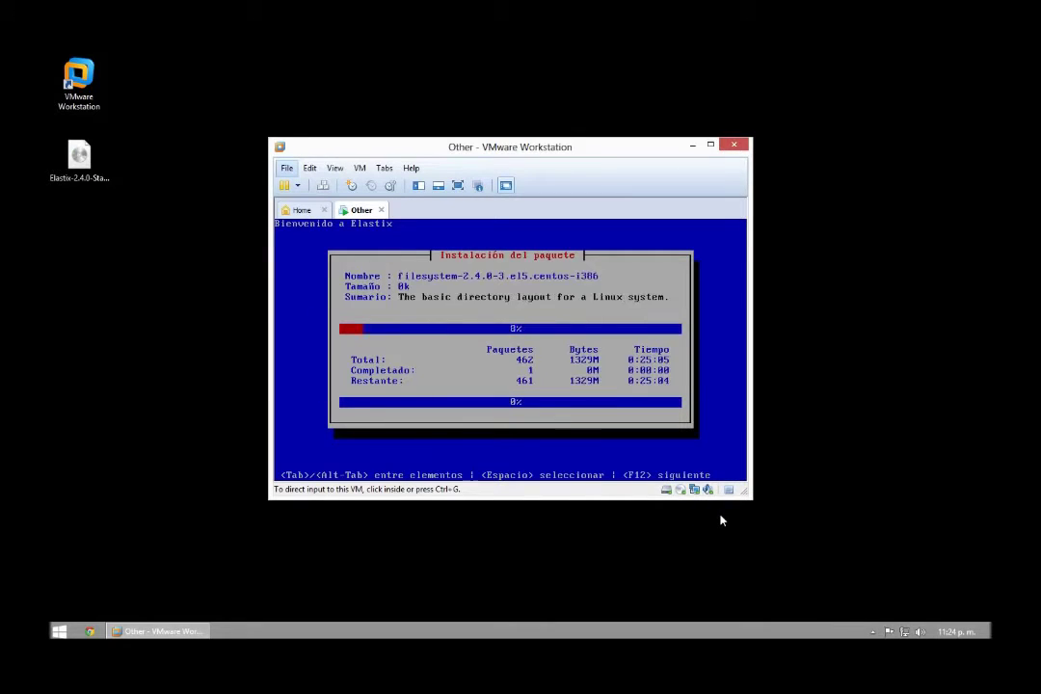
key(ctrl+d)
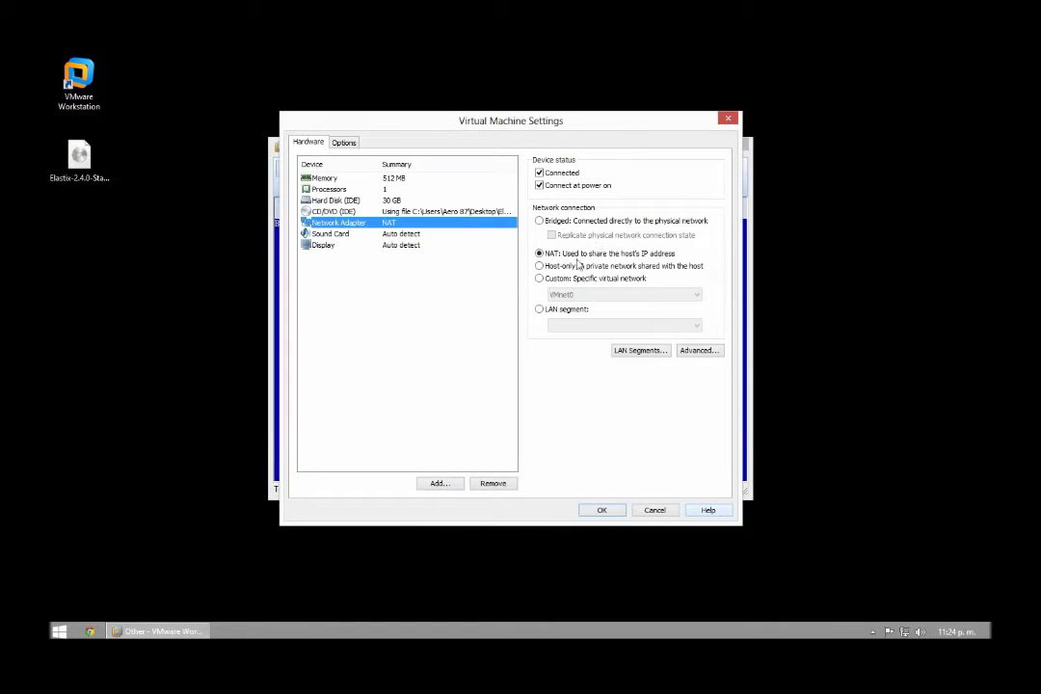
click(540, 221)
click(553, 236)
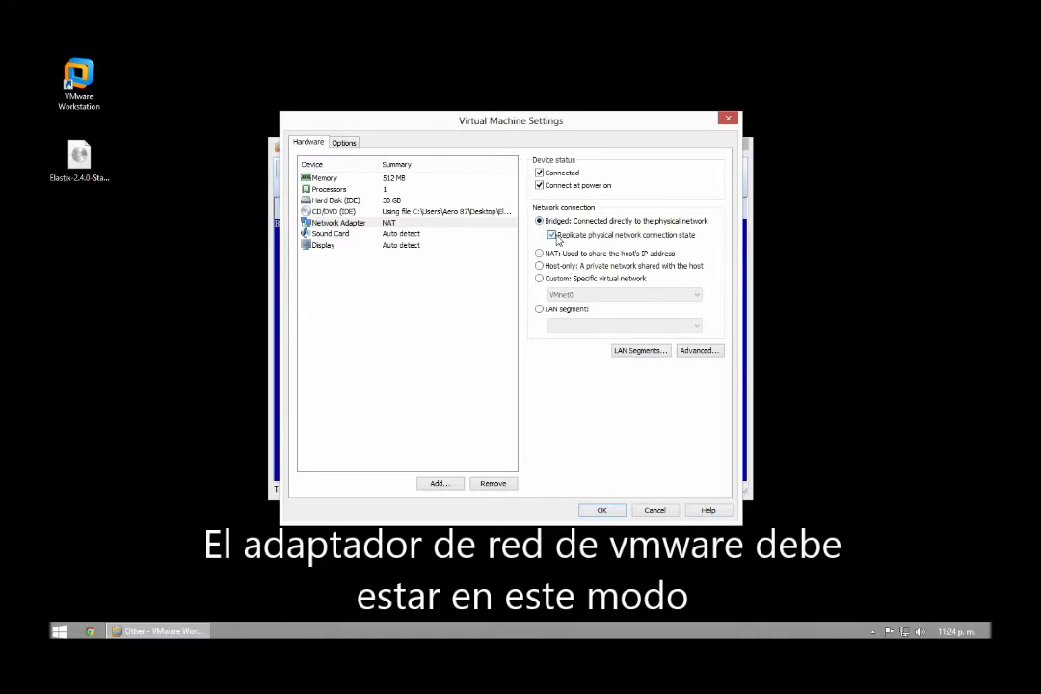
click(601, 510)
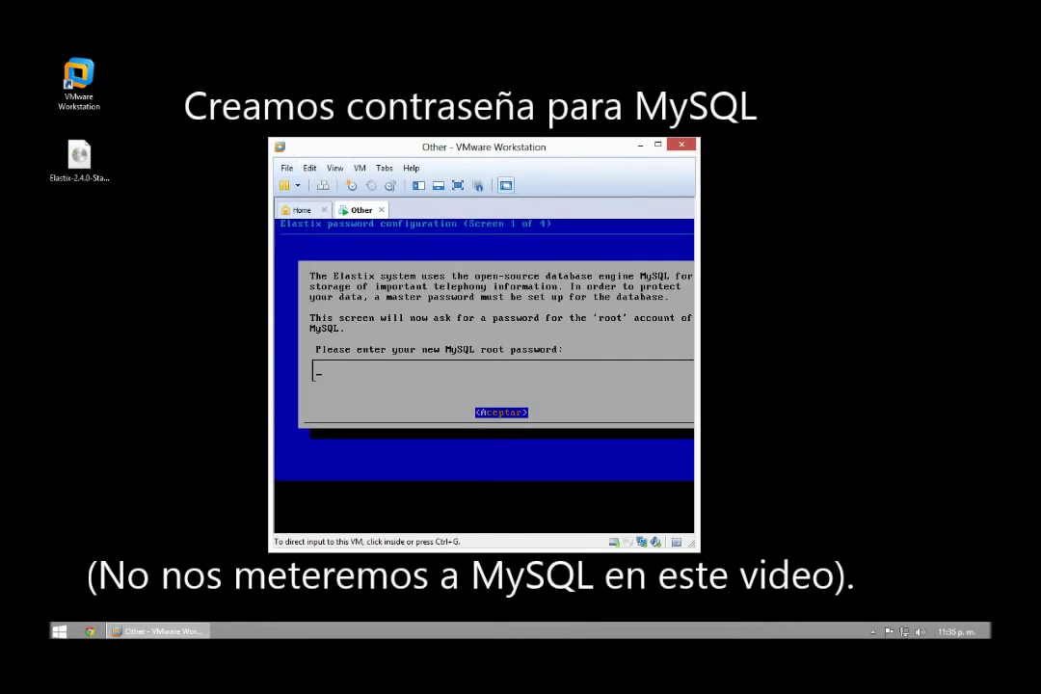
Enter and confirm the Elastix MySQL root password.
text(**)
text(*****)
key(Return)
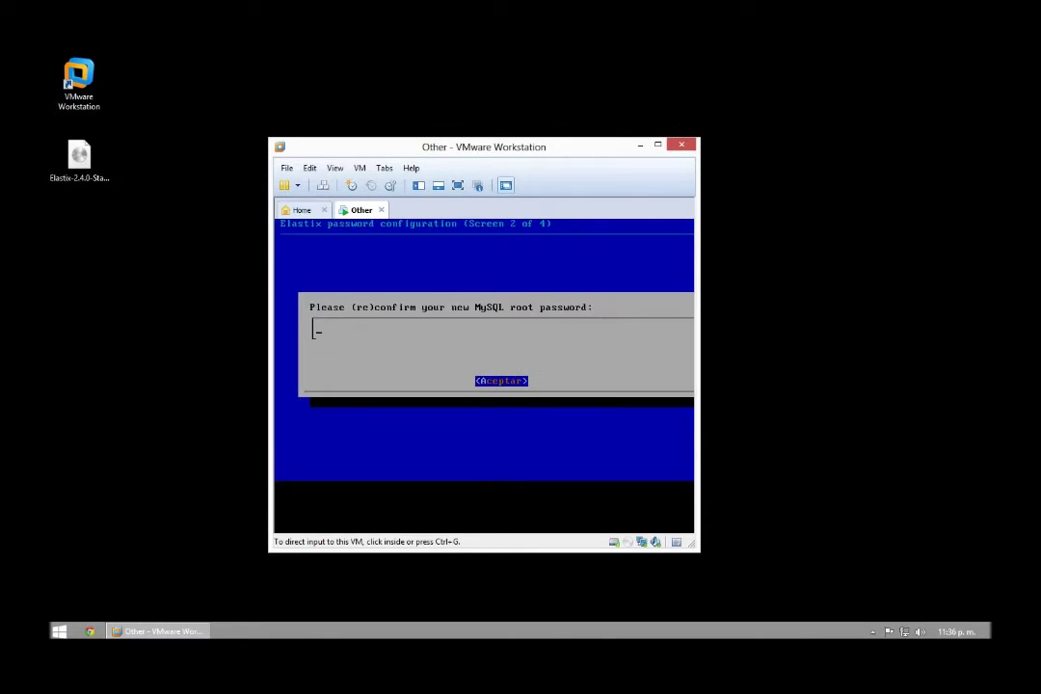
text(*******)
key(Return)
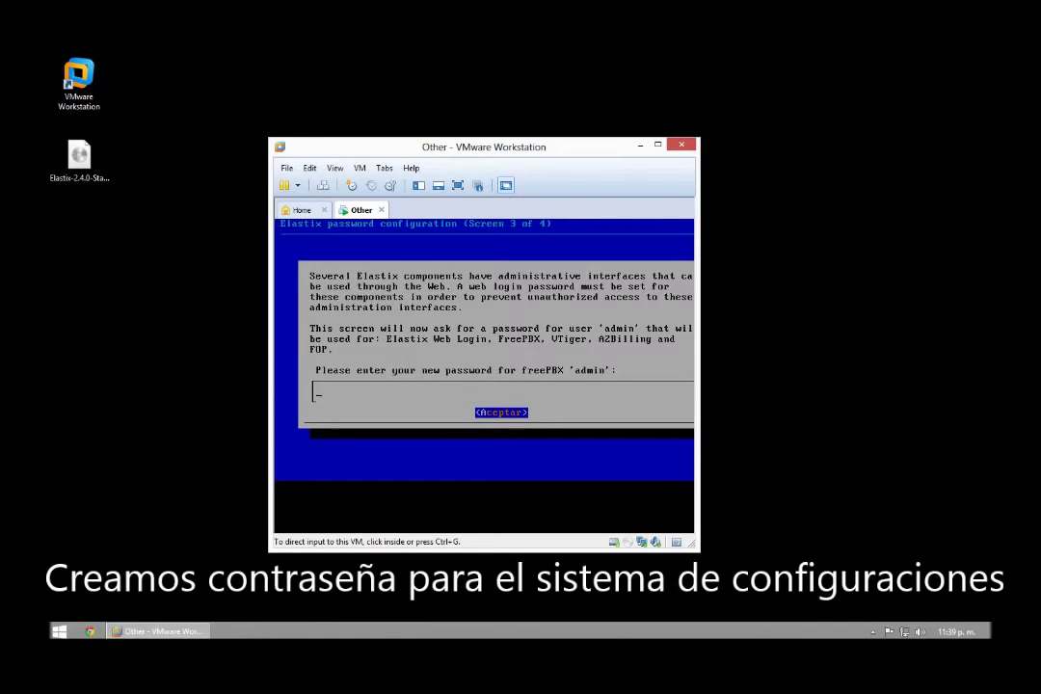
Enter and confirm the freePBX admin password on screen 4 of 4.
text(**********)
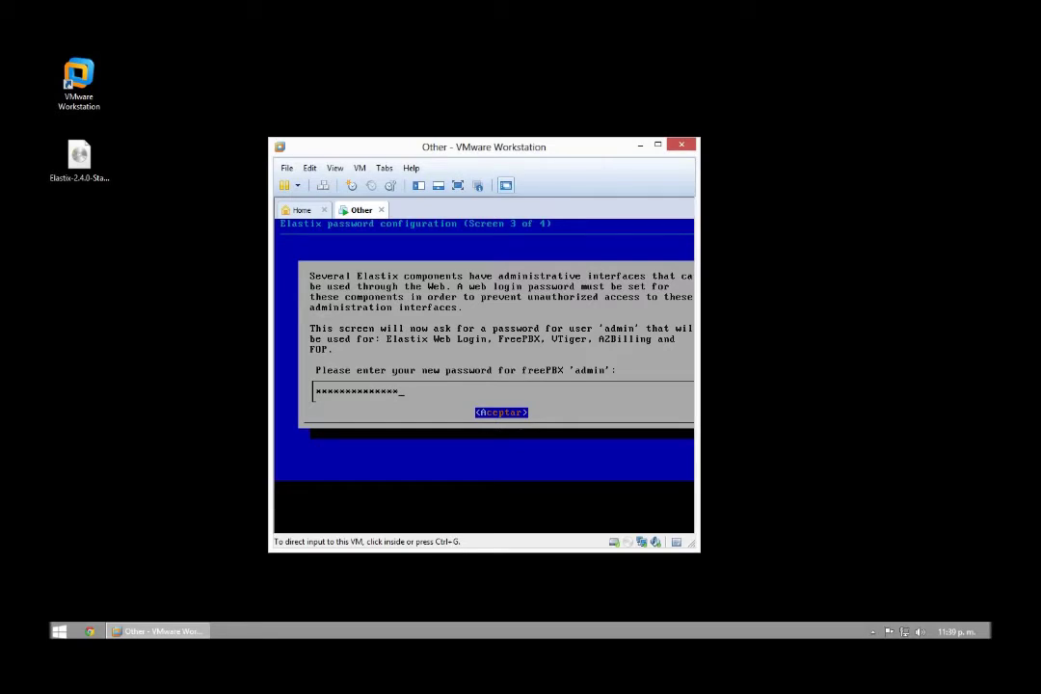
key(BackSpace)
key(BackSpace)
key(BackSpace)
key(BackSpace)
key(BackSpace)
key(BackSpace)
key(BackSpace)
key(BackSpace)
key(BackSpace)
key(BackSpace)
key(BackSpace)
key(BackSpace)
key(BackSpace)
key(BackSpace)
text(*******)
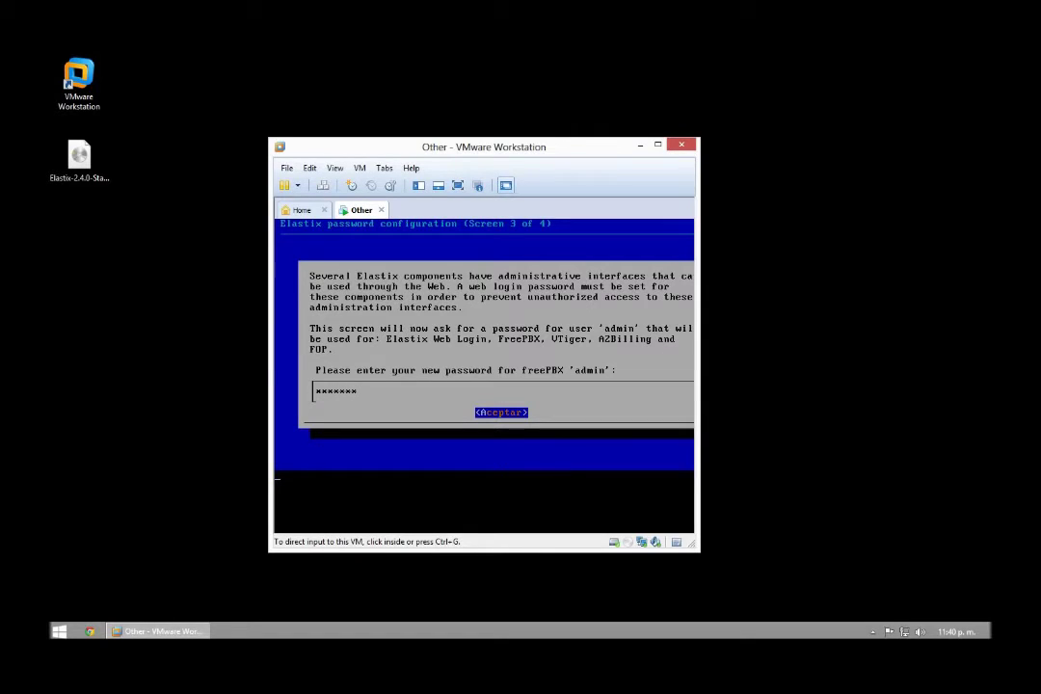
key(Return)
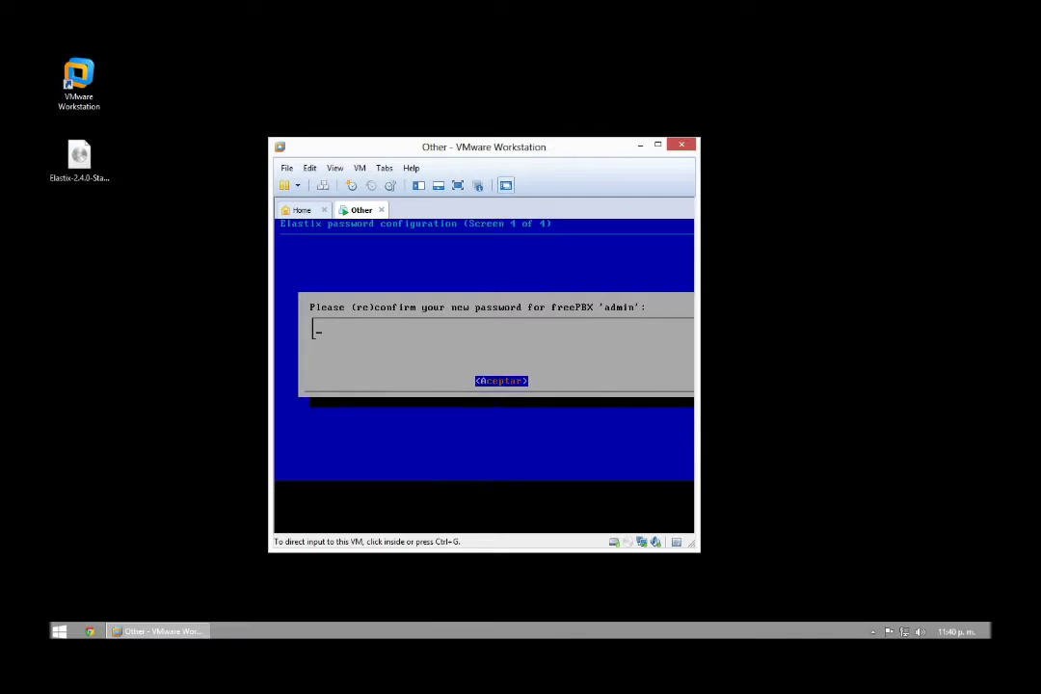
text(*******)
key(Return)
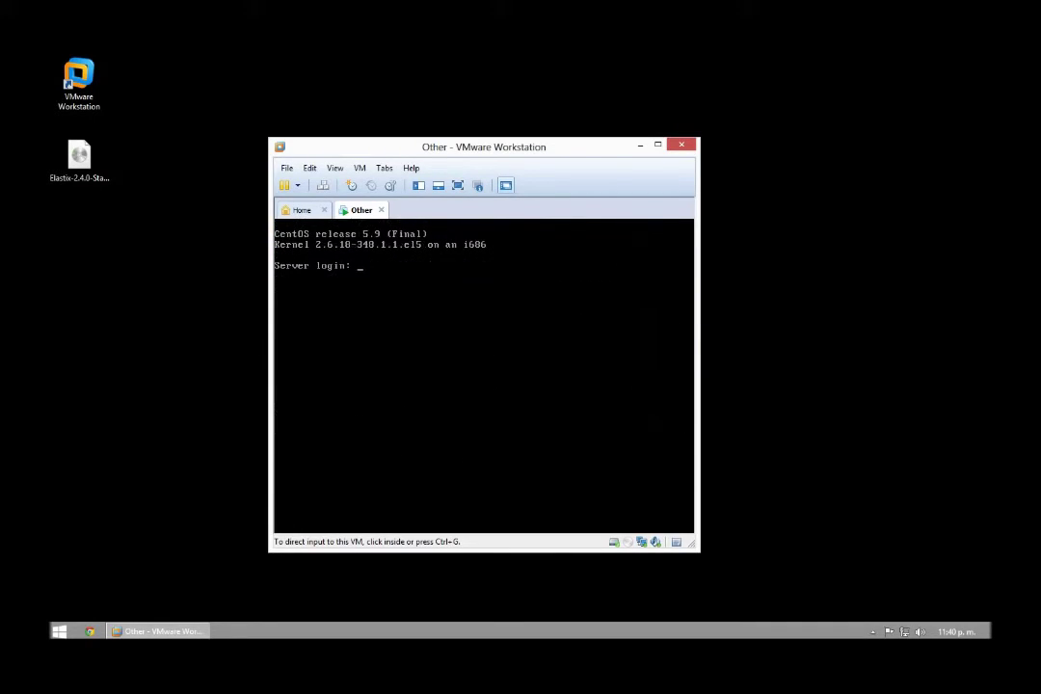
Log in to the Elastix console as root with its password and clear the screen.
text(root)
key(Return)
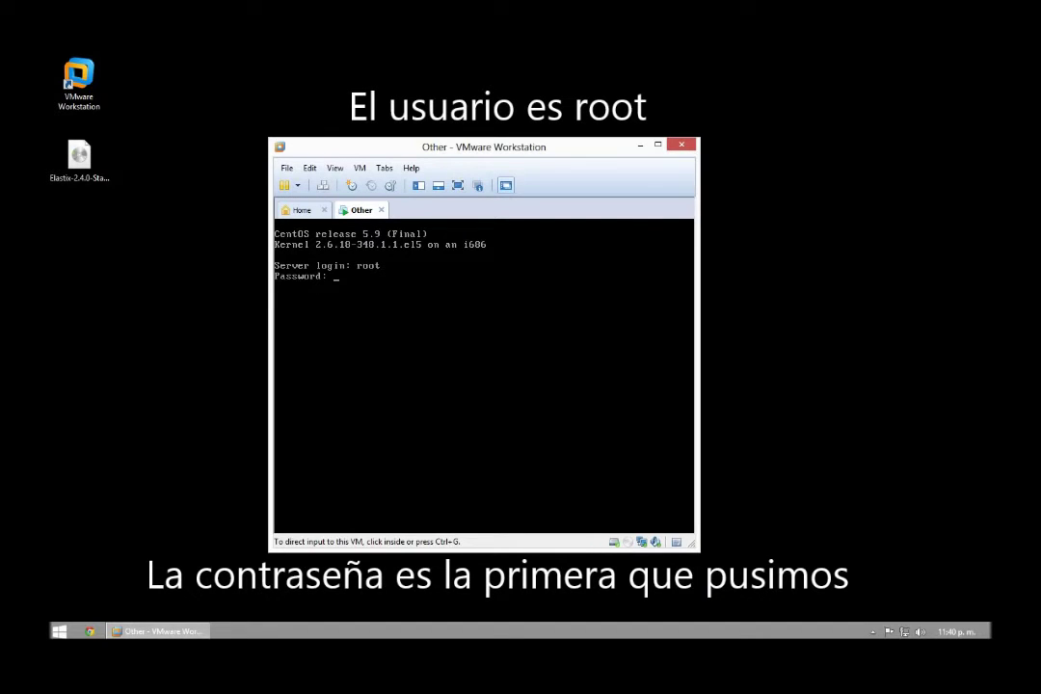
key(Return)
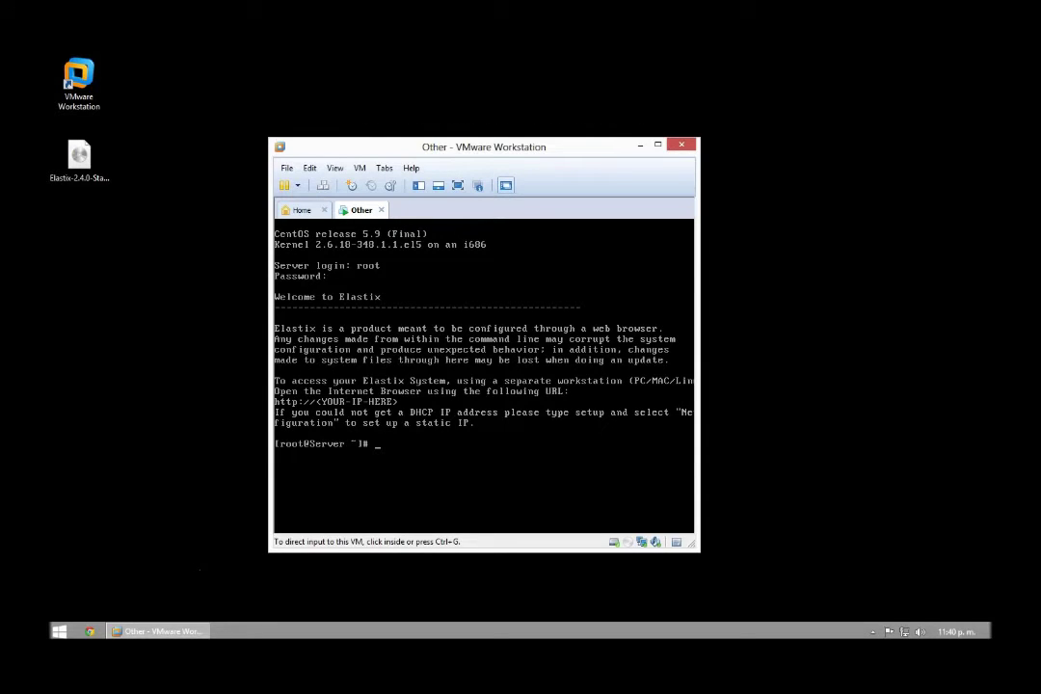
text(cls)
key(Return)
text(clear)
key(Return)
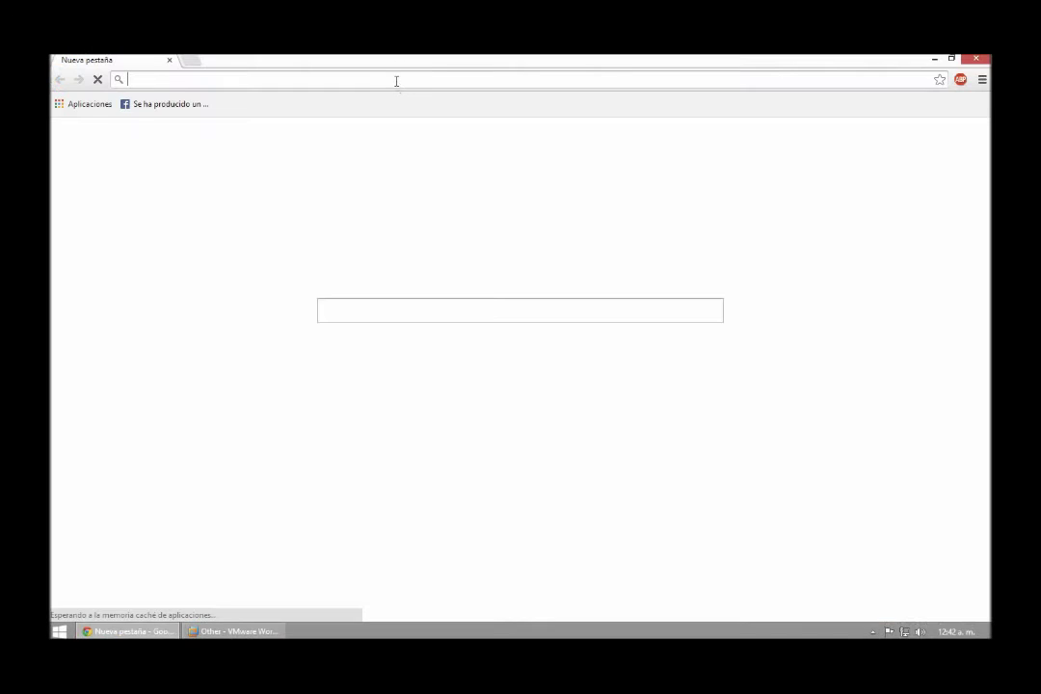
Open bit.ly/EthConfig in Chrome, select its ifcfg-eth0 vi command, and return to the VM.
text(bit.ly)
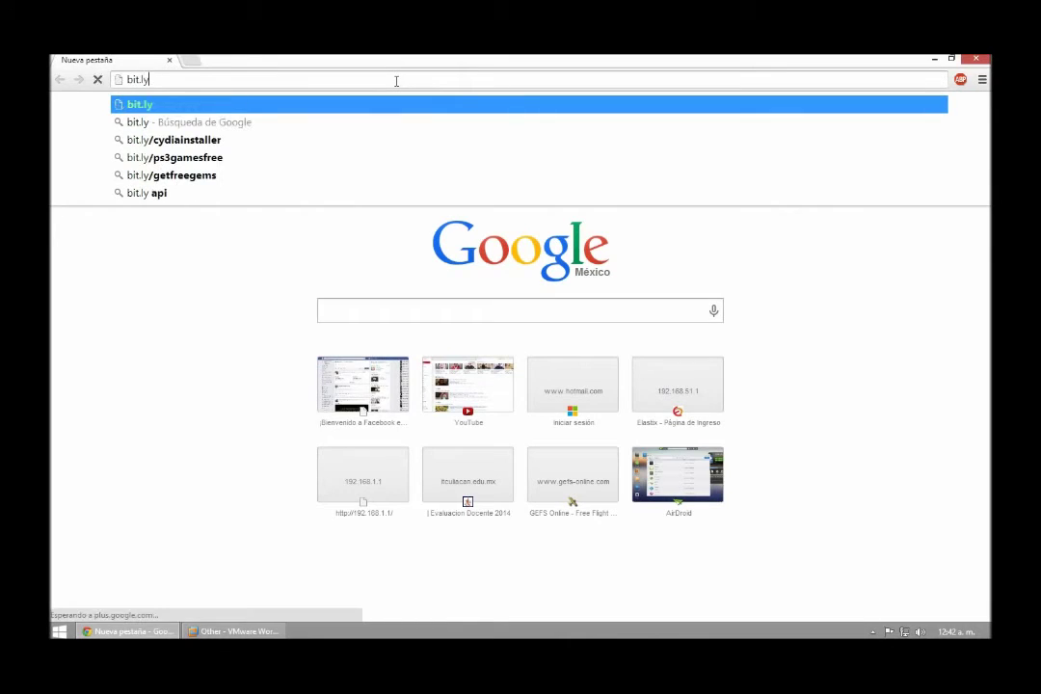
text(/)
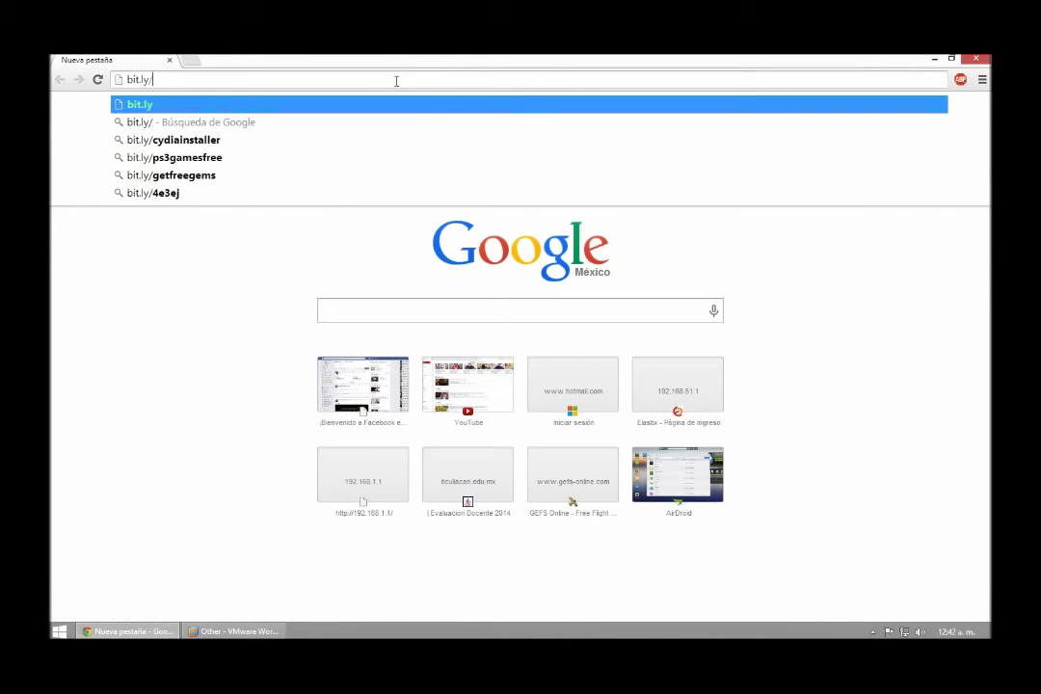
text(Eth)
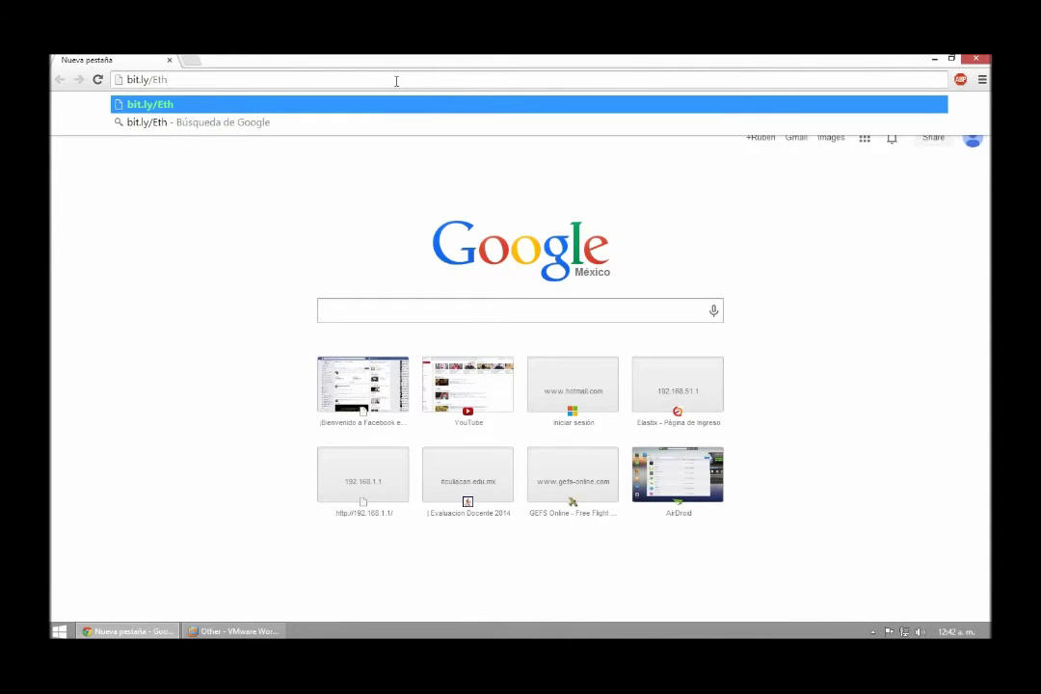
text(Config)
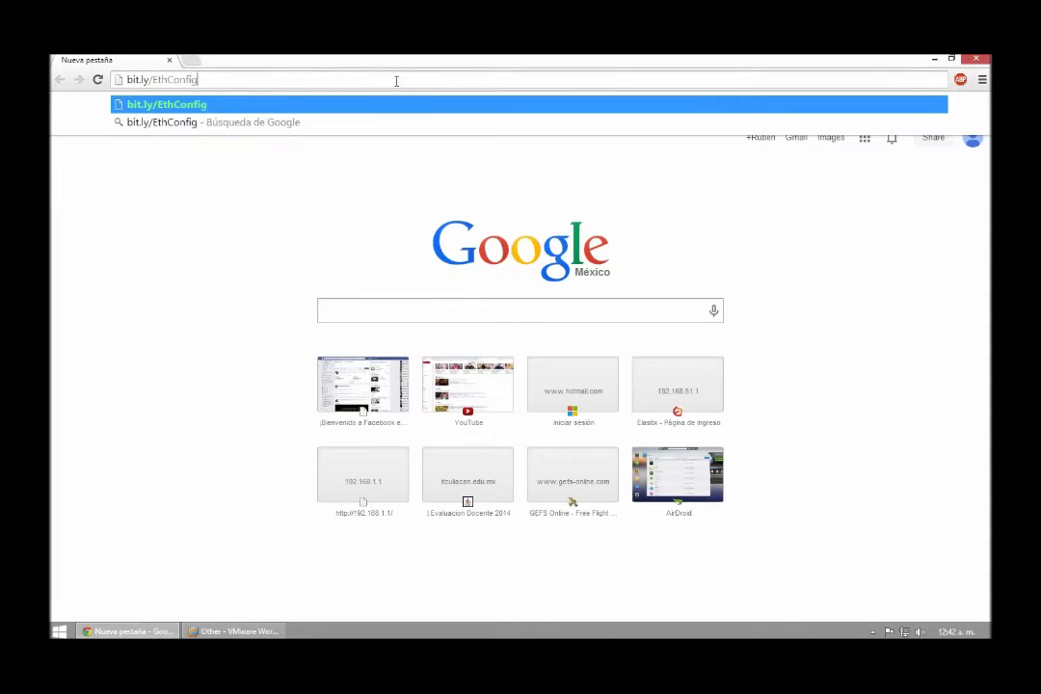
key(Return)
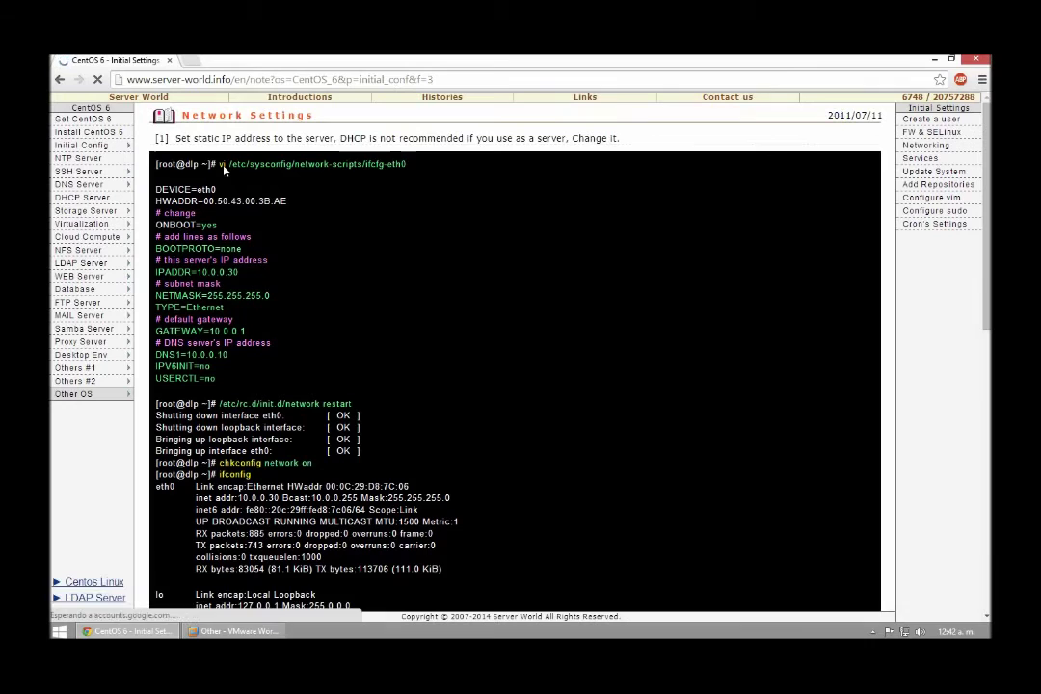
drag(407, 165, 221, 166)
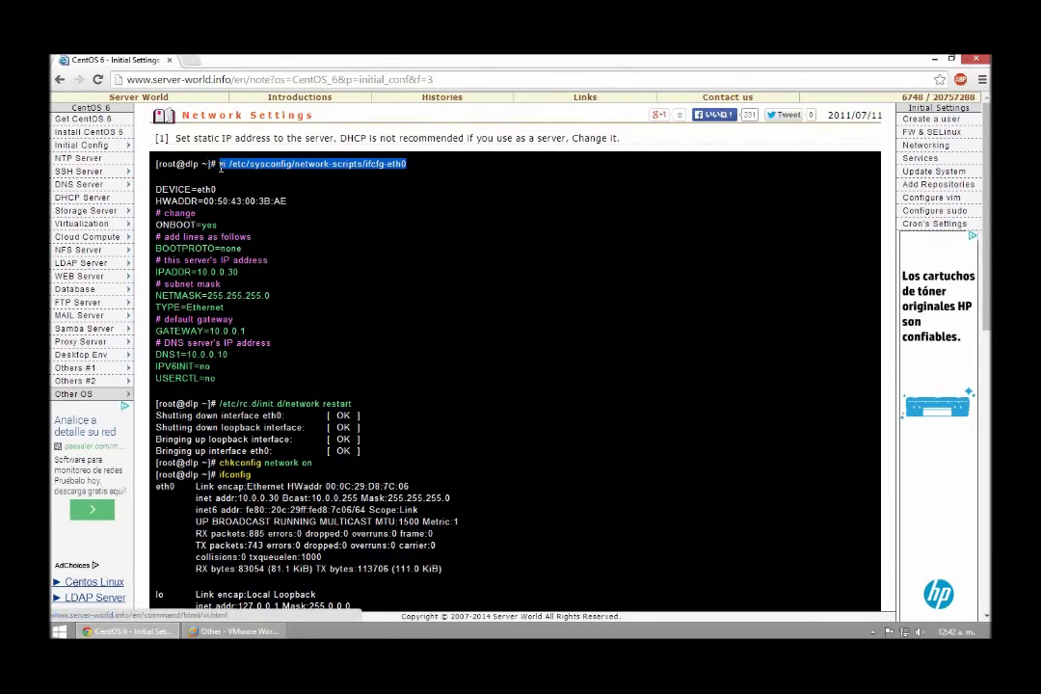
click(246, 631)
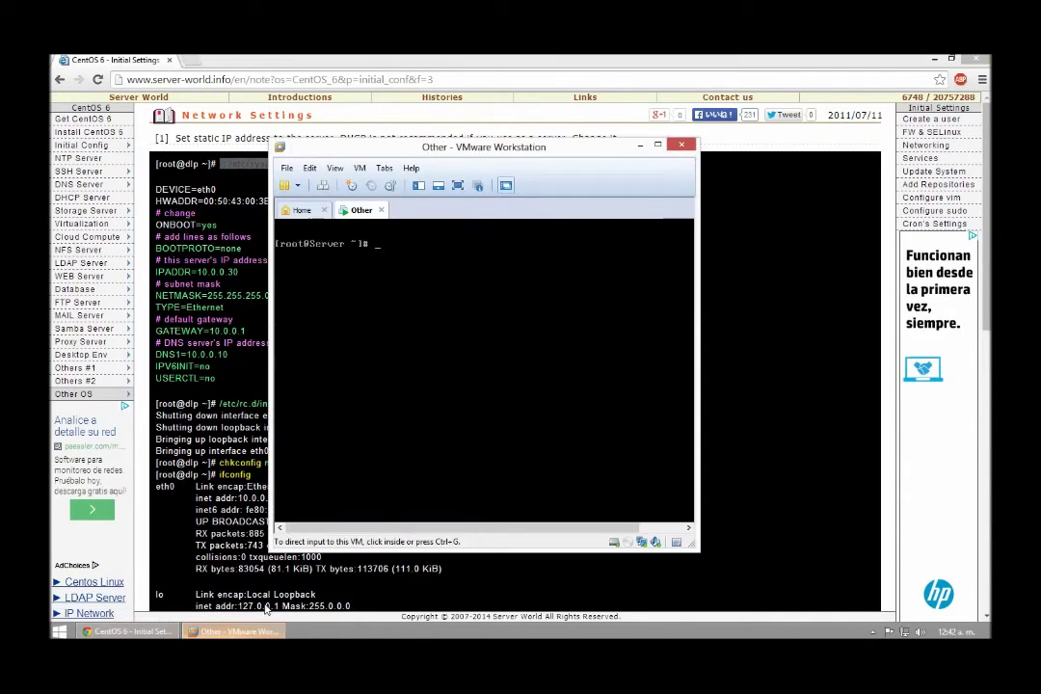
Run 'vi /etc/sysconfig/network-scripts/ifcfg-eth0' and position the VM window beside the guide.
drag(409, 141, 271, 194)
click(332, 349)
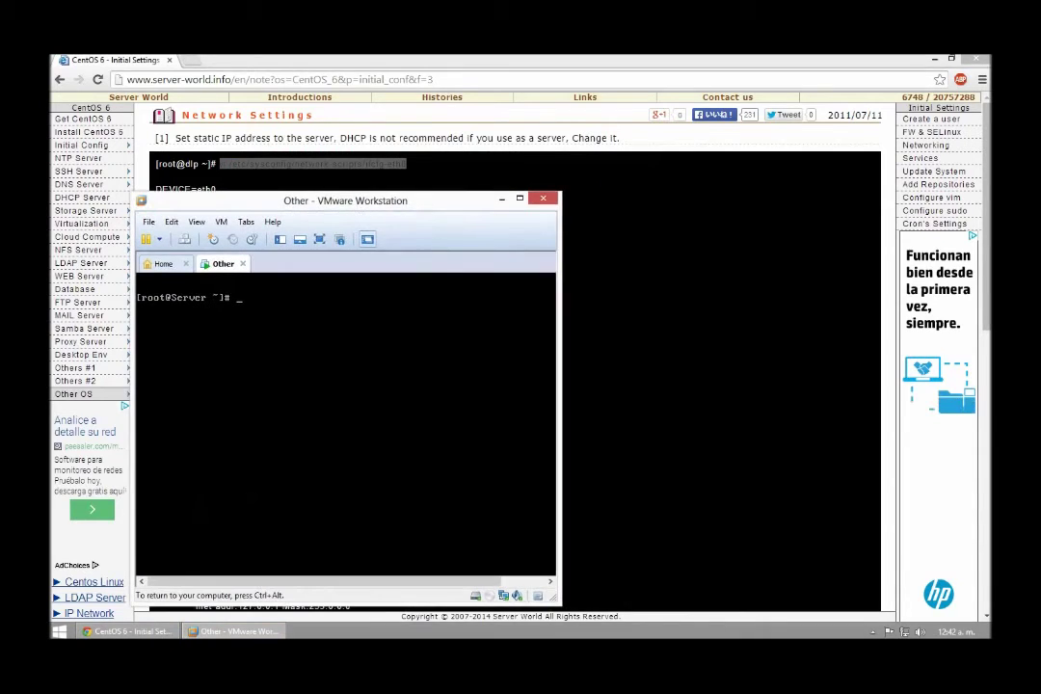
text(vi)
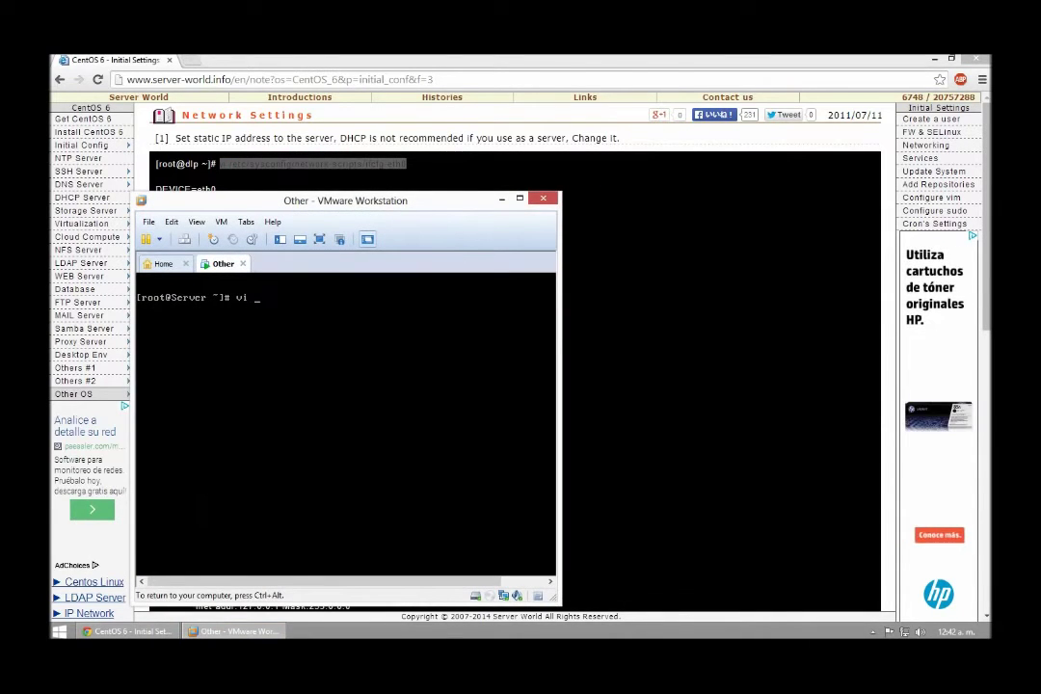
text( /etc/sysconfig/network-scripts)
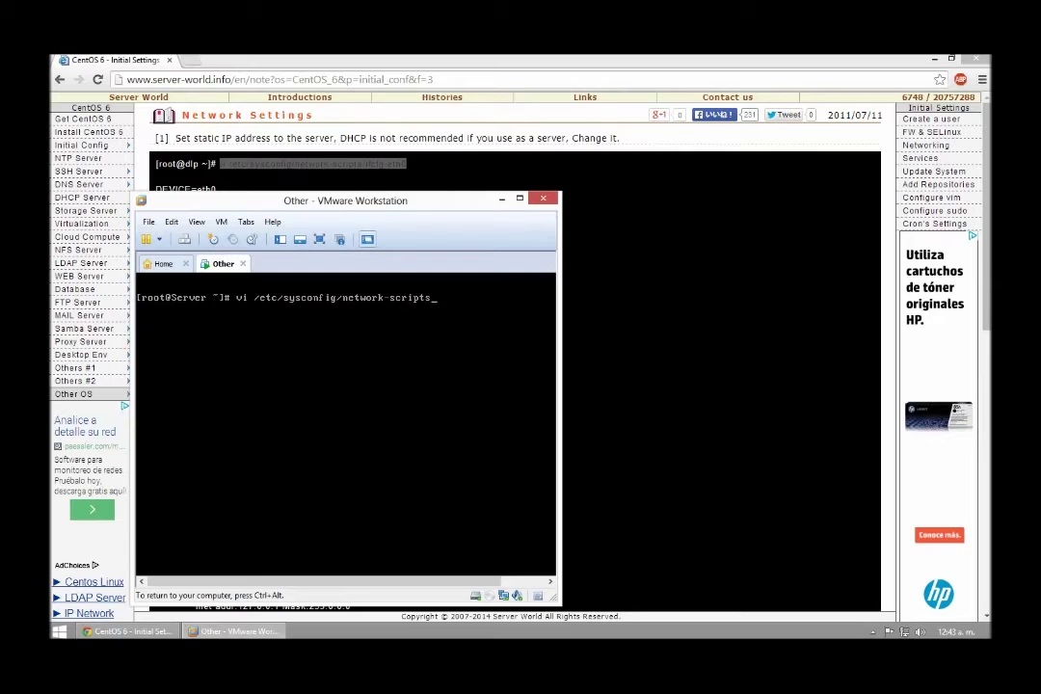
text(/ifcg)
key(BackSpace)
text(fg-eth0)
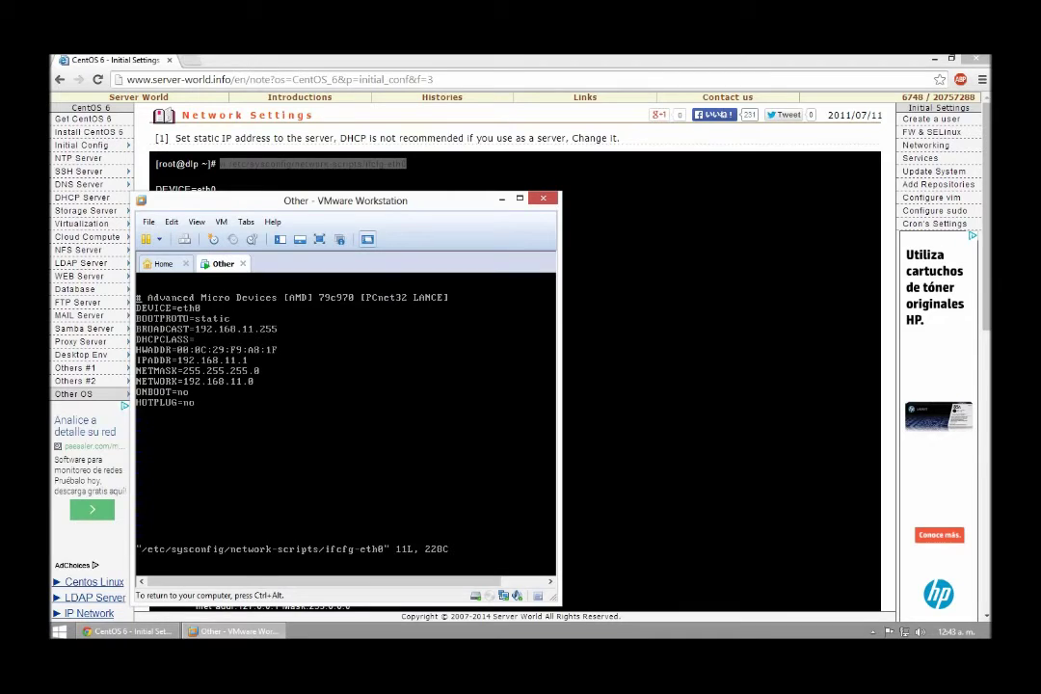
key(ctrl+alt)
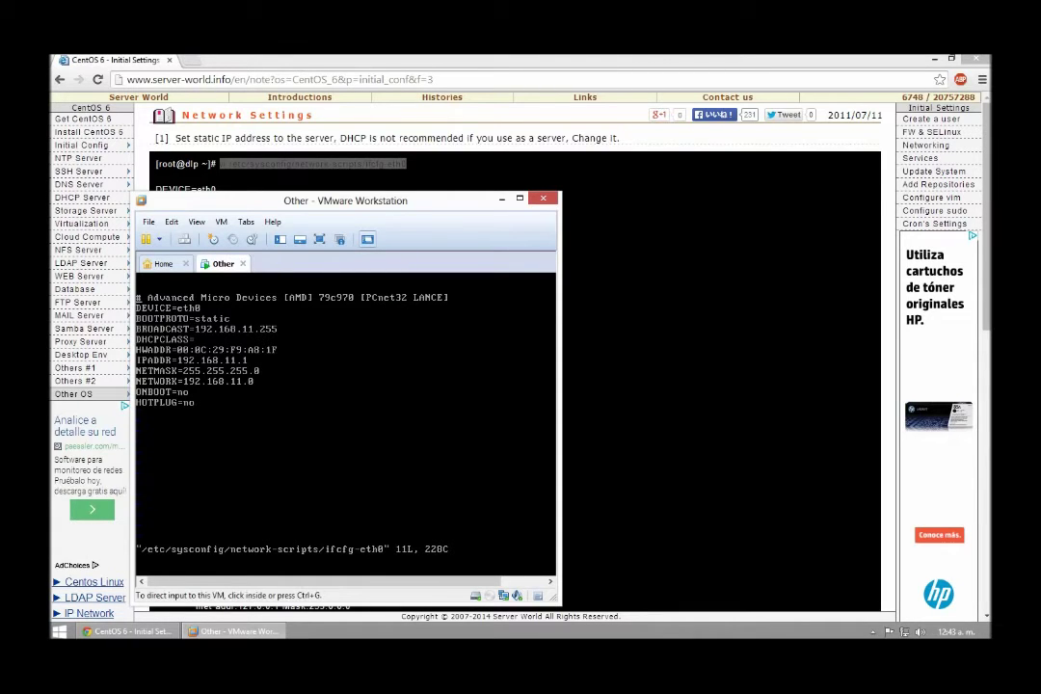
drag(279, 201, 552, 166)
click(557, 309)
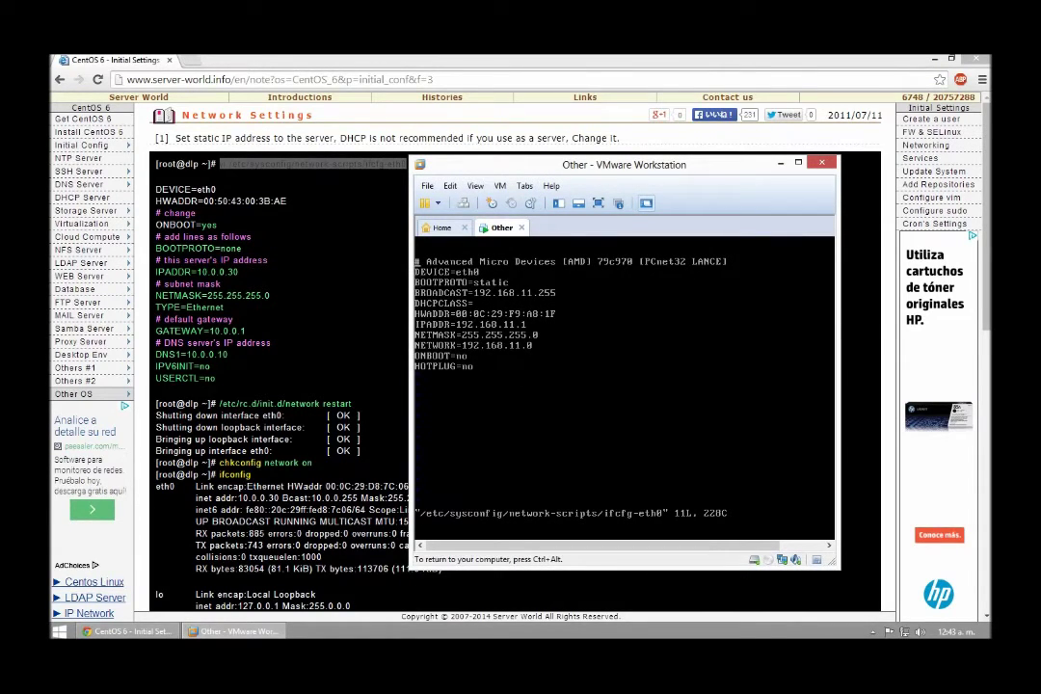
Change ONBOOT to yes and BOOTPROTO to none, opening a new line after NETWORK.
key(Right)
key(Right)
key(Right)
key(Right)
key(Right)
key(s)
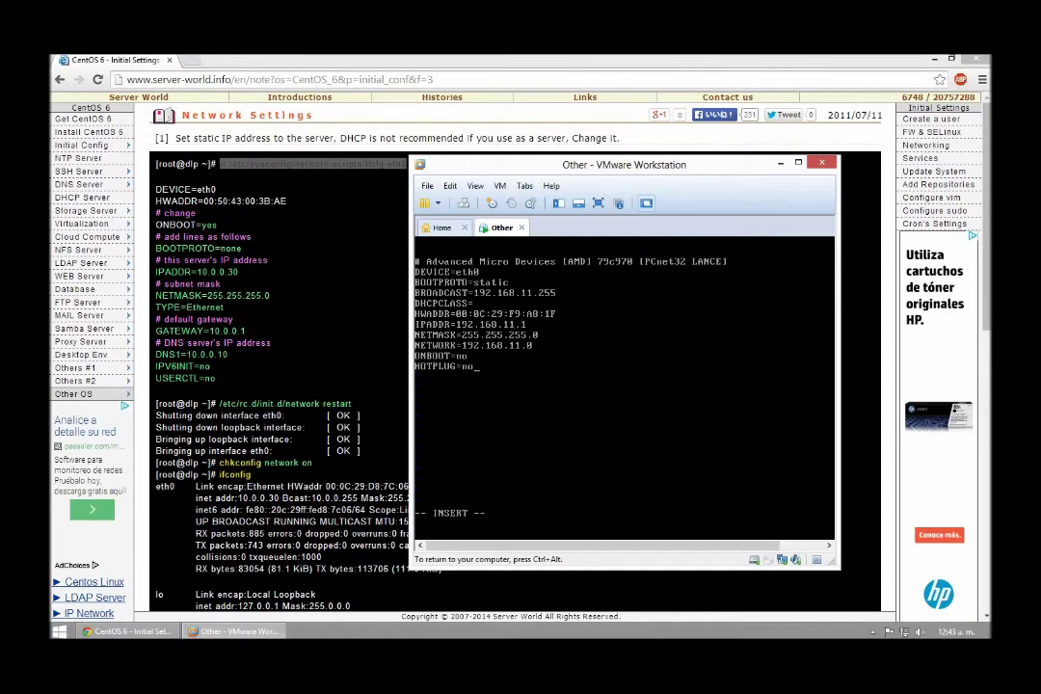
key(BackSpace)
key(BackSpace)
text(yes)
key(BackSpace)
key(BackSpace)
key(BackSpace)
key(BackSpace)
key(BackSpace)
key(BackSpace)
text(none)
key(Right)
key(Delete)
key(Down)
key(Return)
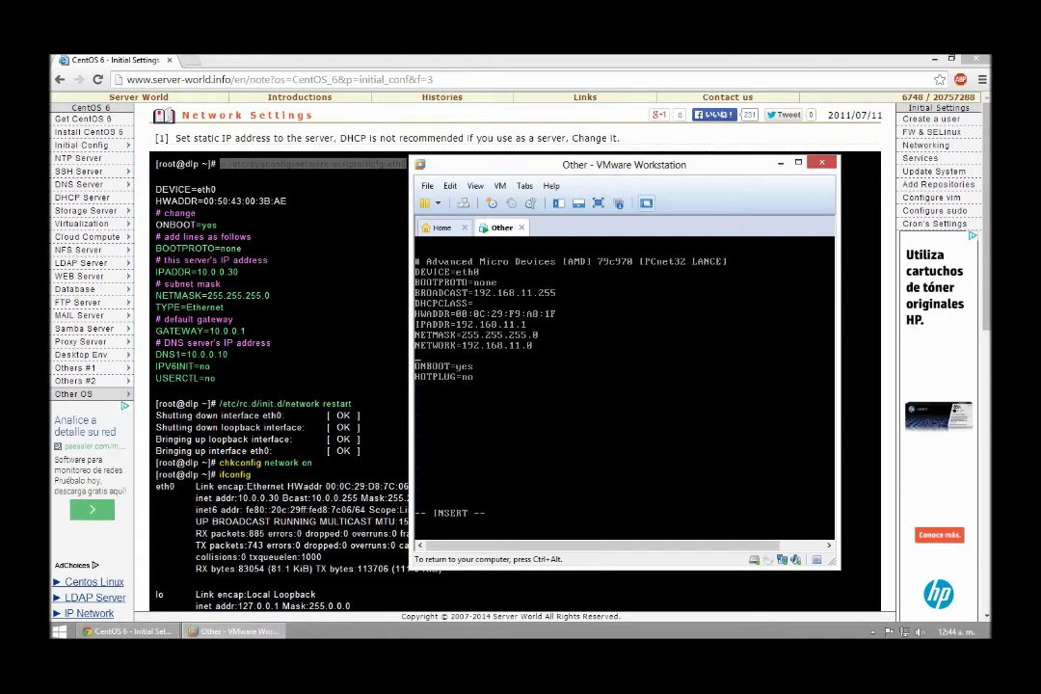
Add the lines IPV6INIT=no and USERCTL=no to ifcfg-eth0.
text(ipv6init=NO)
key(BackSpace)
key(BackSpace)
key(BackSpace)
key(BackSpace)
key(BackSpace)
key(BackSpace)
key(BackSpace)
key(BackSpace)
key(BackSpace)
key(BackSpace)
text(pv6)
key(BackSpace)
key(BackSpace)
key(BackSpace)
text(PV6INIT=no)
key(Return)
text(USERC)
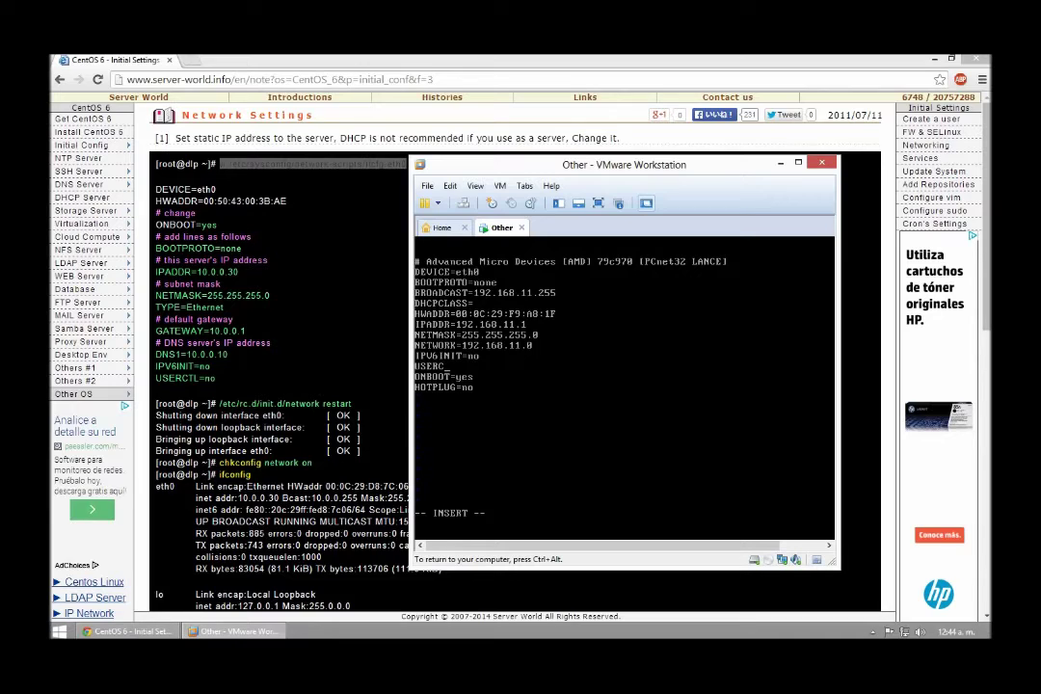
text(TL=no)
Leave insert mode and write the file with :w.
key(Escape)
text(:w)
key(Return)
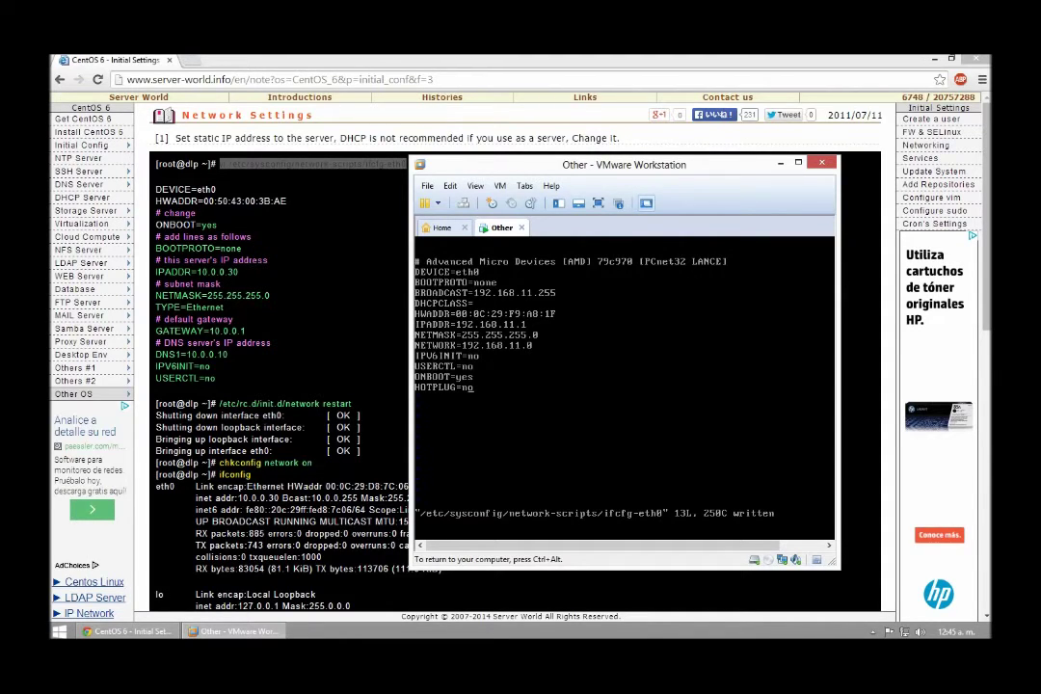
text(:q!)
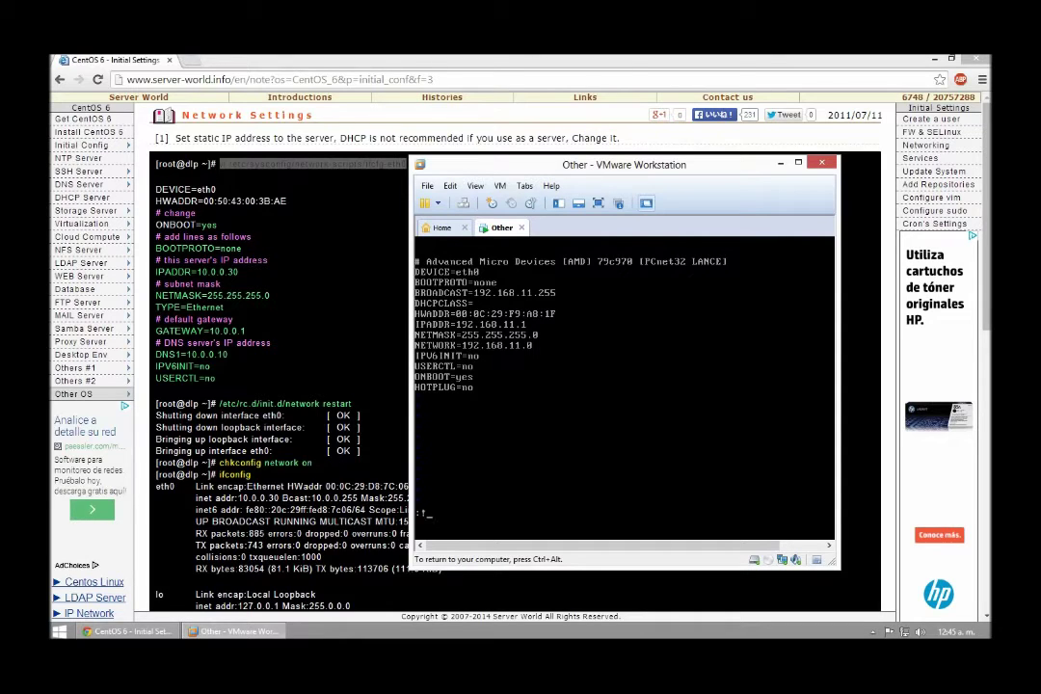
Quit vi back to the root shell and clear the terminal.
key(Return)
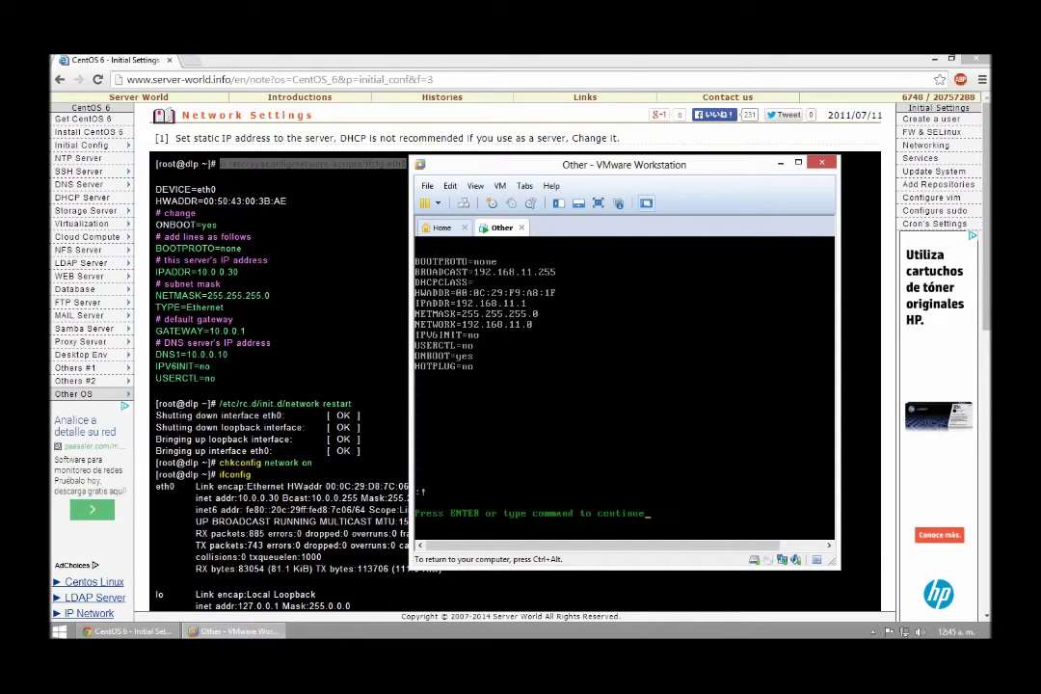
key(Return)
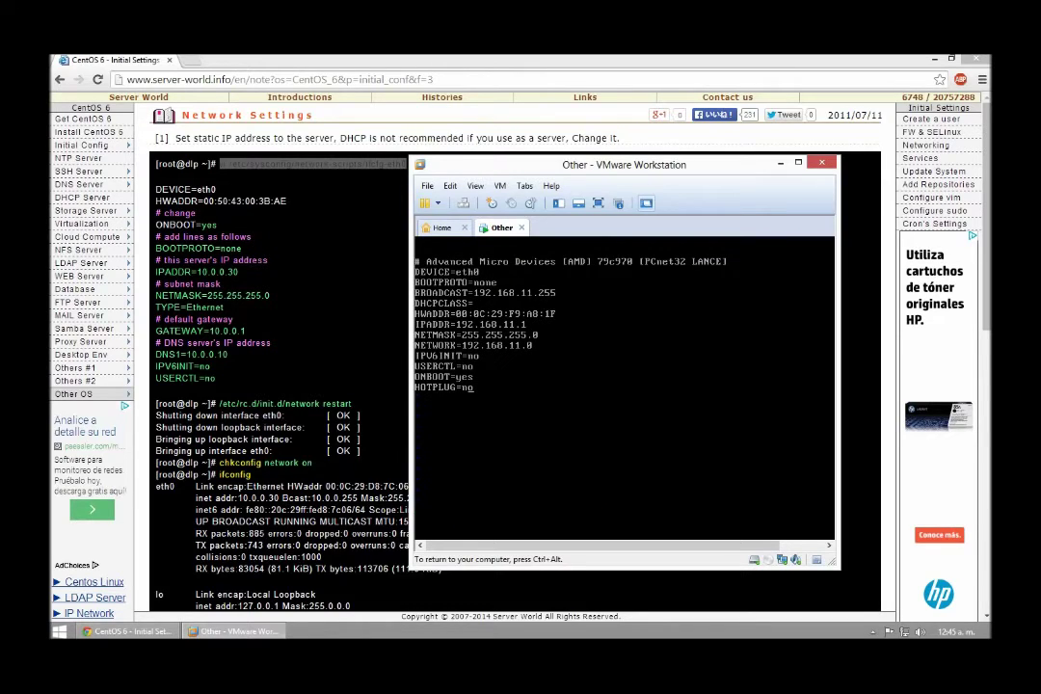
text(:)
text(e)
text(q)
key(Return)
text(clear)
key(Return)
Reopen ifcfg-eth0 to verify the settings, exit, and select the guide's network restart command.
text(vi /etc/sysconfig/network-scripts/ifcfg-eth0)
key(Return)
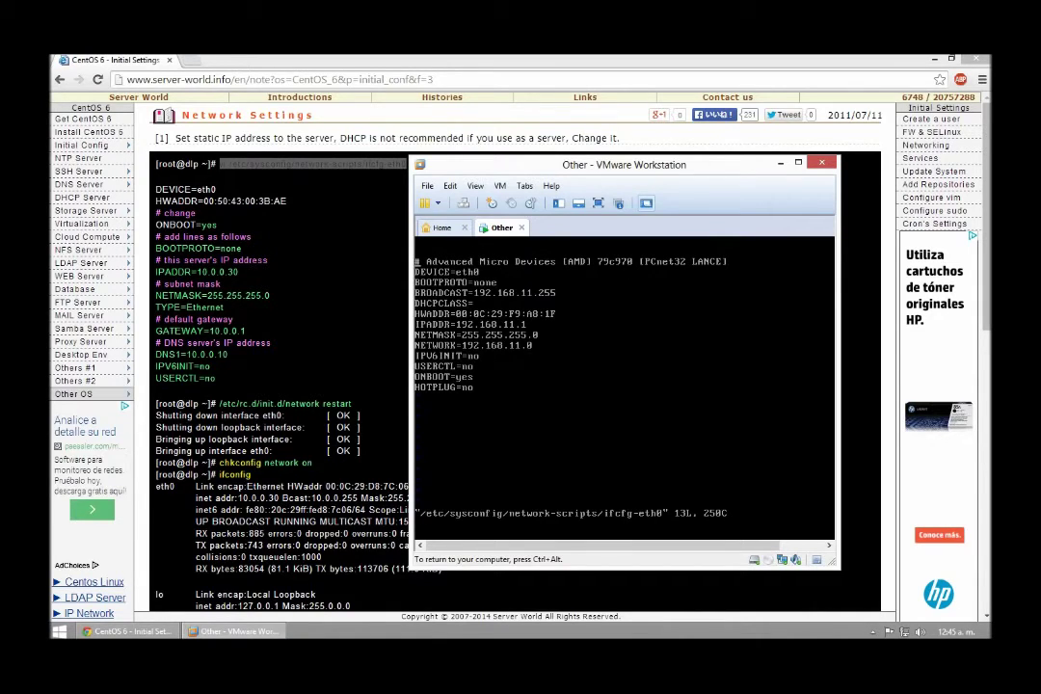
text(:)
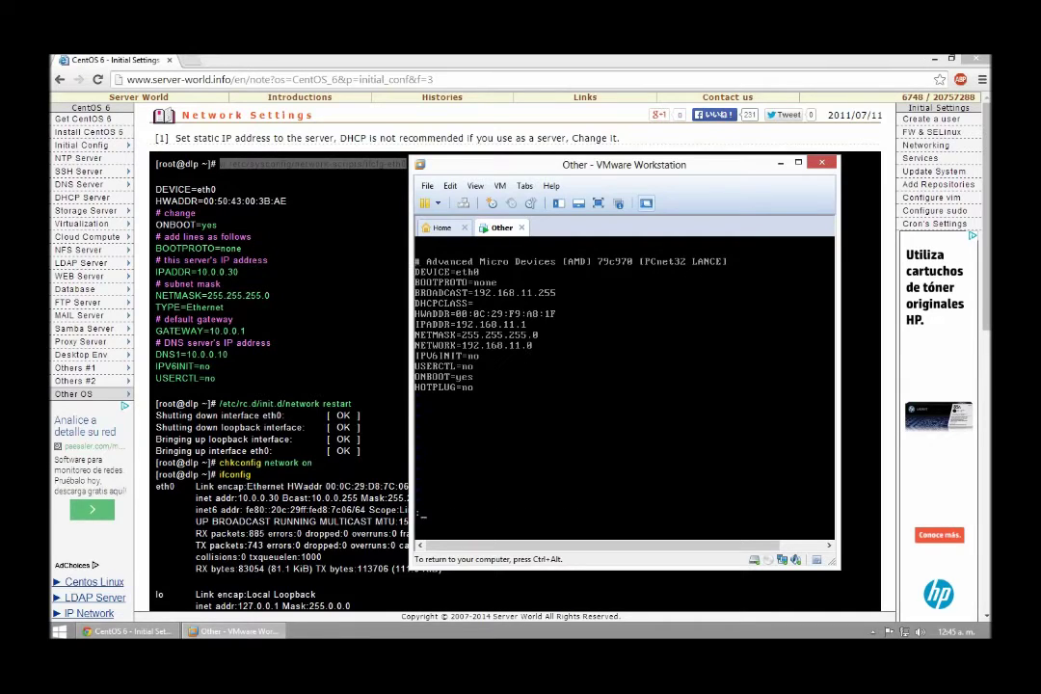
text(exit)
key(Return)
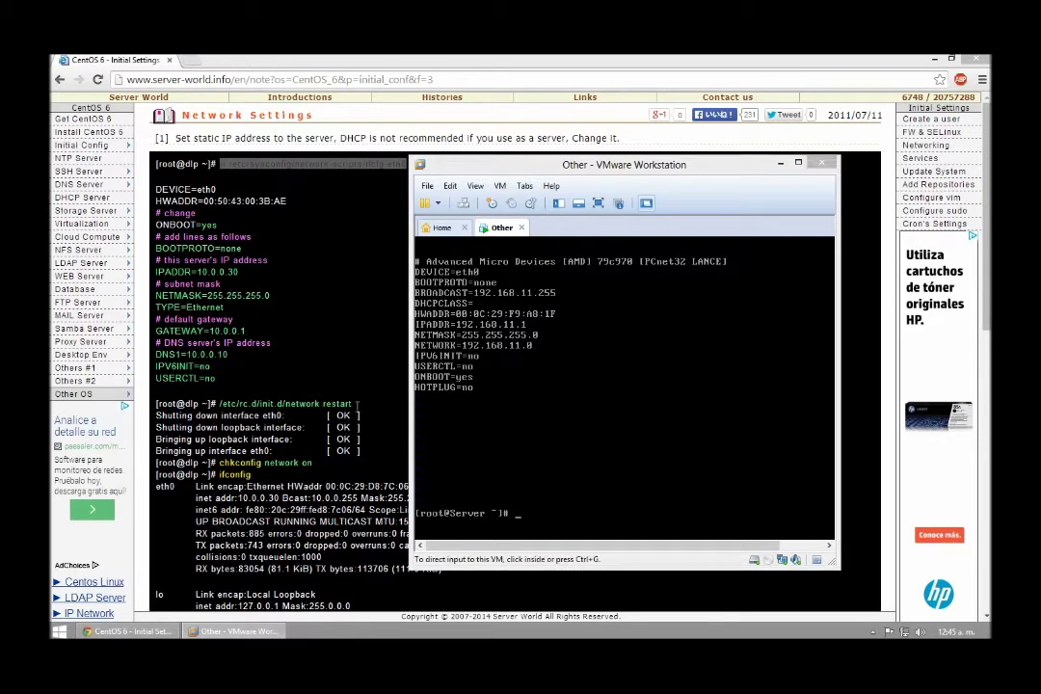
click(272, 403)
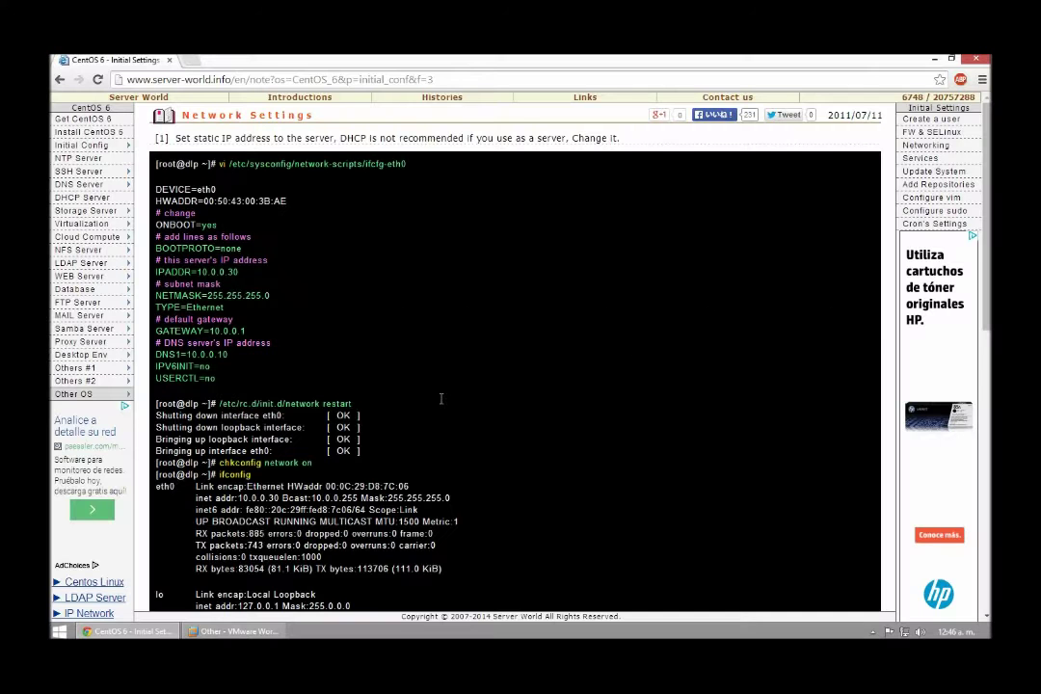
drag(353, 404, 220, 404)
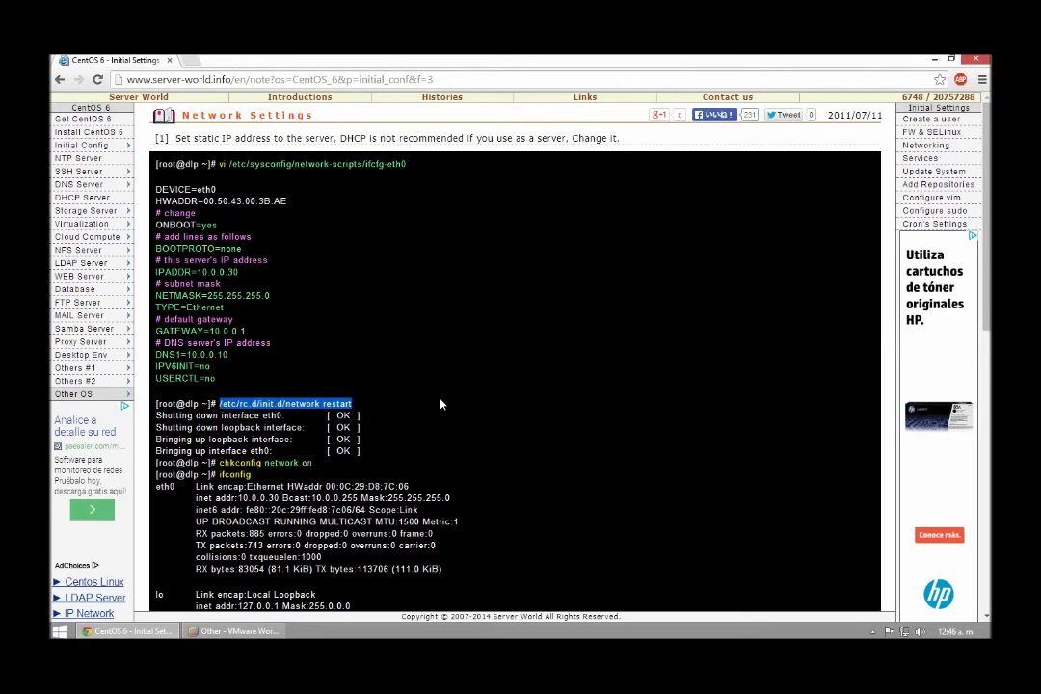
Run '/etc/rc.d/init.d/network restart' in the VM console.
click(264, 634)
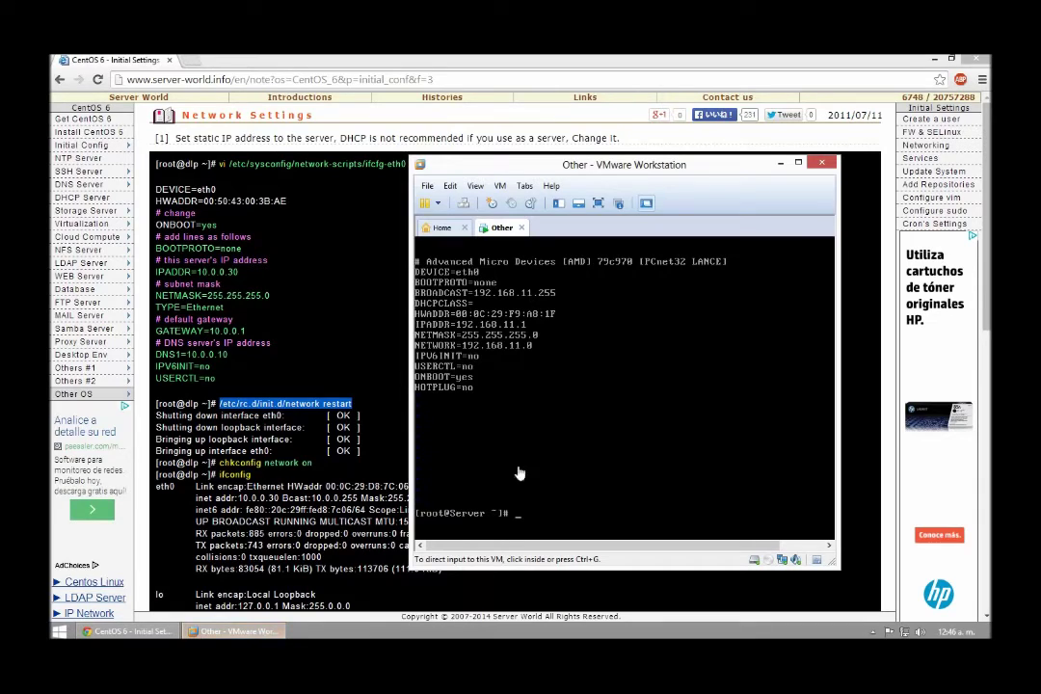
click(576, 511)
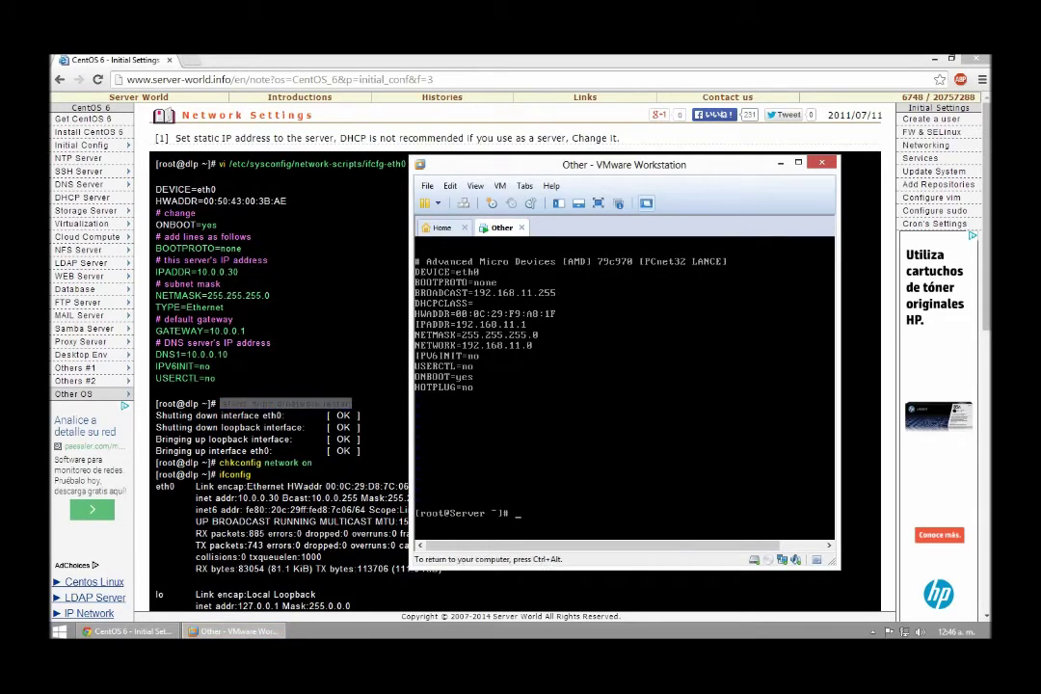
text(/etc/rc.d/init.d/network)
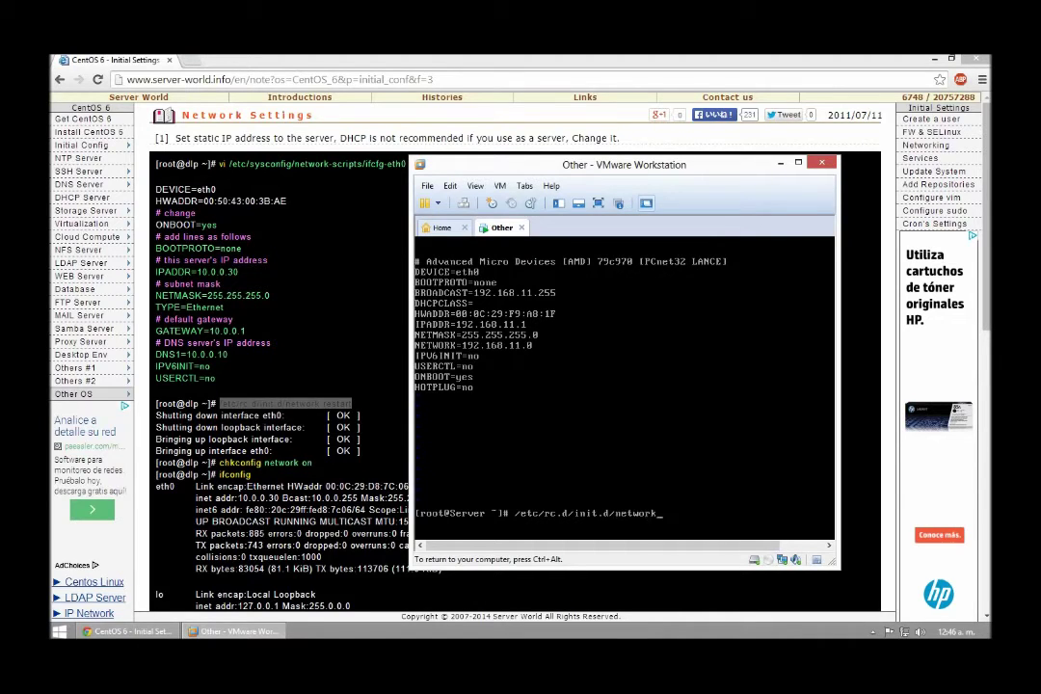
text( restart)
key(Return)
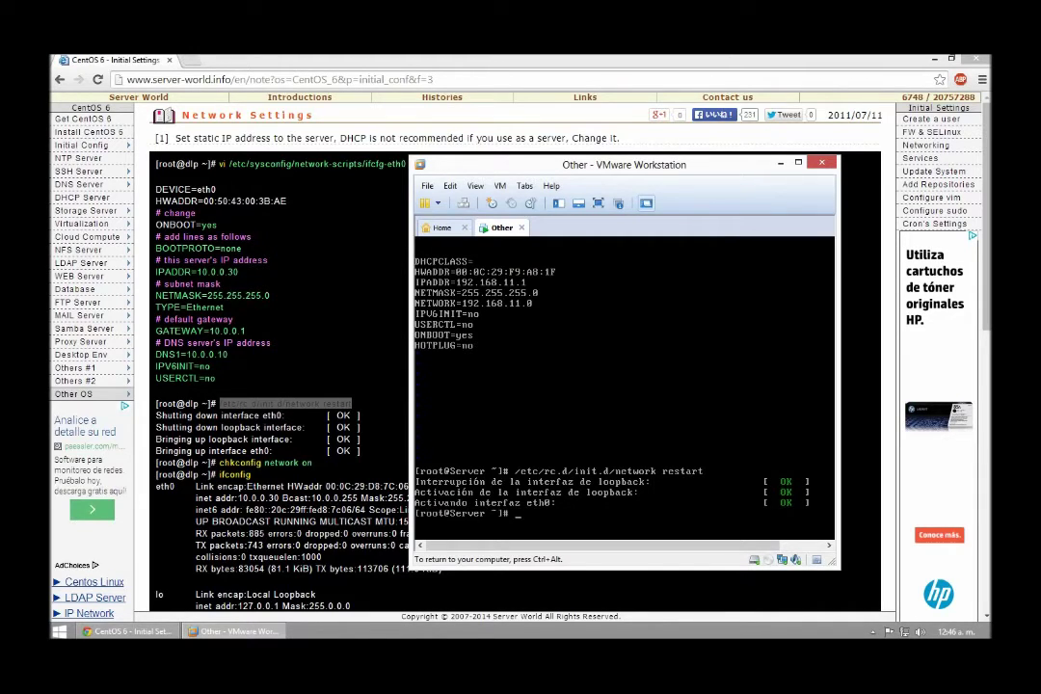
text(chkconfig network on)
Run 'chkconfig network on', then check with ifconfig that eth0 shows 192.168.11.1.
key(Return)
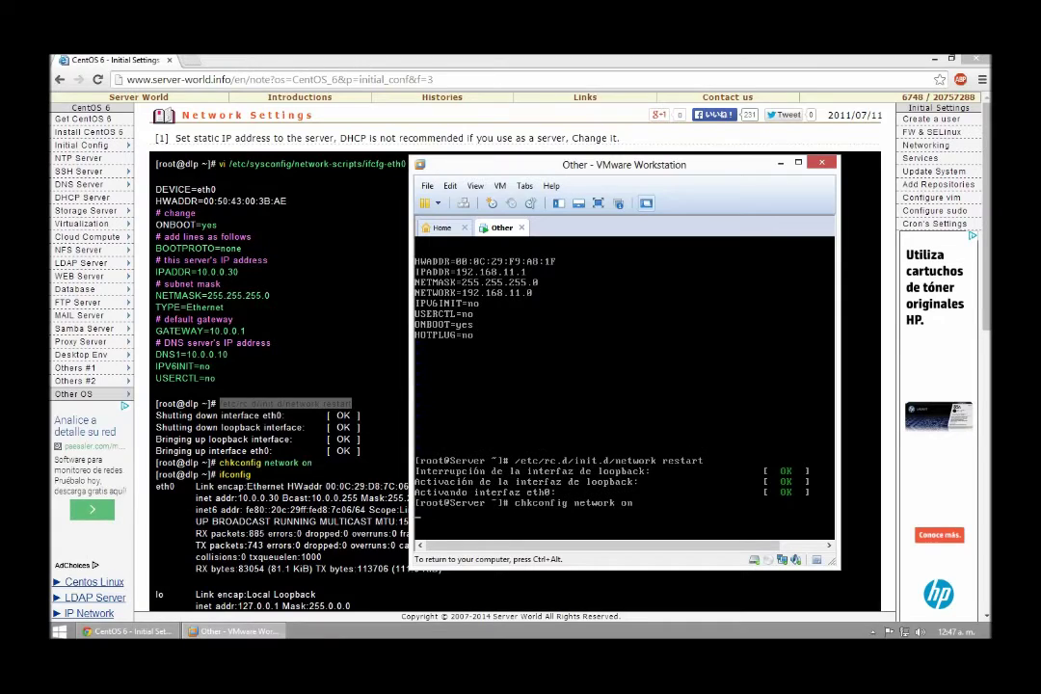
text(ifconfig)
key(Return)
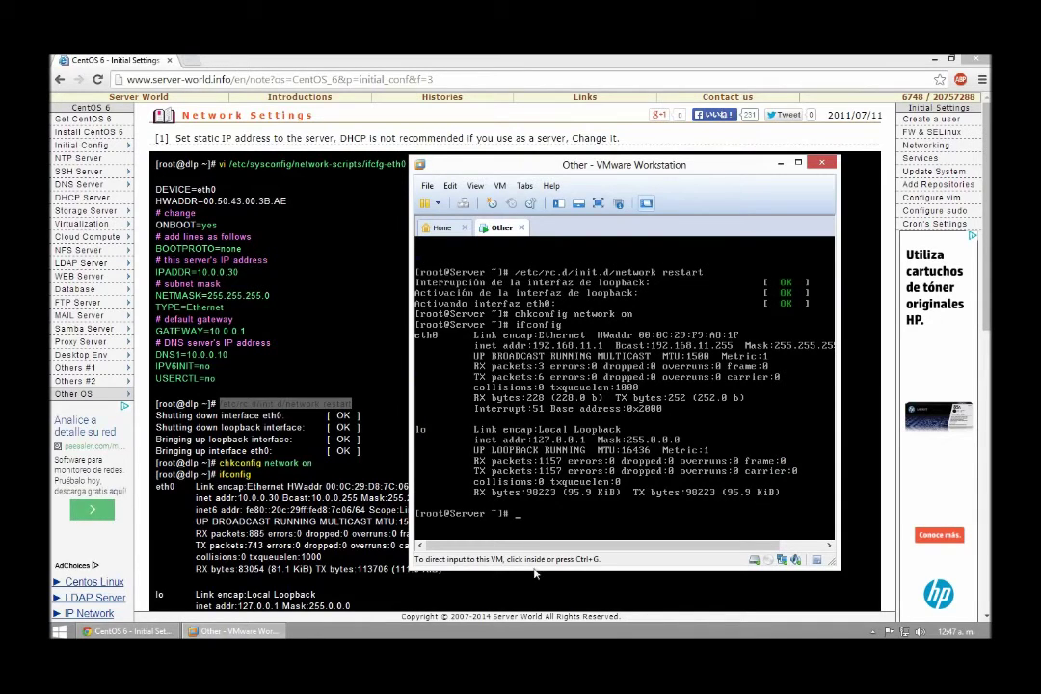
key(ctrl+alt)
Close the tutorial page and try loading 192.168.11.1 in Chrome, which fails to connect.
click(977, 60)
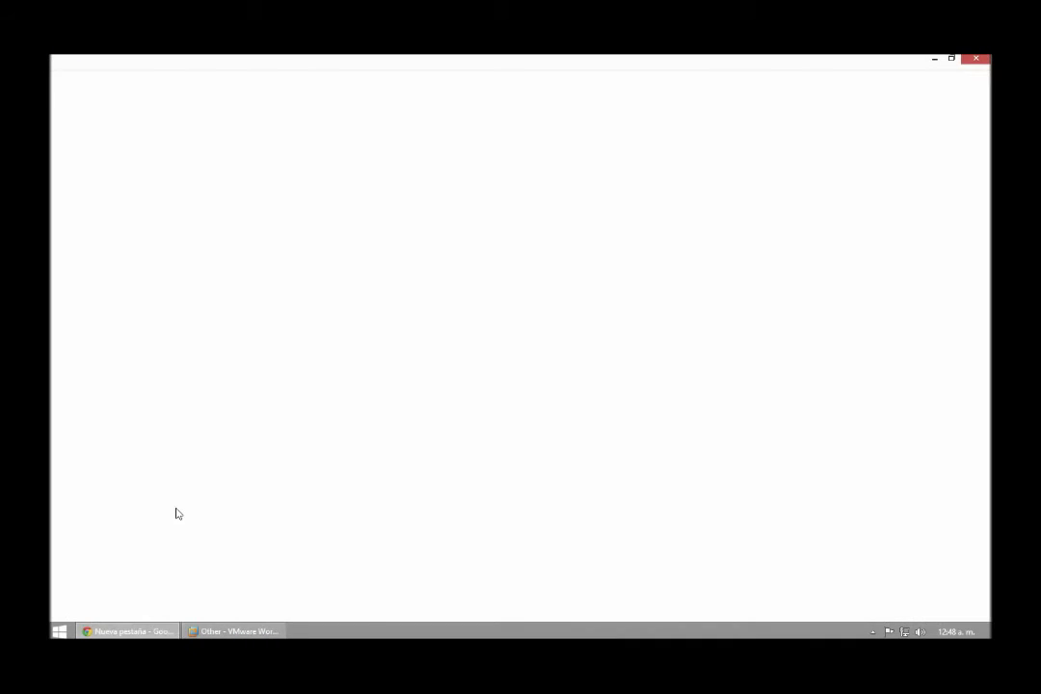
click(322, 83)
text(1)
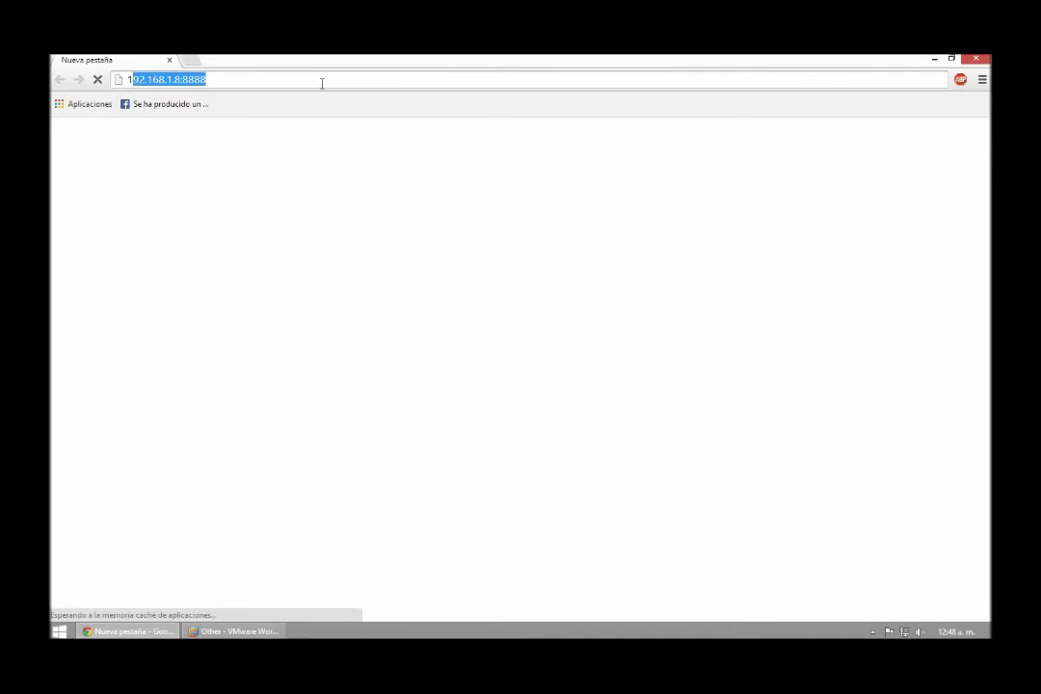
text(92.1)
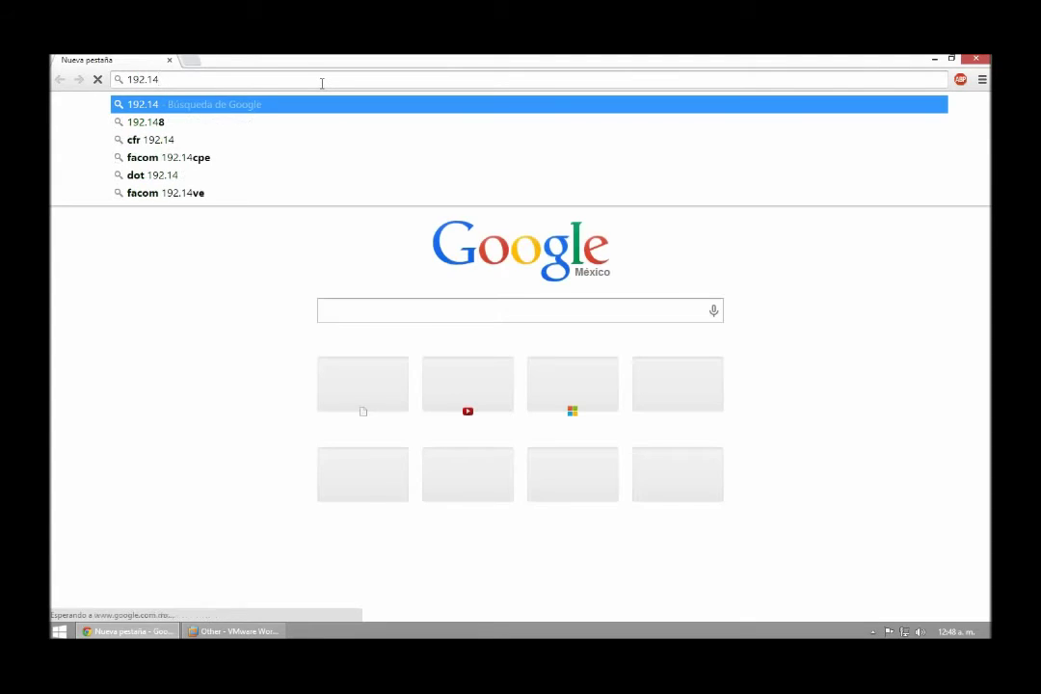
text(68.)
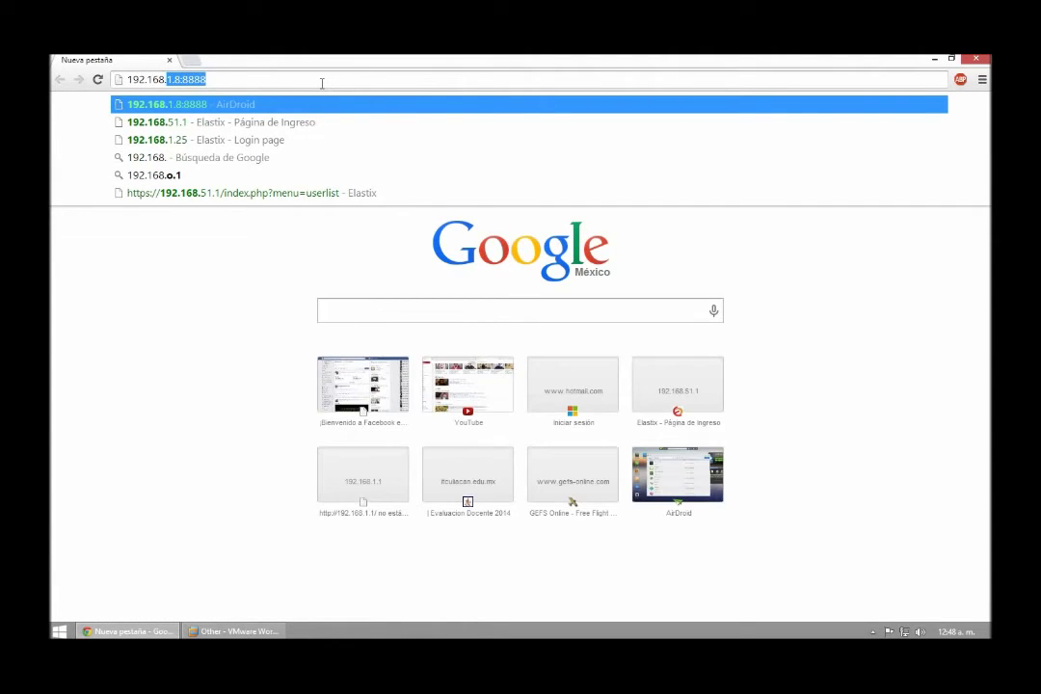
text(0)
key(BackSpace)
text(11.1)
key(Return)
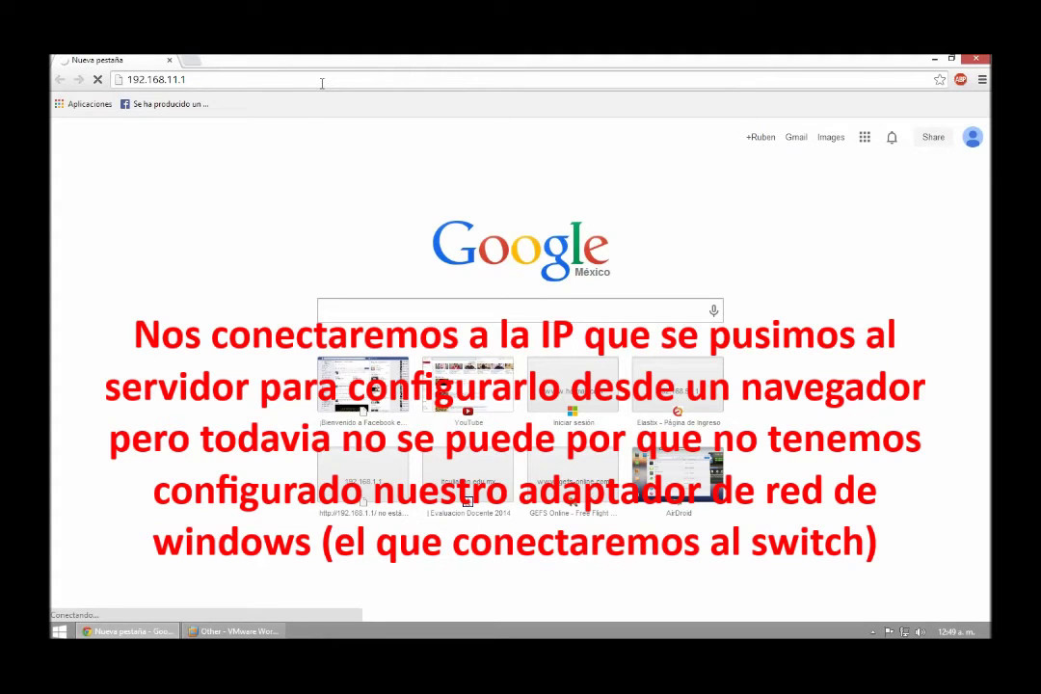
Open the Network and Sharing Center from the tray and select the PC 1 adapter.
right_click(905, 632)
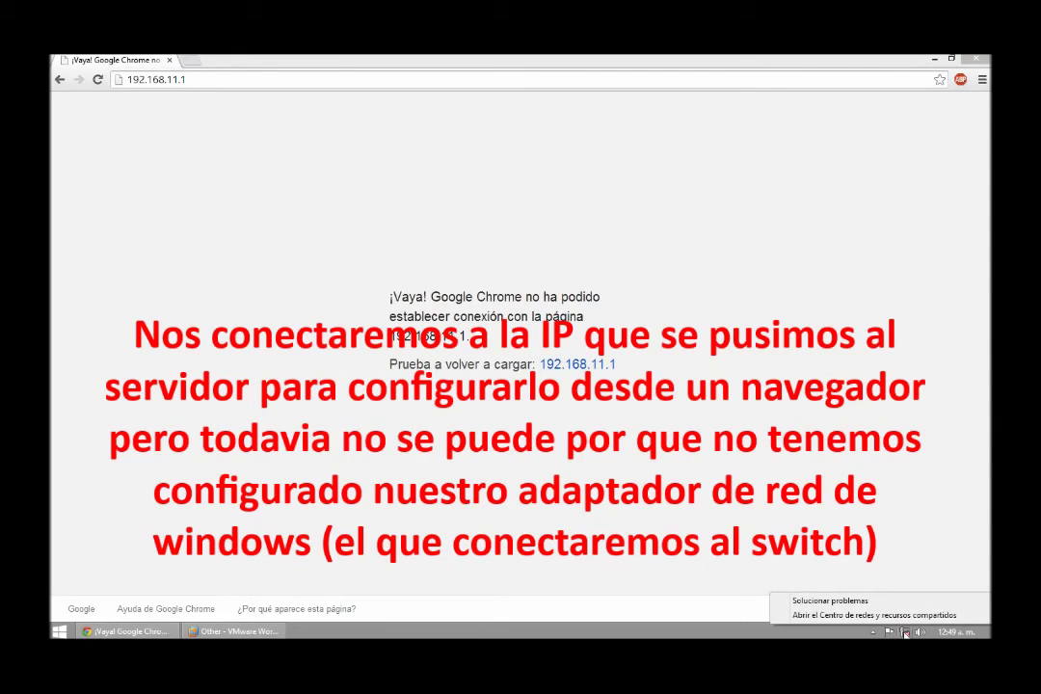
click(904, 617)
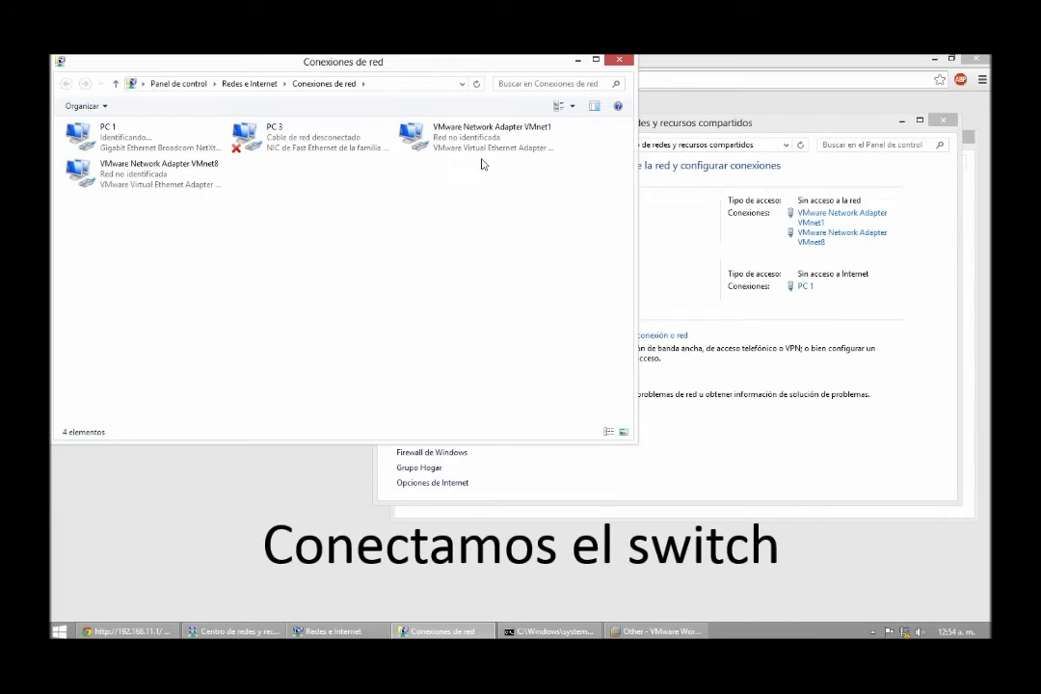
click(160, 148)
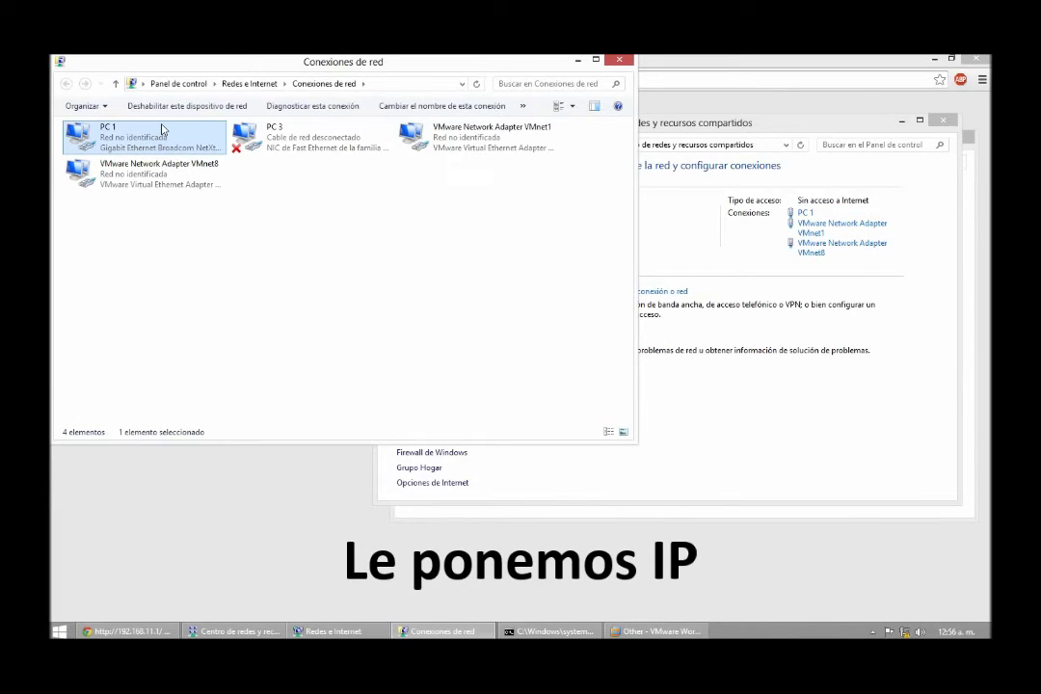
Open the PC 1 connection status and check its current connection details.
double_click(162, 128)
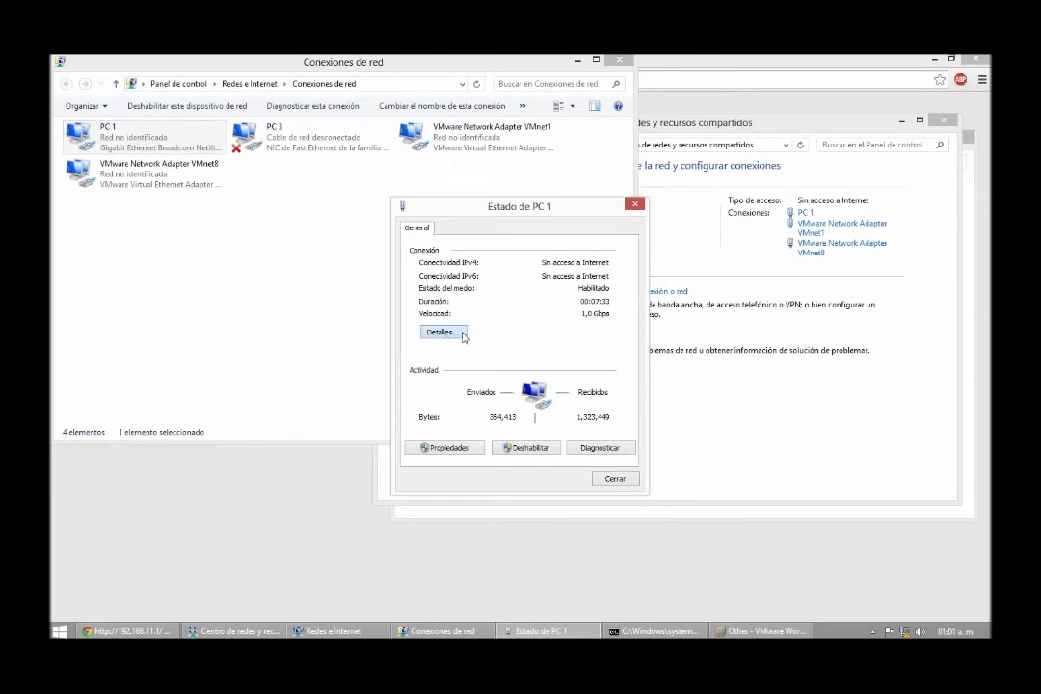
click(461, 332)
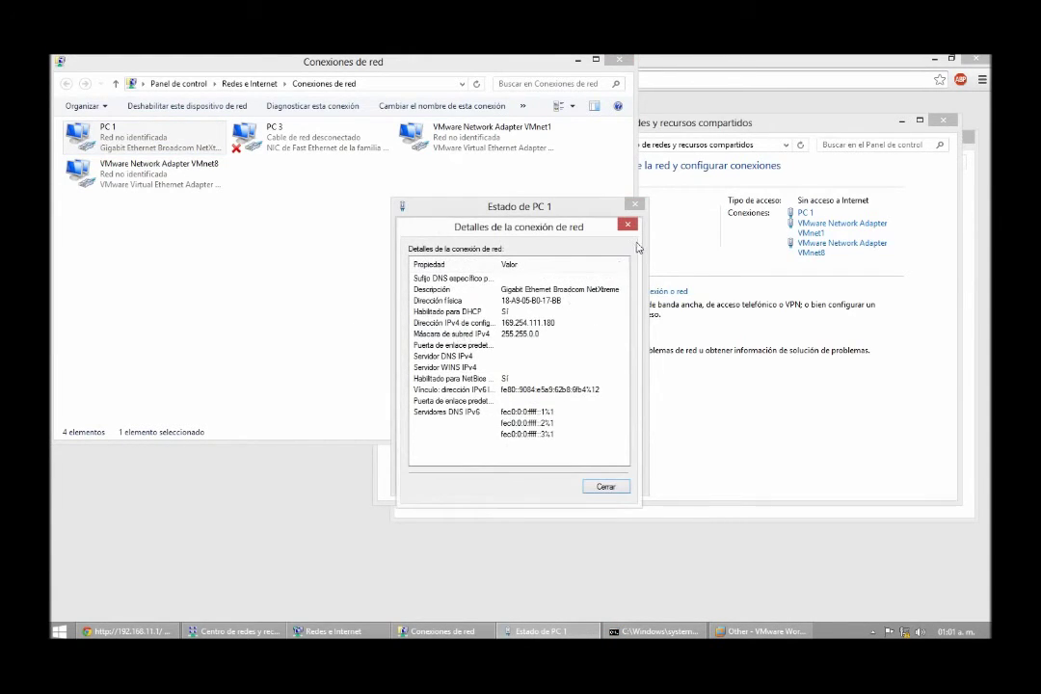
key(Escape)
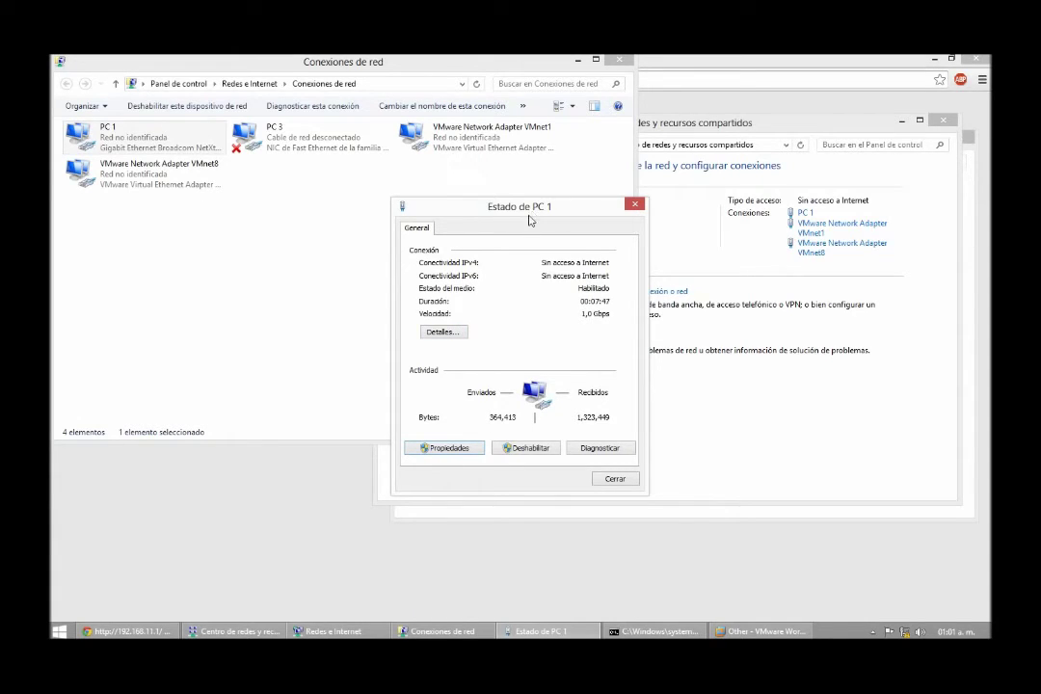
Set PC 1's IPv4 to static 192.168.11.2, mask 255.255.255.0, gateway 192.168.11.1.
click(455, 449)
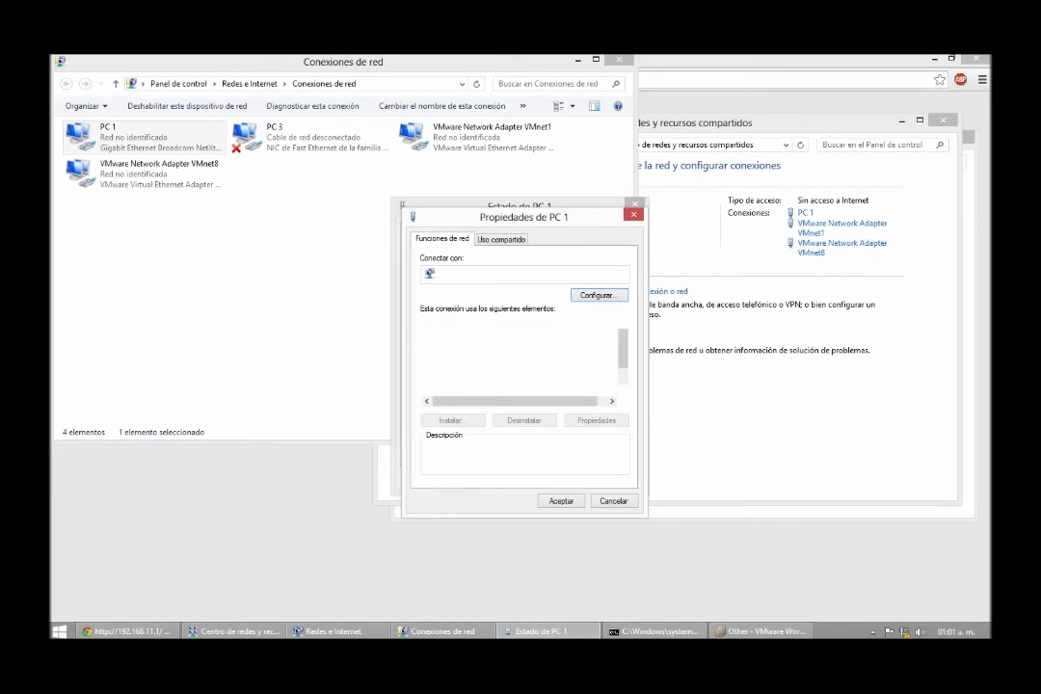
scroll(521, 357, down, 1)
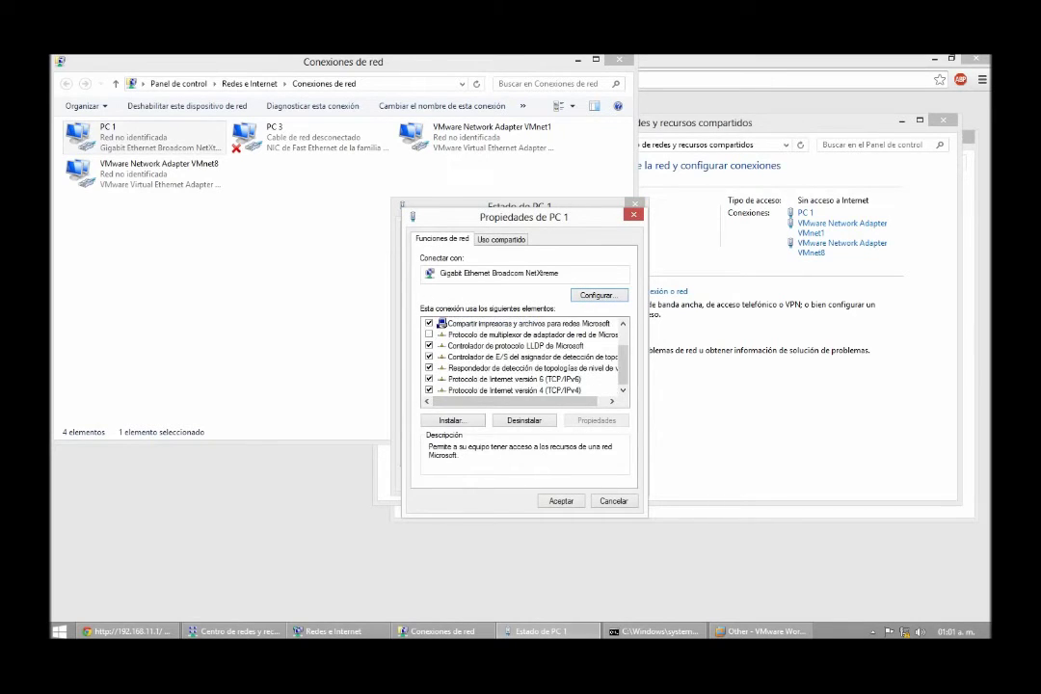
click(514, 390)
click(597, 420)
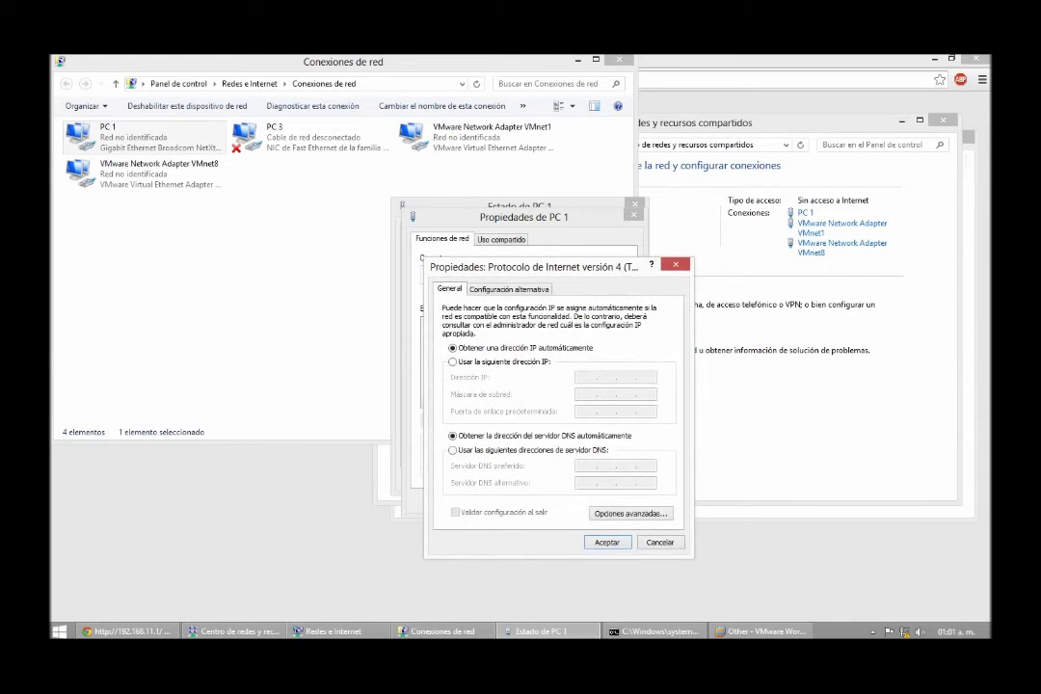
click(453, 361)
text(192 . 168 . )
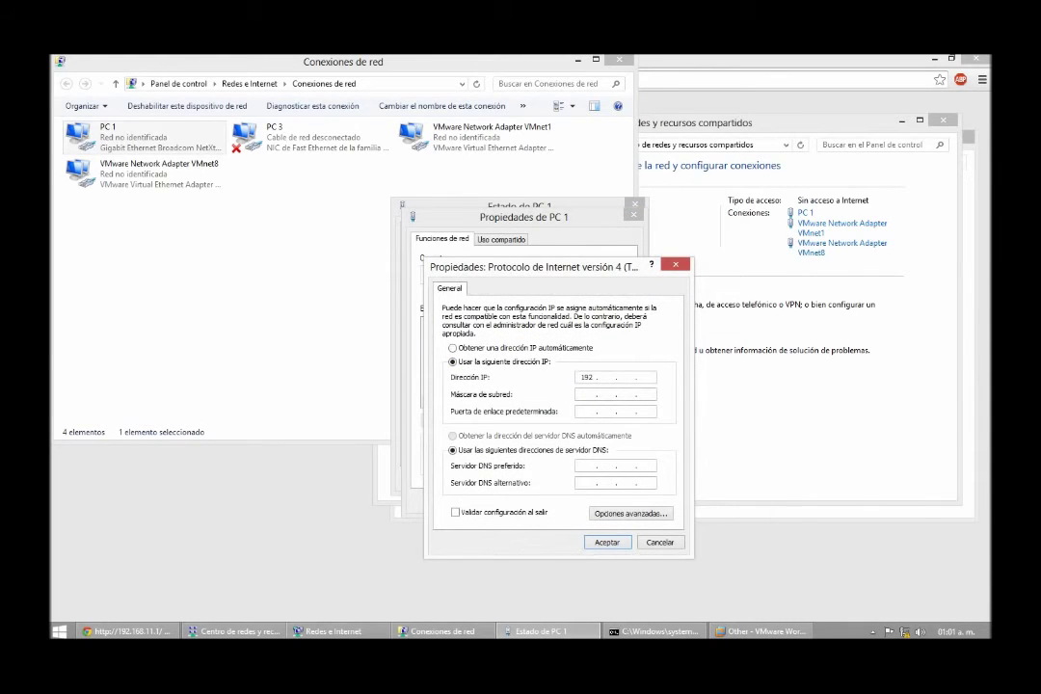
text(11 . 2)
key(Tab)
key(Tab)
text(192 . 168 . 11 . 1)
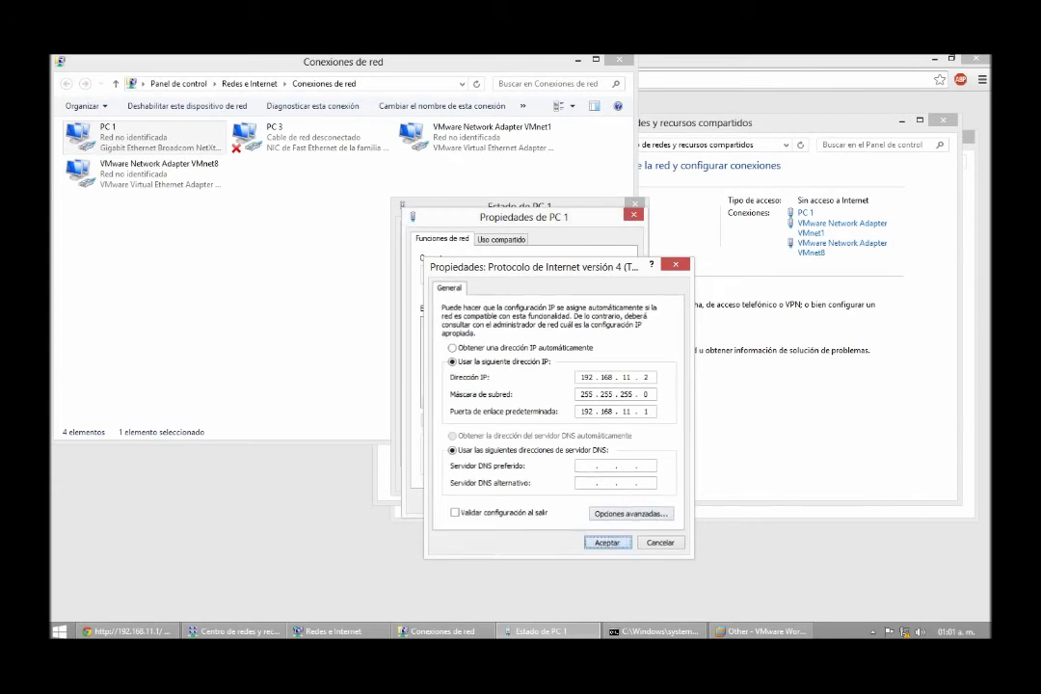
click(607, 541)
Close the adapter properties and network connections windows and return to Chrome.
click(560, 500)
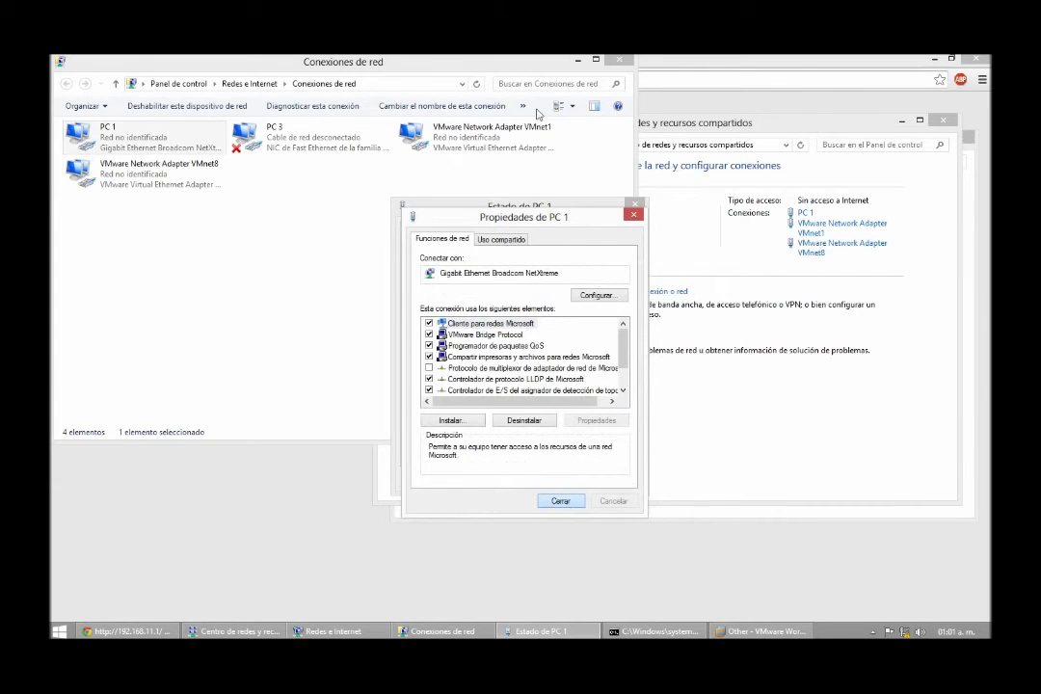
click(622, 63)
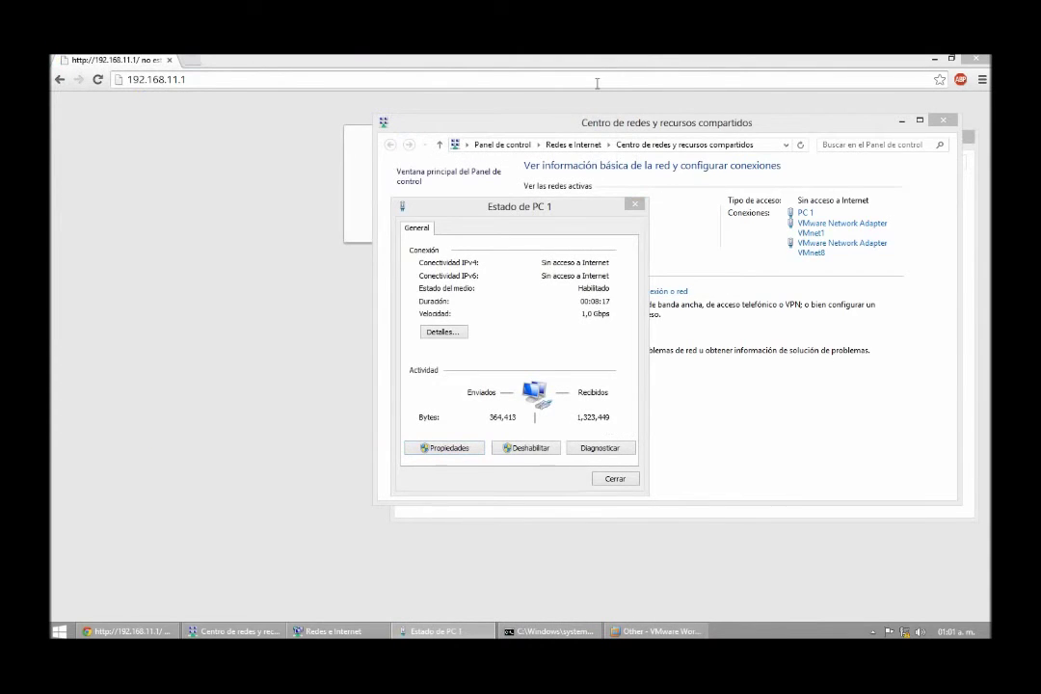
click(598, 83)
click(434, 632)
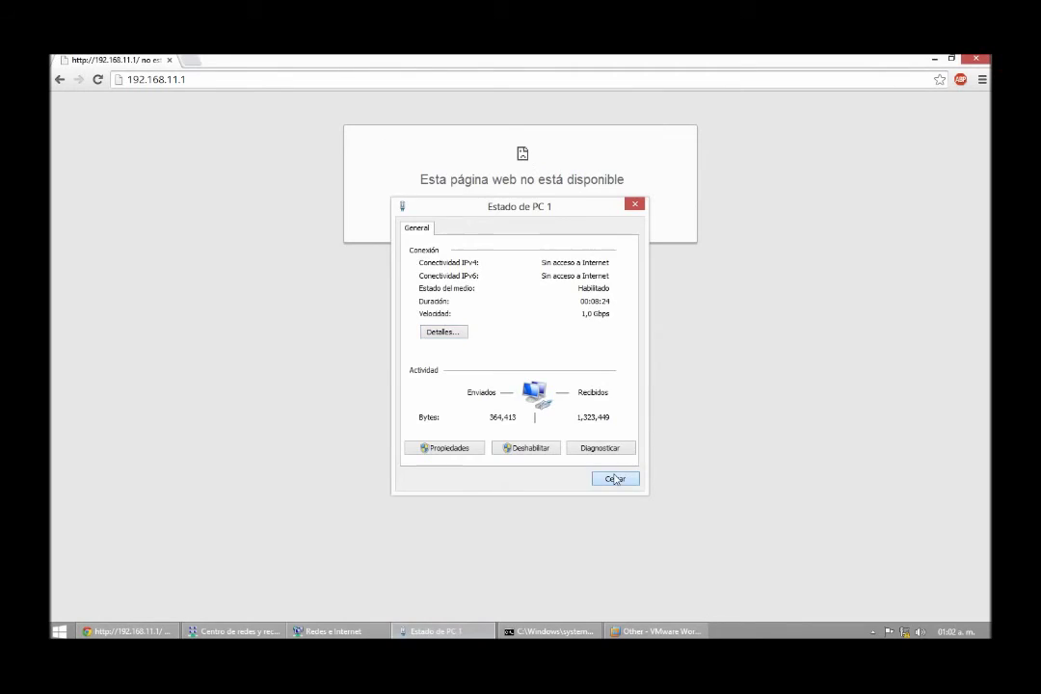
click(615, 479)
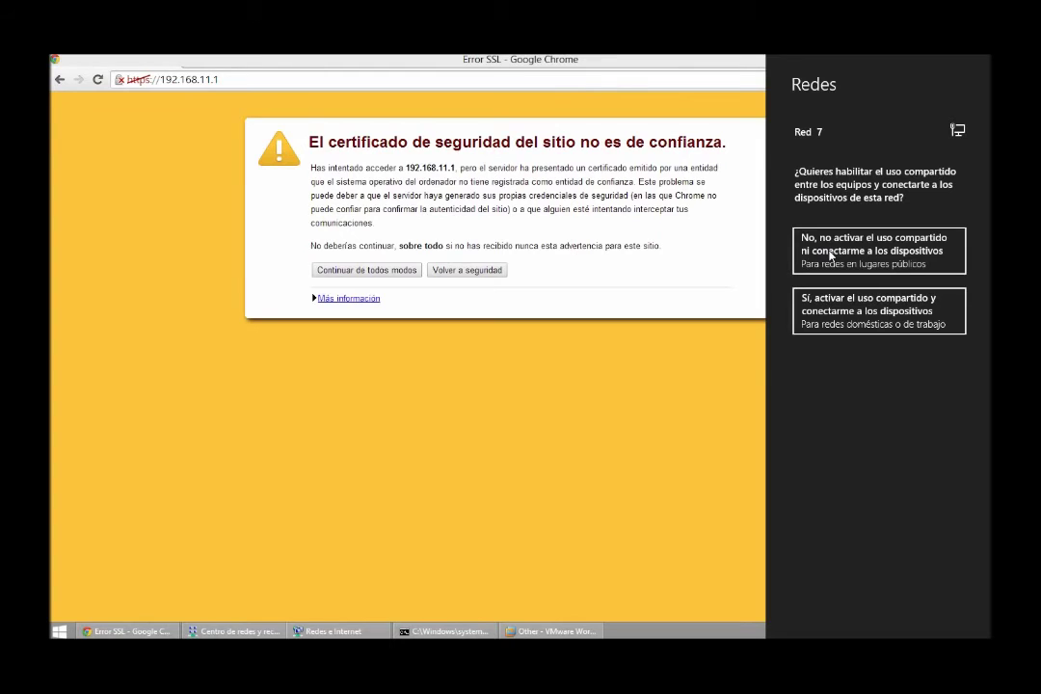
click(828, 252)
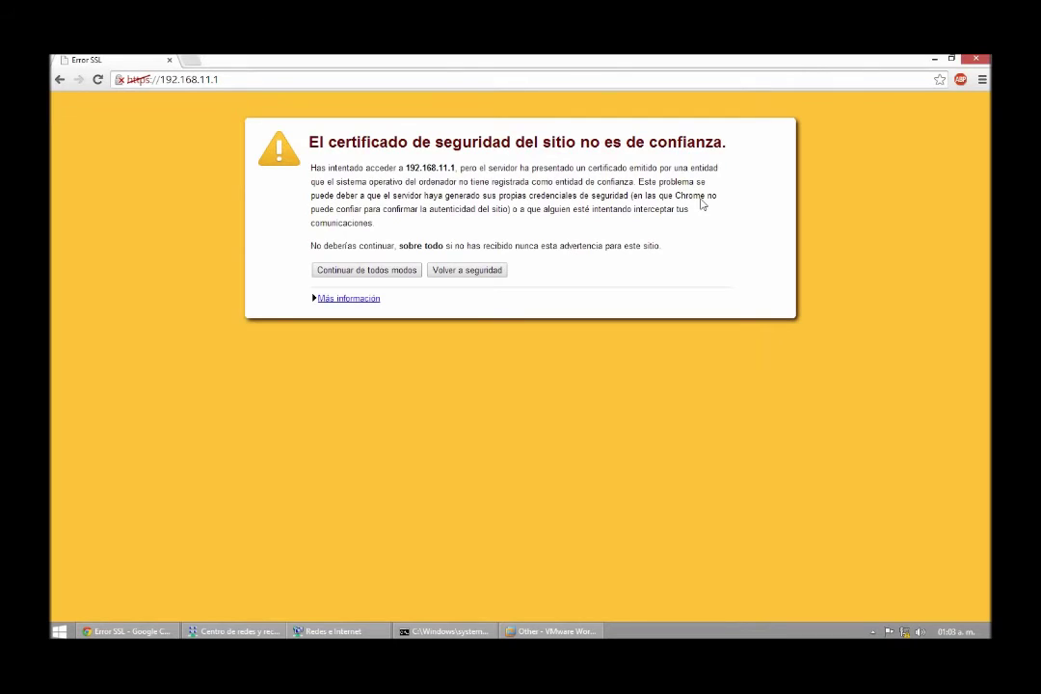
click(357, 269)
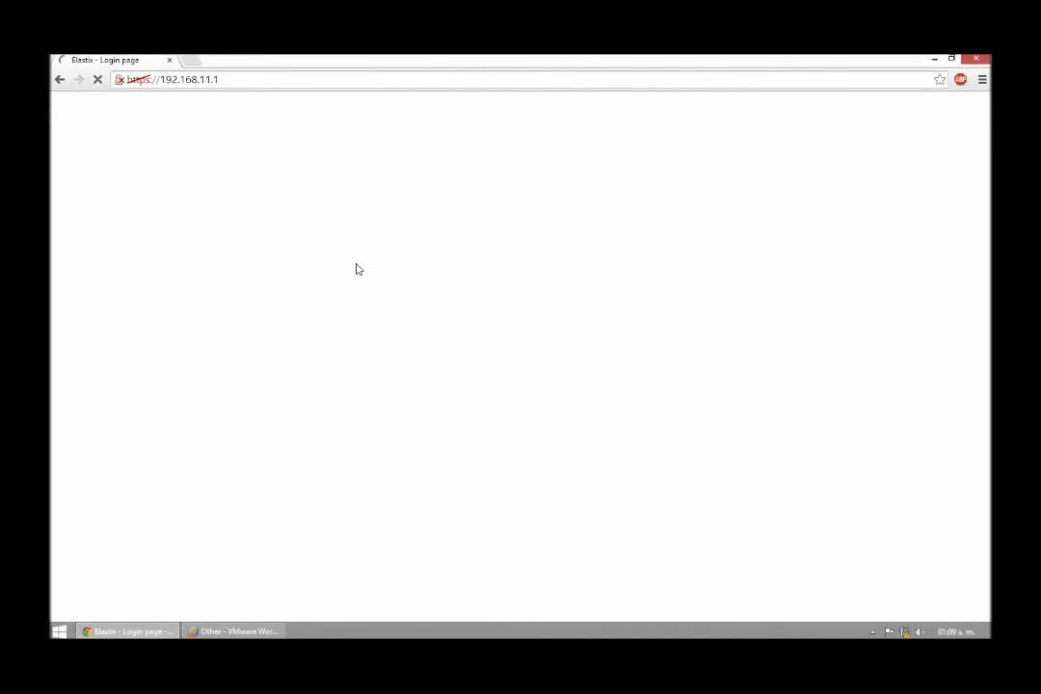
Log in to Elastix as admin by entering the administrator password.
key(Tab)
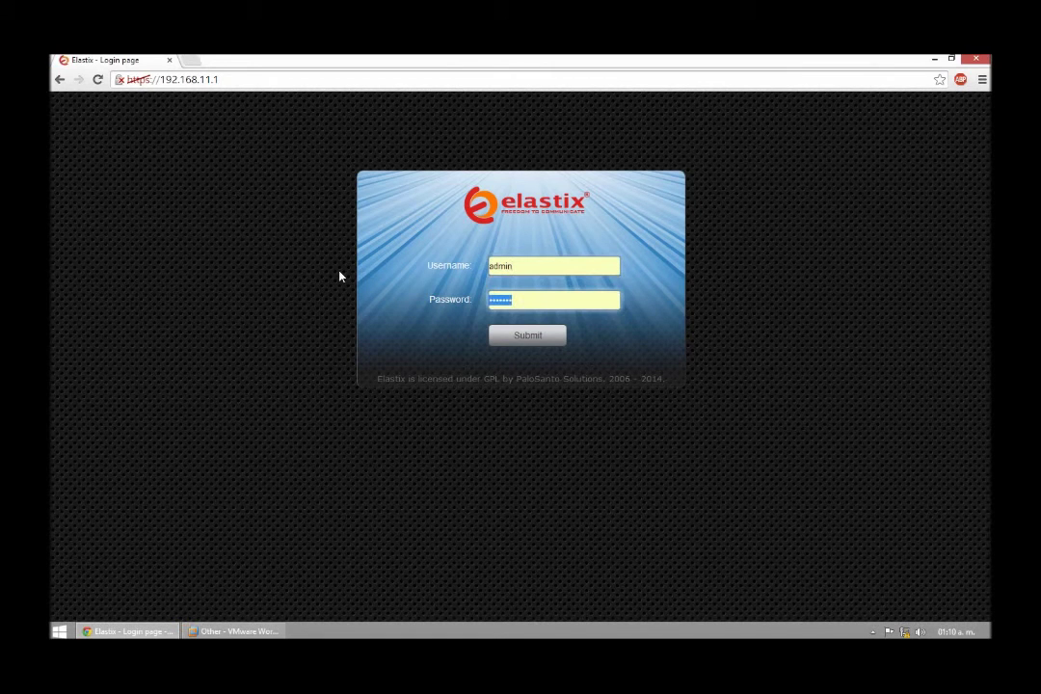
key(BackSpace)
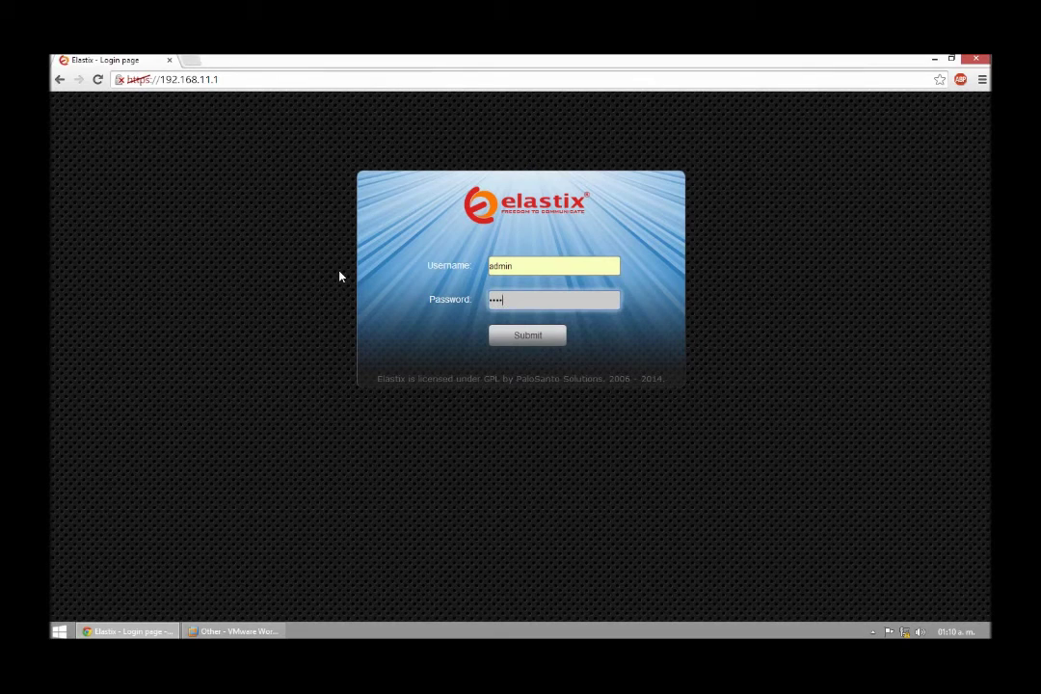
key(ctrl+a)
key(Return)
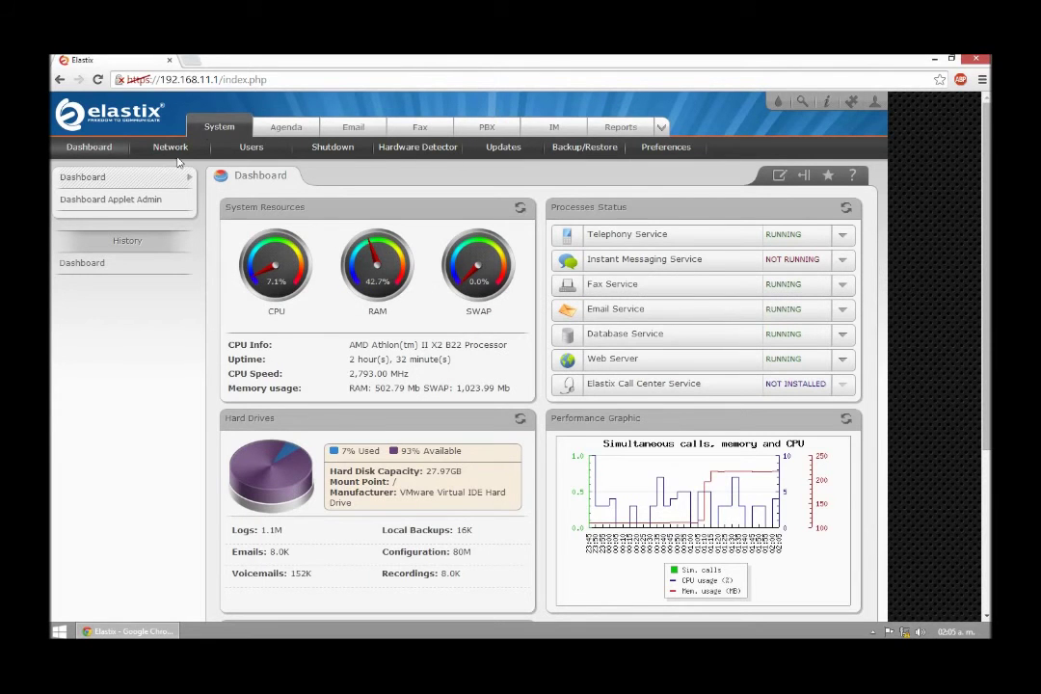
Open the DHCP Server settings and enter starting address 192.168.11.99.
click(169, 150)
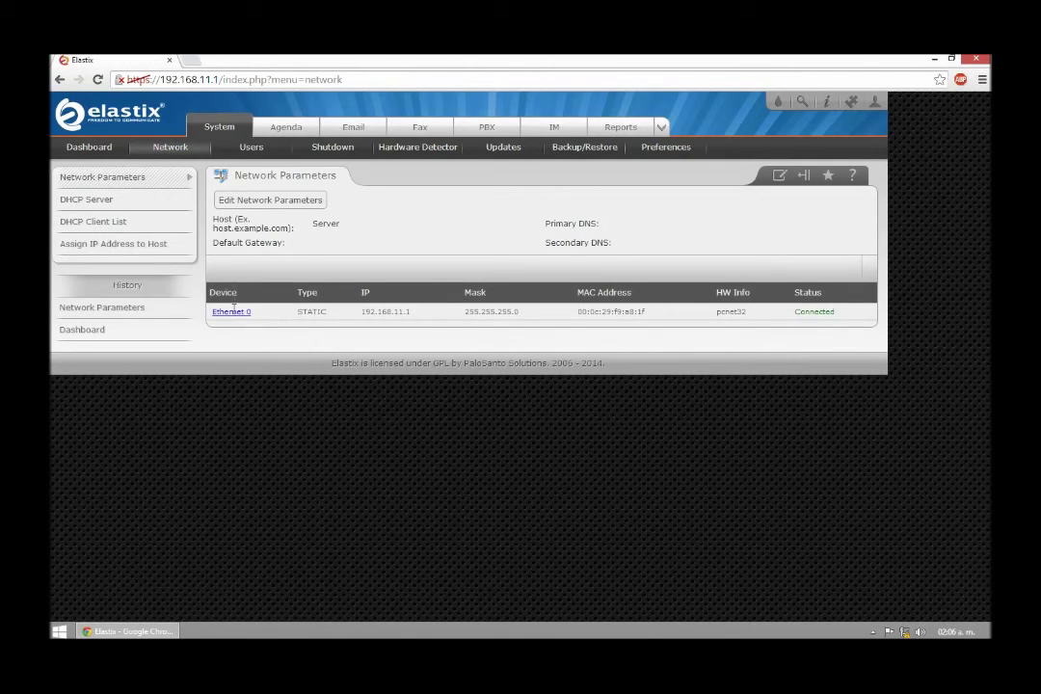
click(232, 314)
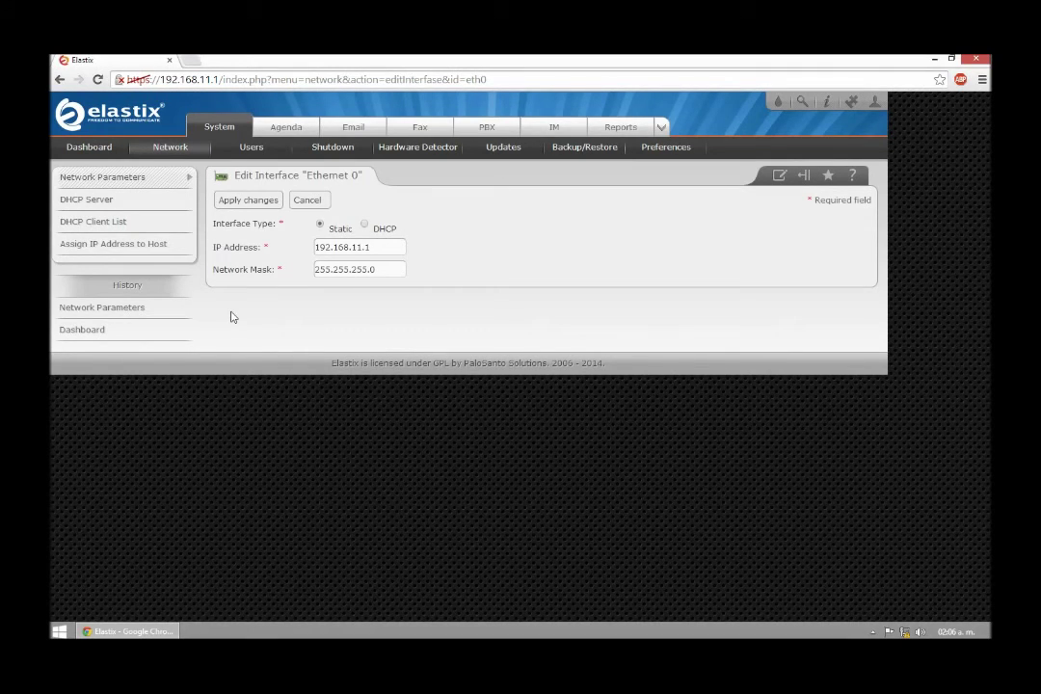
click(93, 201)
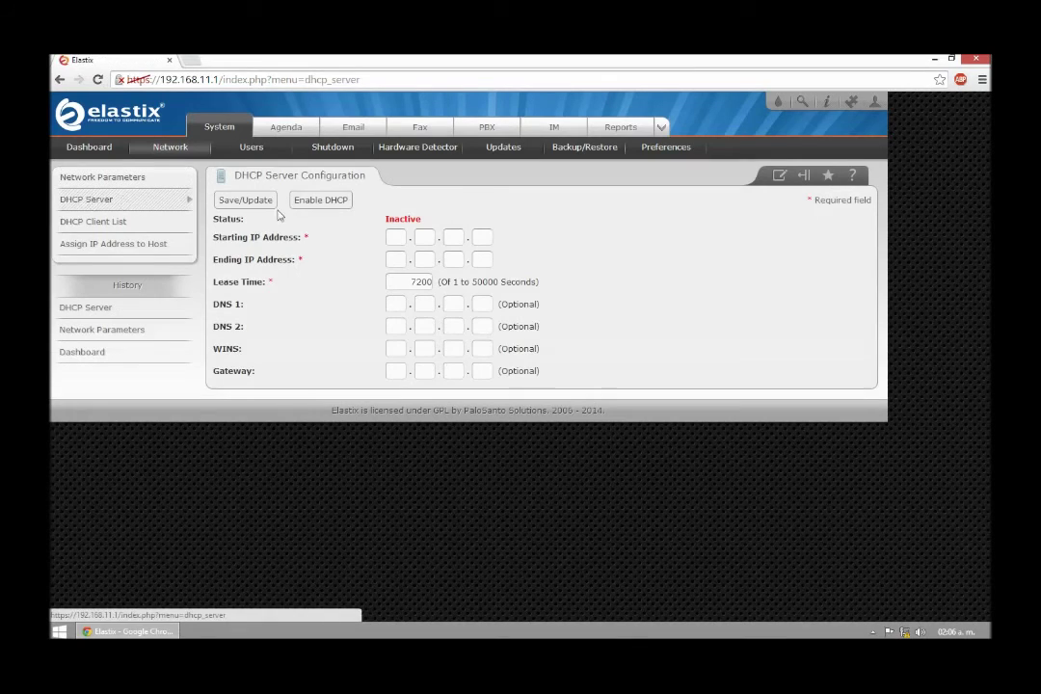
click(393, 237)
text(192)
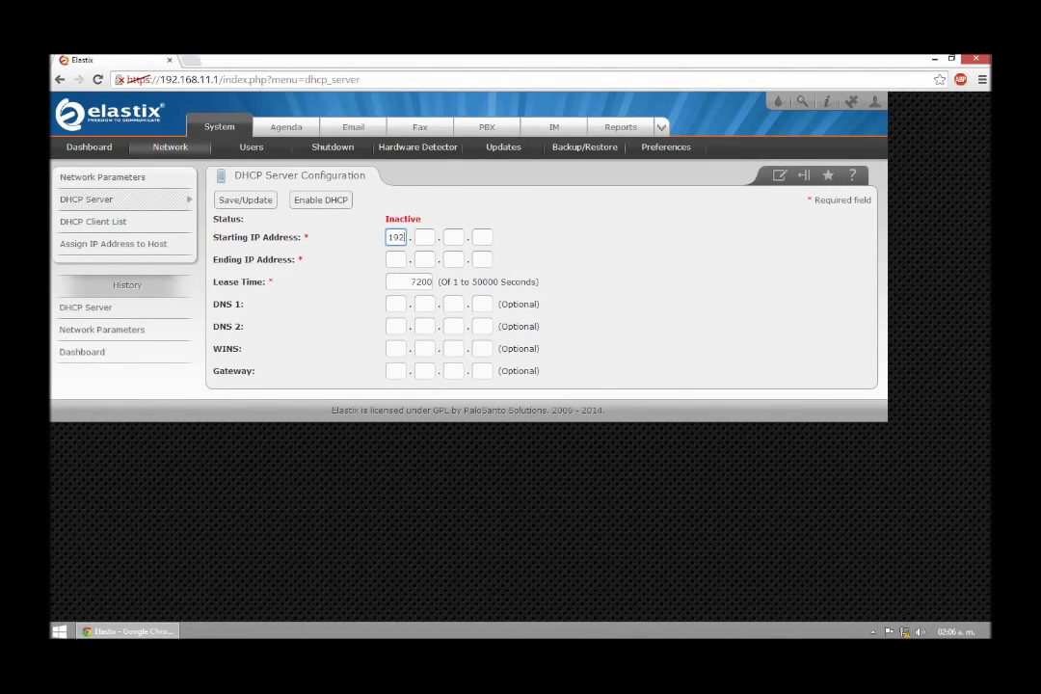
key(Tab)
text(168)
key(Tab)
text(11)
key(Tab)
text(1.)
text(99)
Enter 192.168.11.199 as the DHCP ending address.
click(395, 259)
text(192.168)
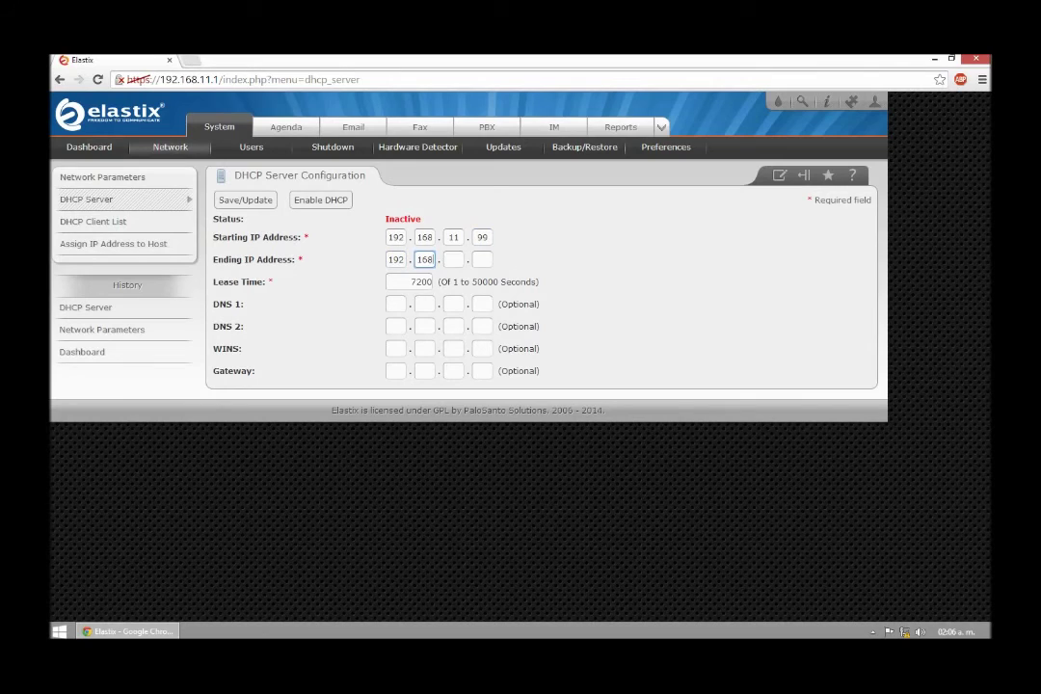
text(.11)
key(period)
text(199)
key(Tab)
key(Tab)
Set gateway 192.168.11.1, save the DHCP settings and enable the DHCP server.
click(396, 371)
text(192)
key(period)
text(168)
key(period)
text(11)
key(period)
text(1)
click(254, 206)
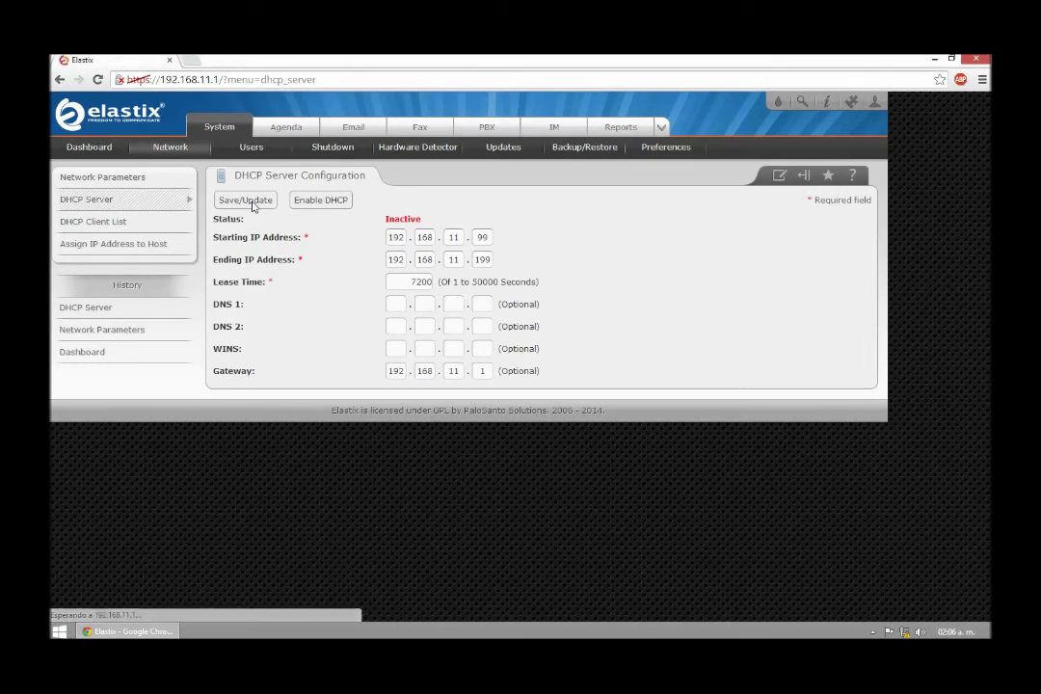
click(328, 200)
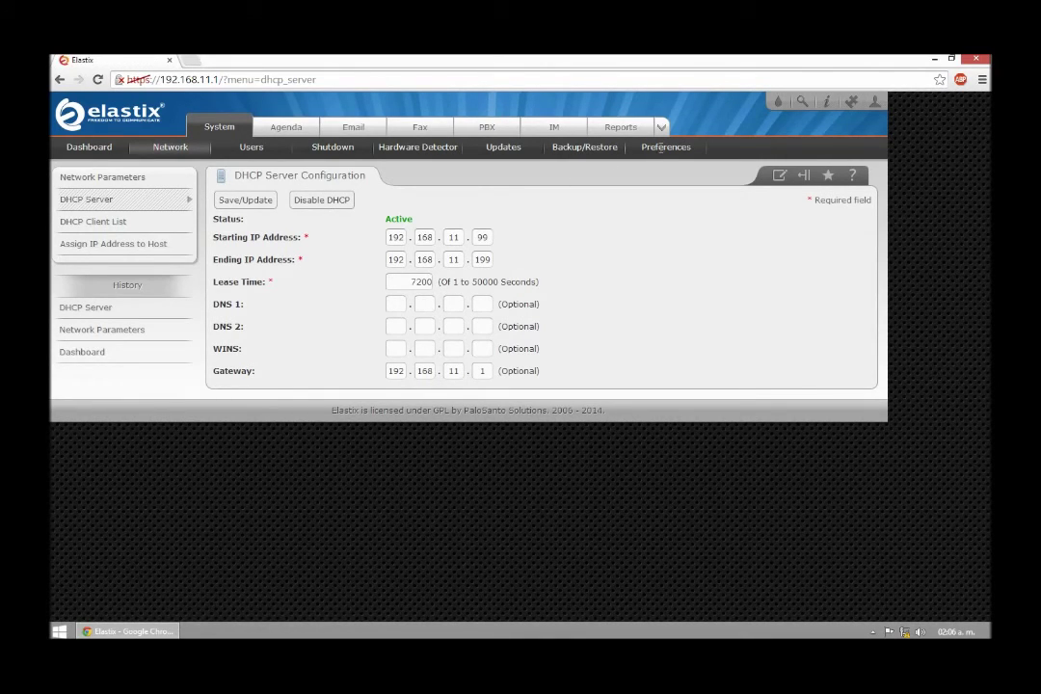
Set the Elastix interface language to Español, save, and return to the Dashboard.
click(663, 150)
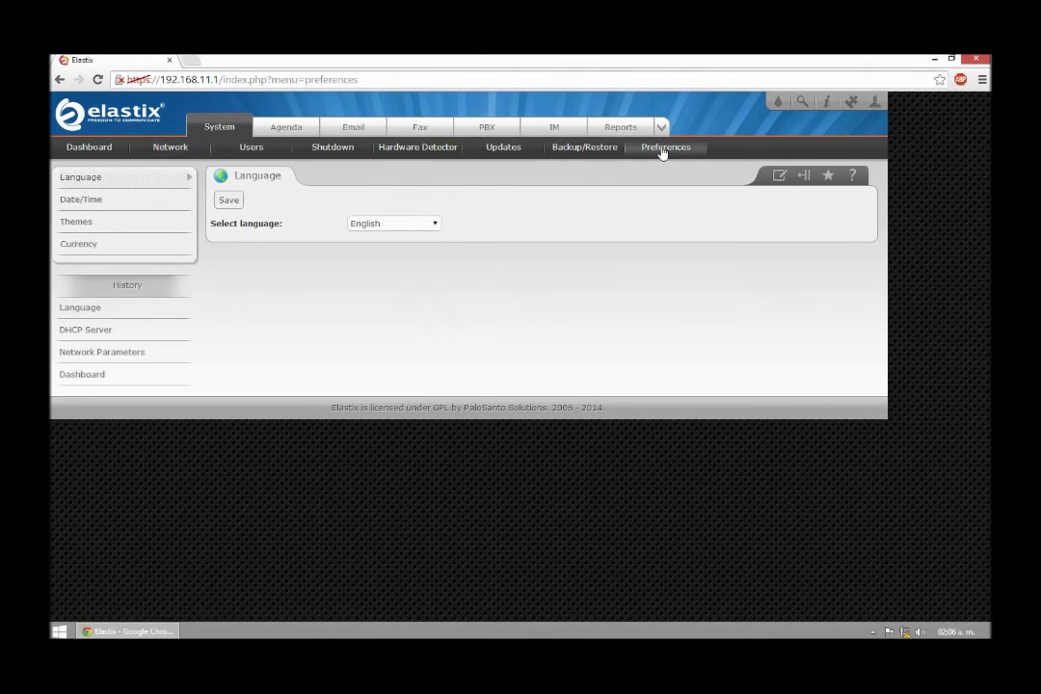
click(407, 226)
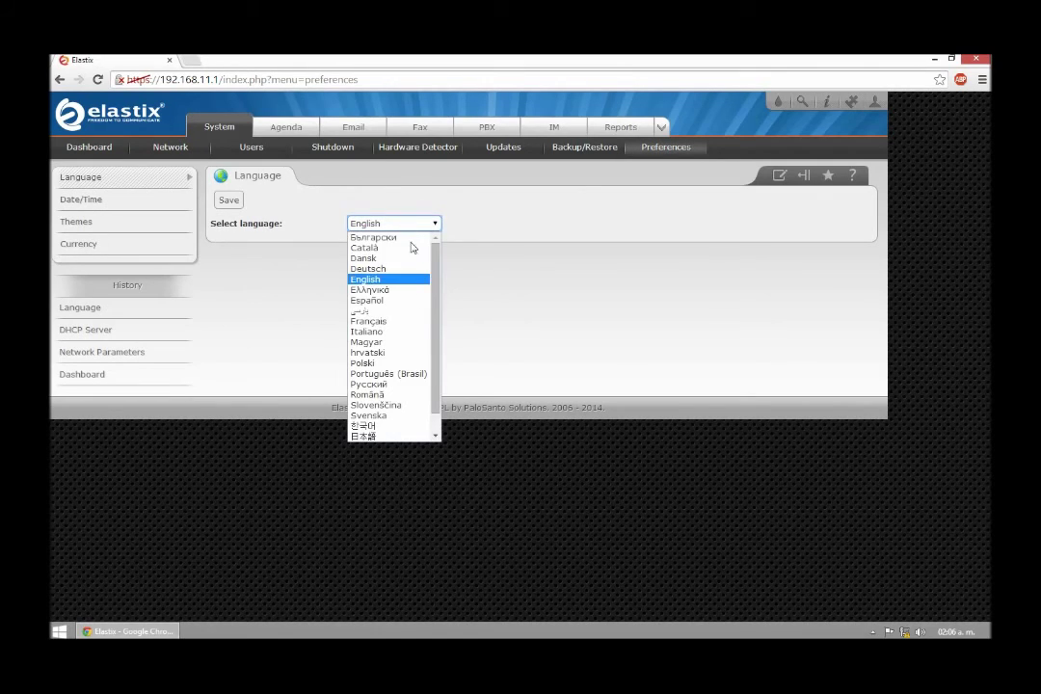
scroll(435, 322, down, 1)
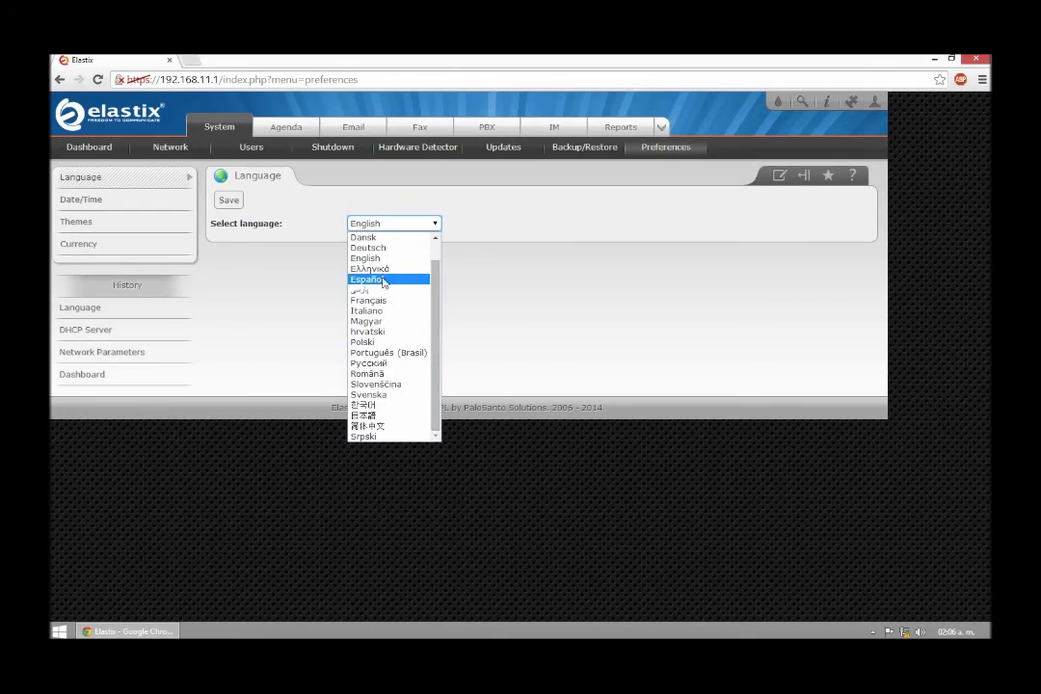
click(381, 279)
click(223, 202)
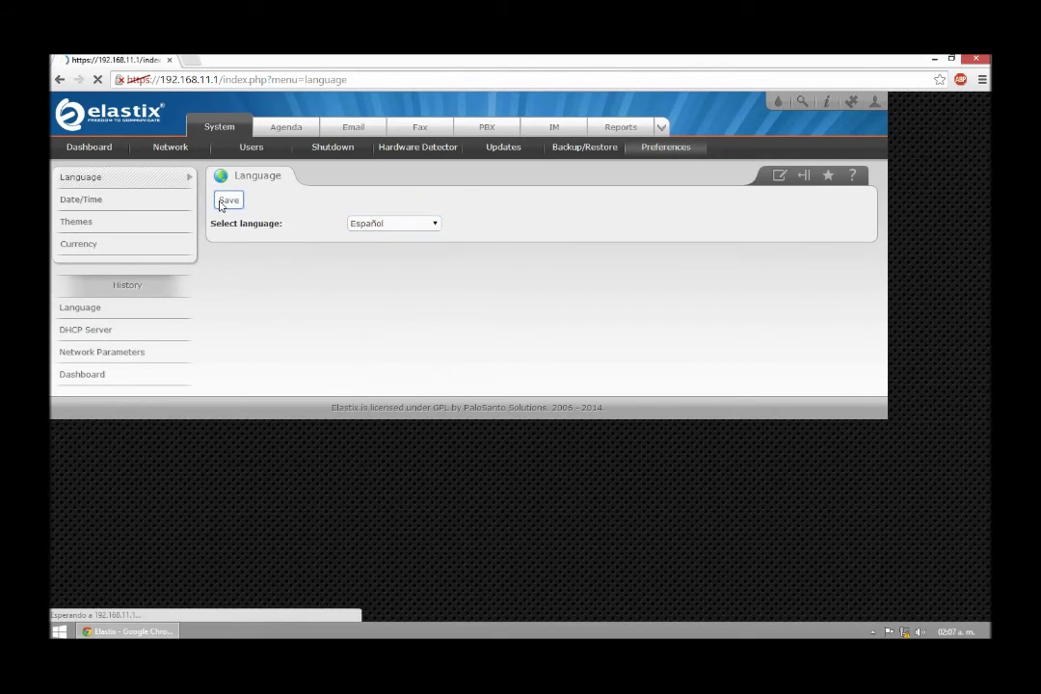
click(96, 149)
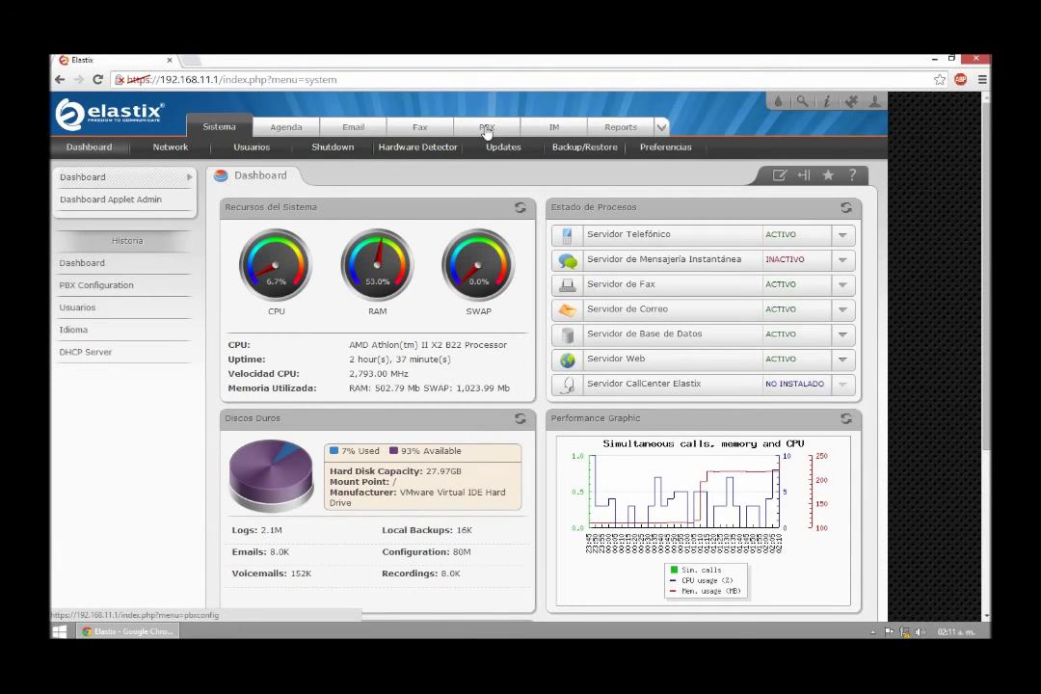
Add a Generic SIP extension 252 with display name 'Sala A' and CID alias 7252.
click(487, 129)
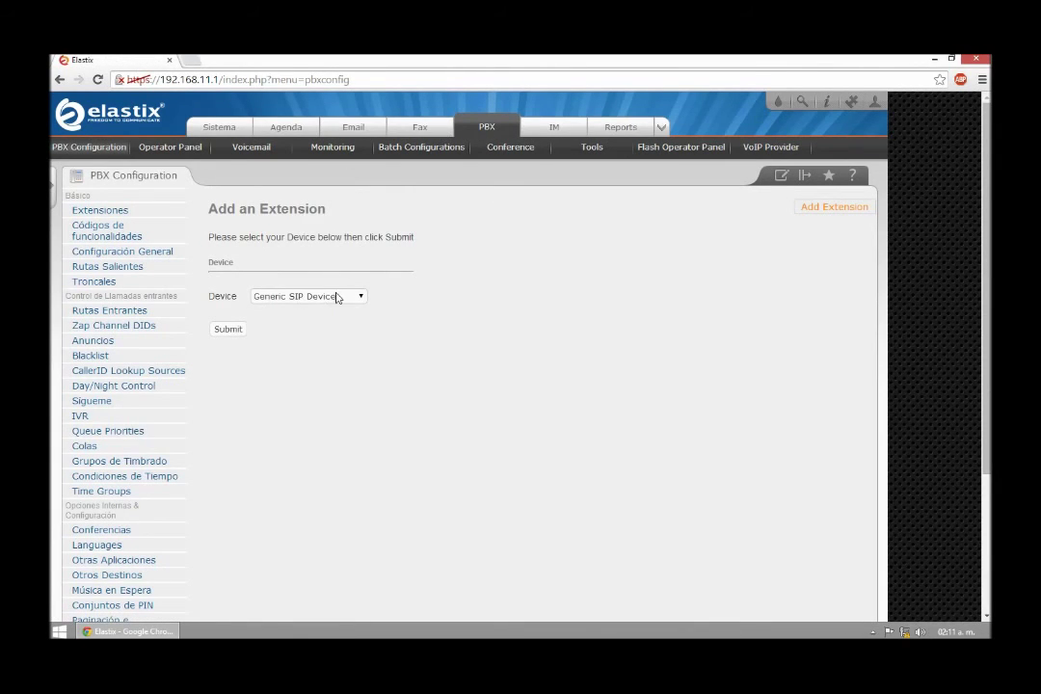
click(229, 330)
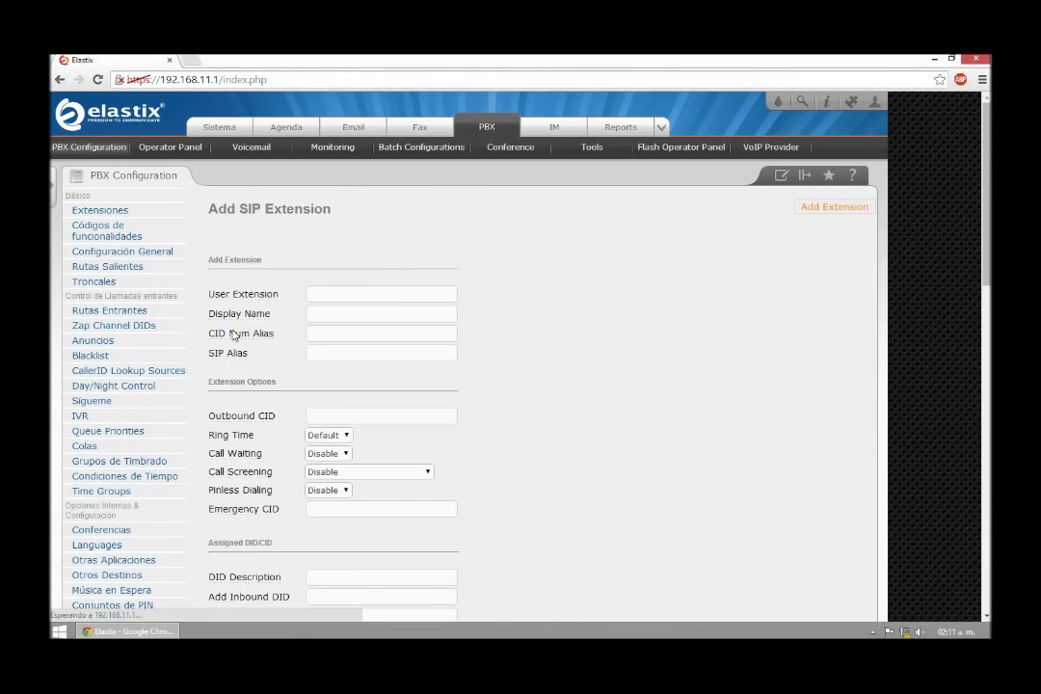
click(325, 295)
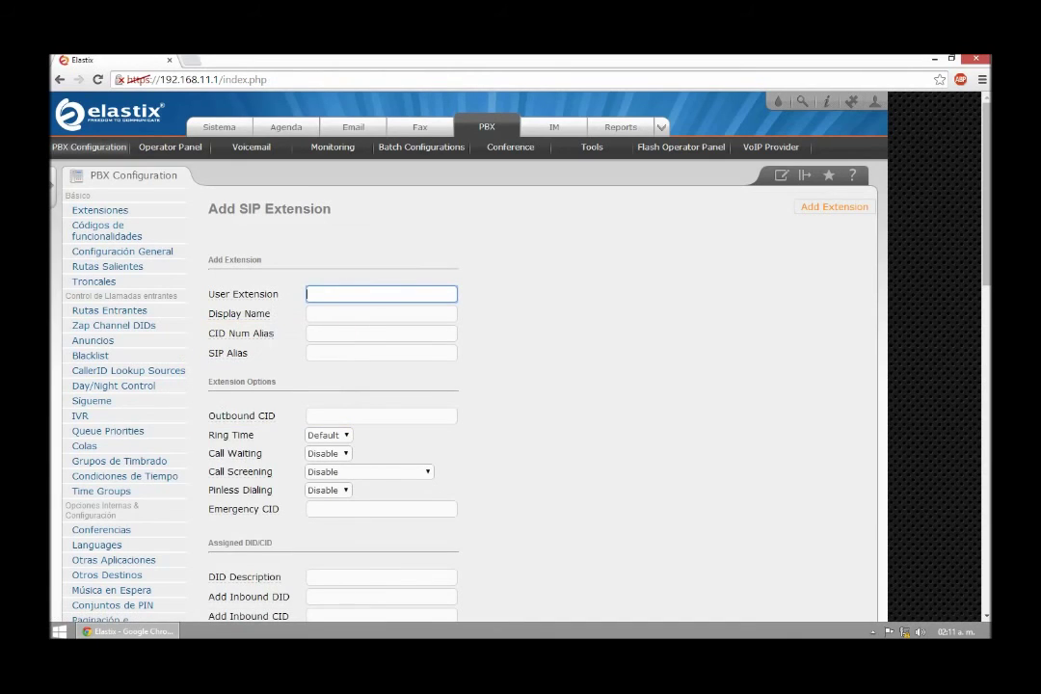
text(252)
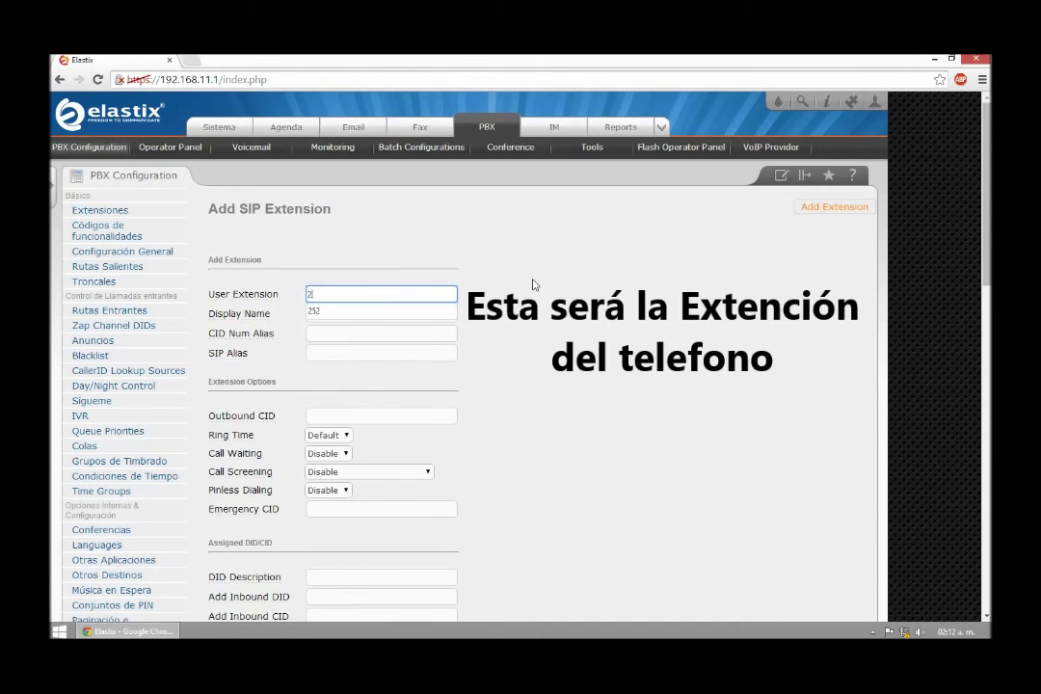
click(325, 310)
key(BackSpace)
key(BackSpace)
key(BackSpace)
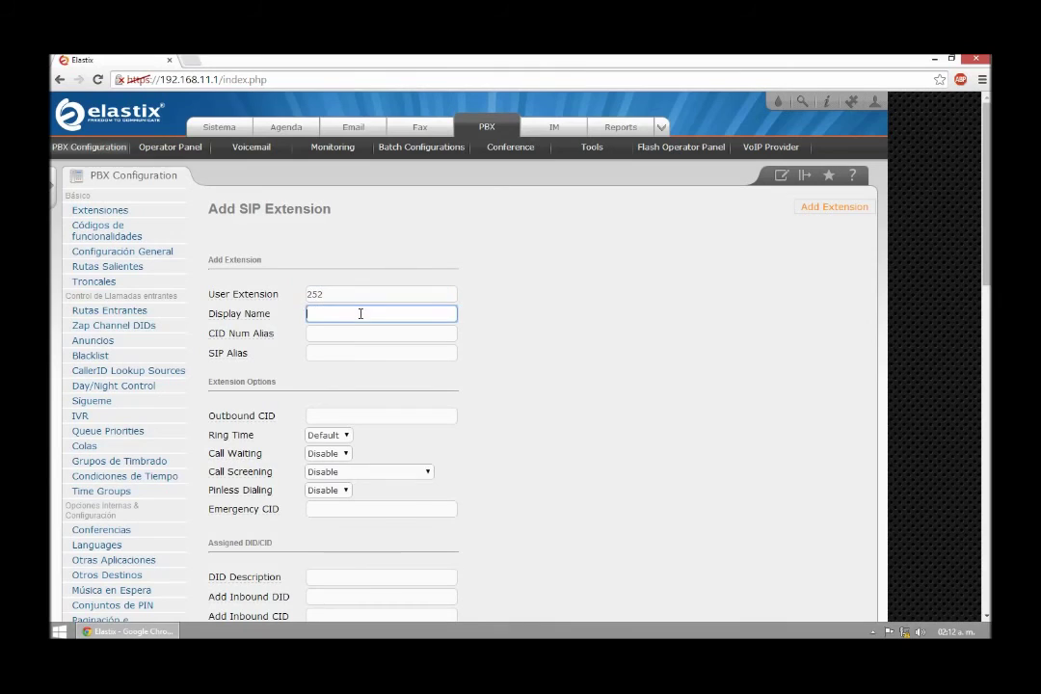
text(Sala)
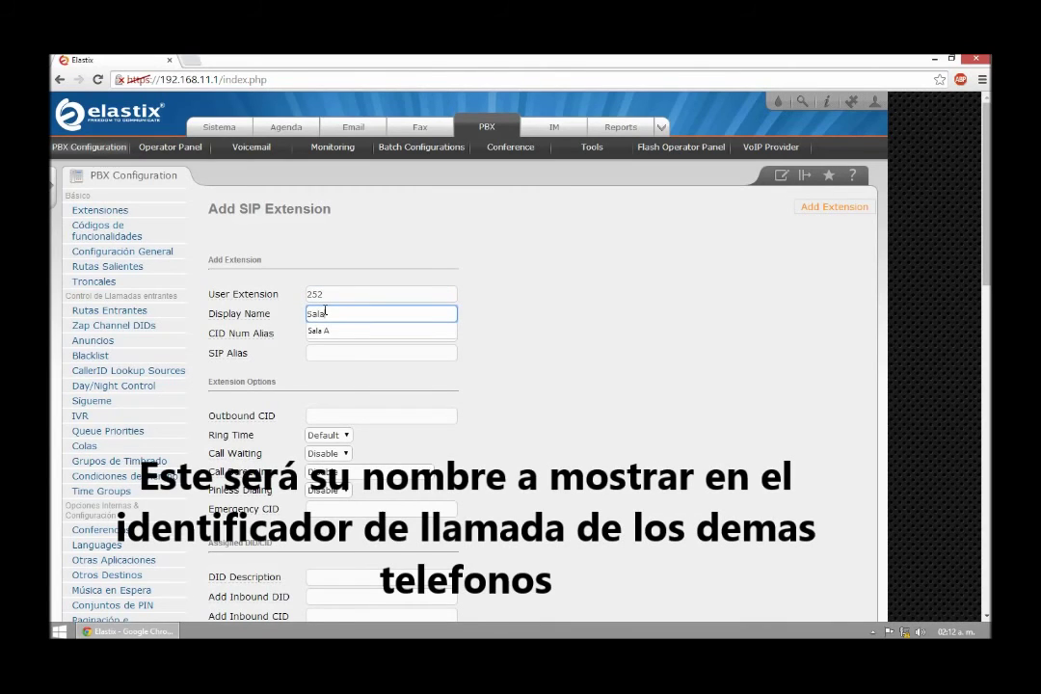
text( A)
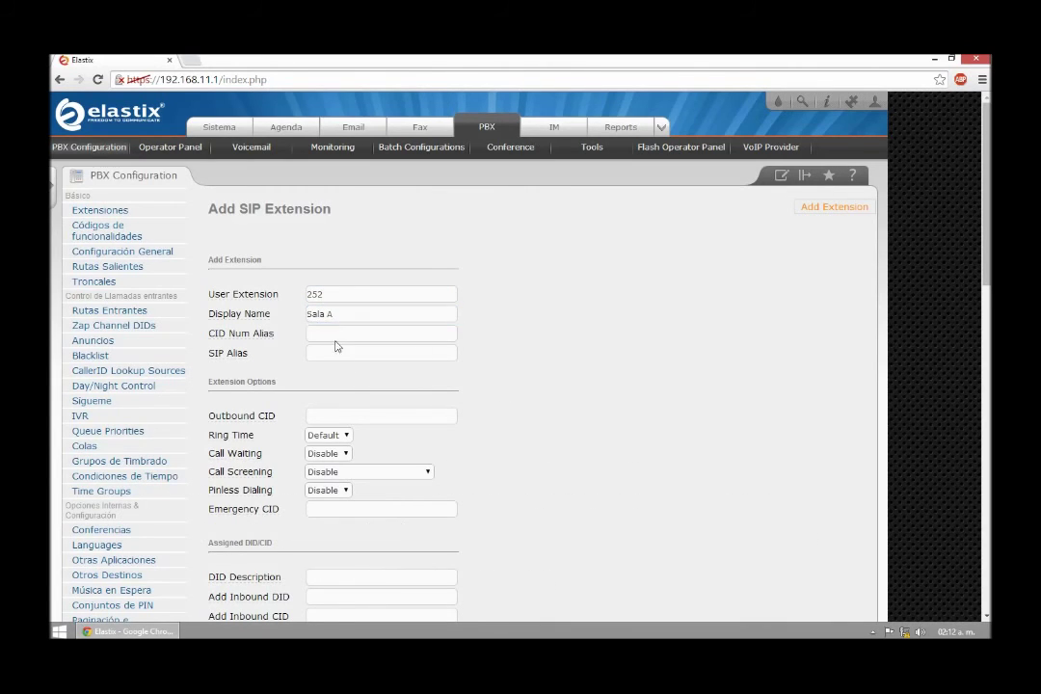
click(337, 332)
text(7252)
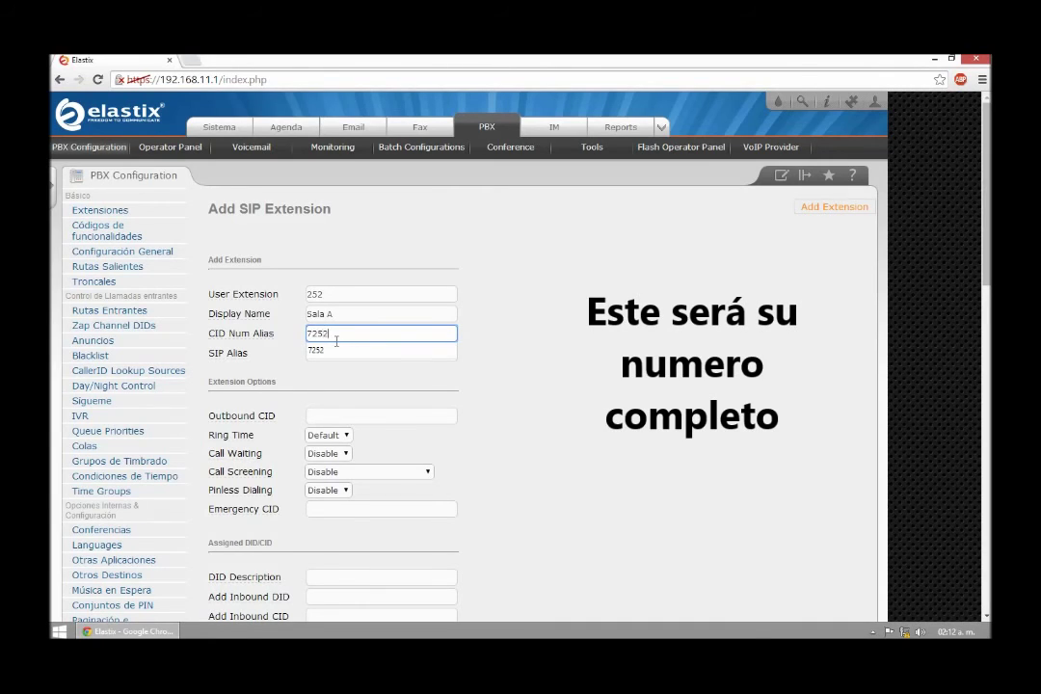
click(537, 305)
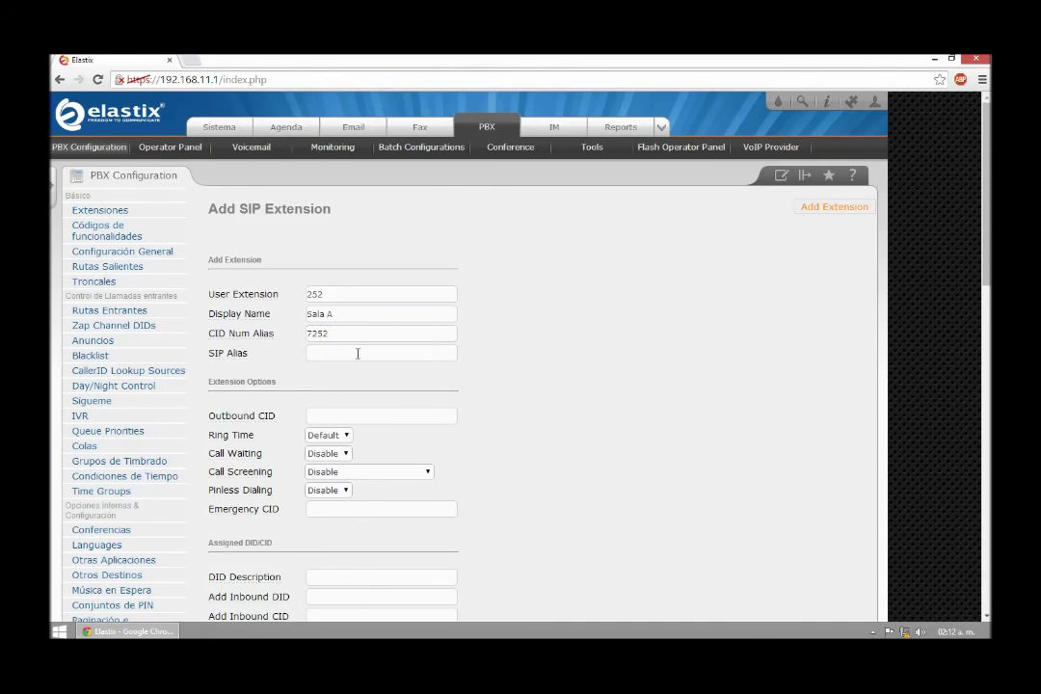
Enter the extension's connection secret and submit extension 252.
scroll(323, 371, down, 1)
scroll(328, 299, down, 1)
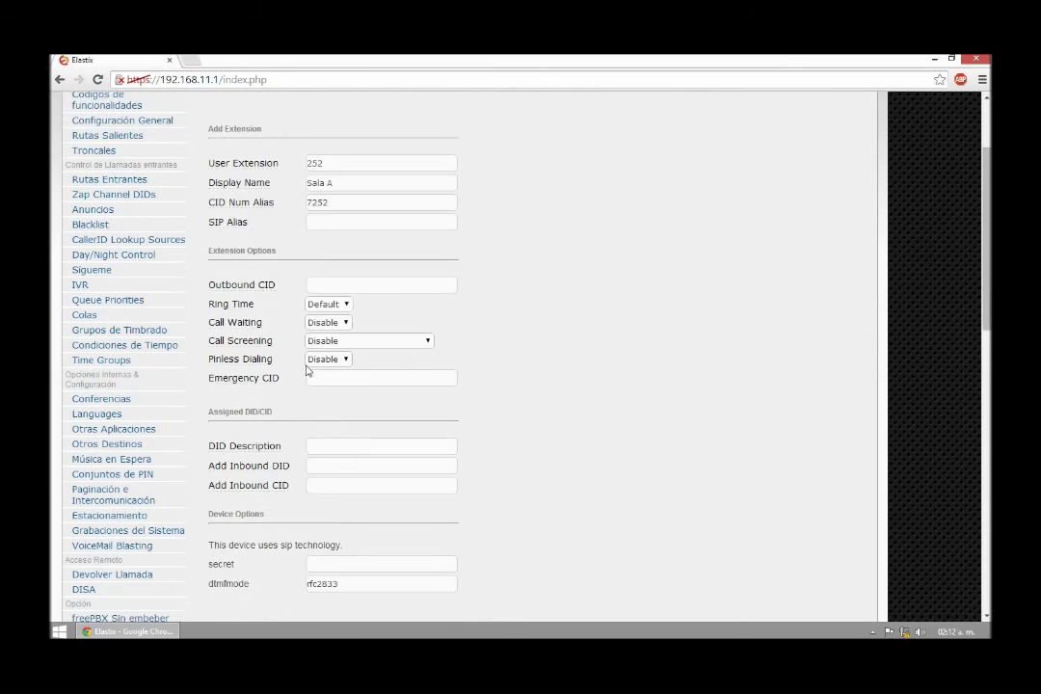
scroll(331, 289, down, 1)
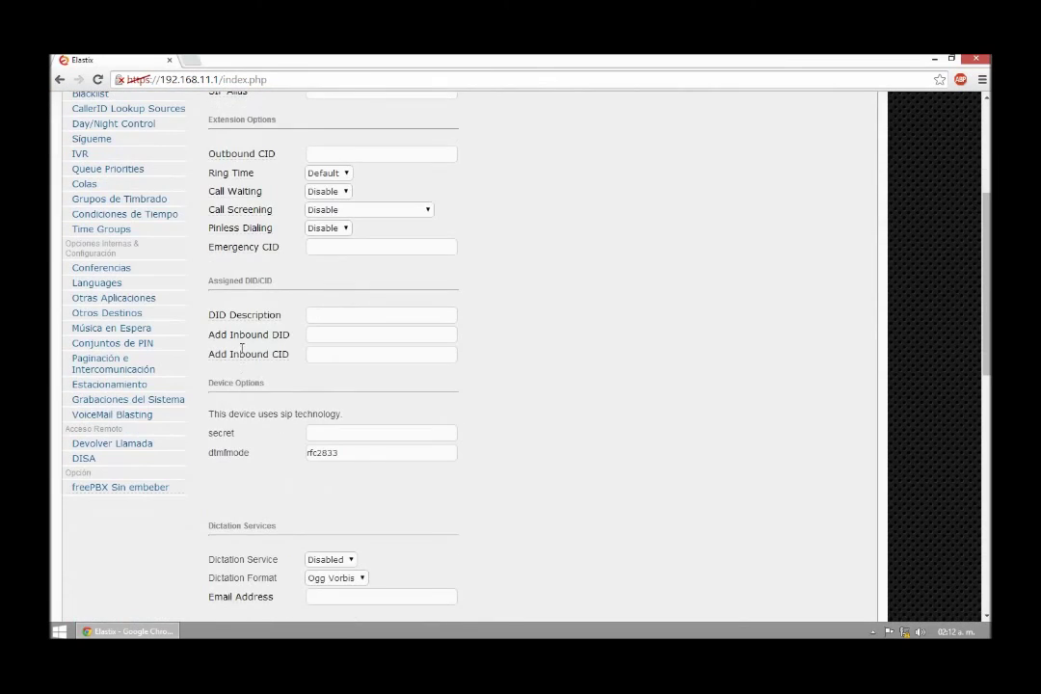
scroll(514, 430, down, 1)
click(327, 304)
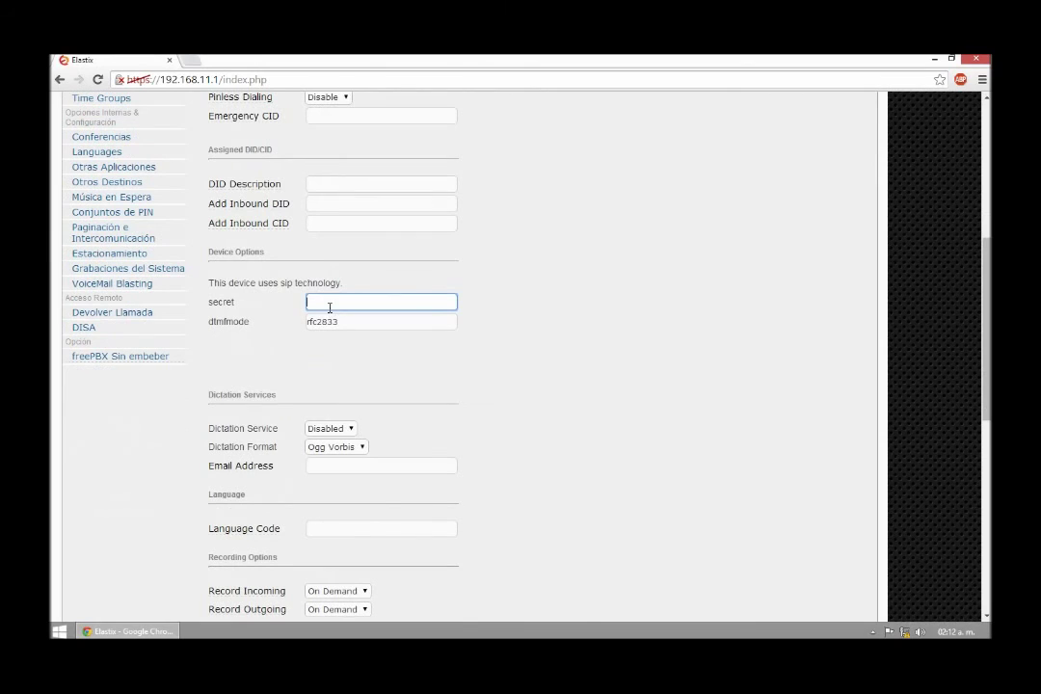
click(464, 269)
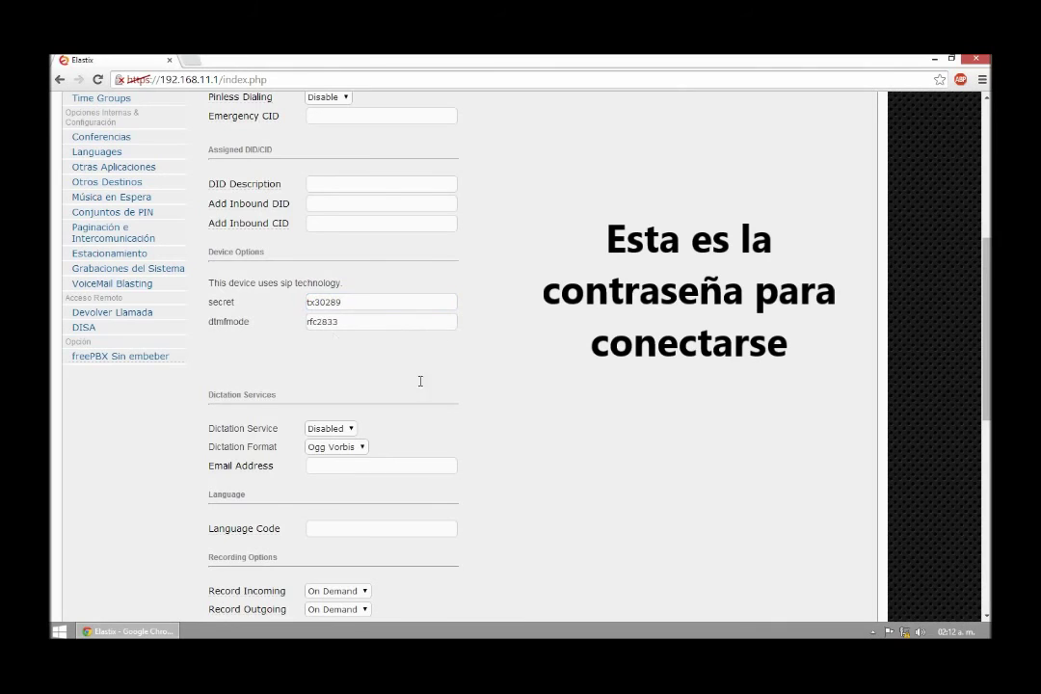
scroll(421, 387, down, 4)
scroll(395, 467, down, 3)
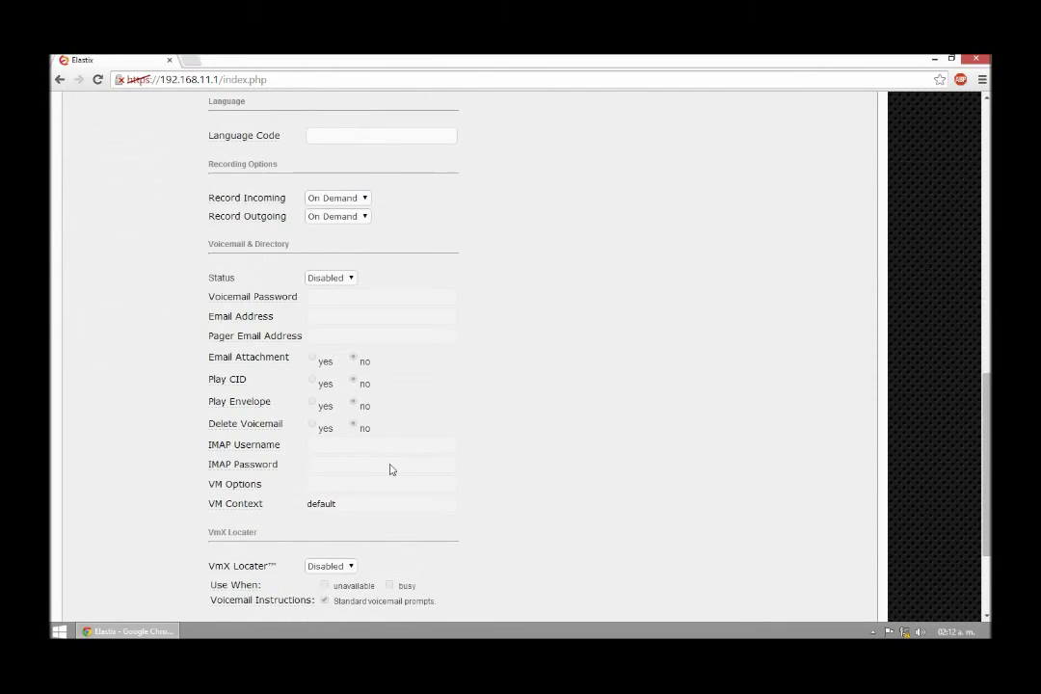
click(236, 557)
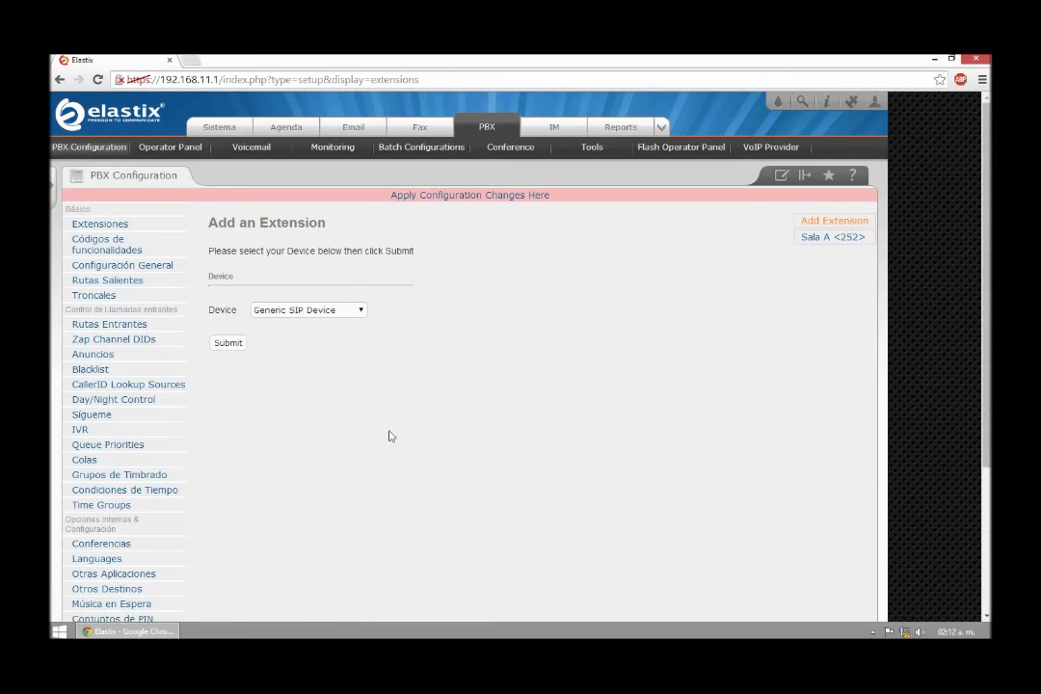
Apply the pending PBX changes and keep Generic SIP Device as the device type.
click(469, 196)
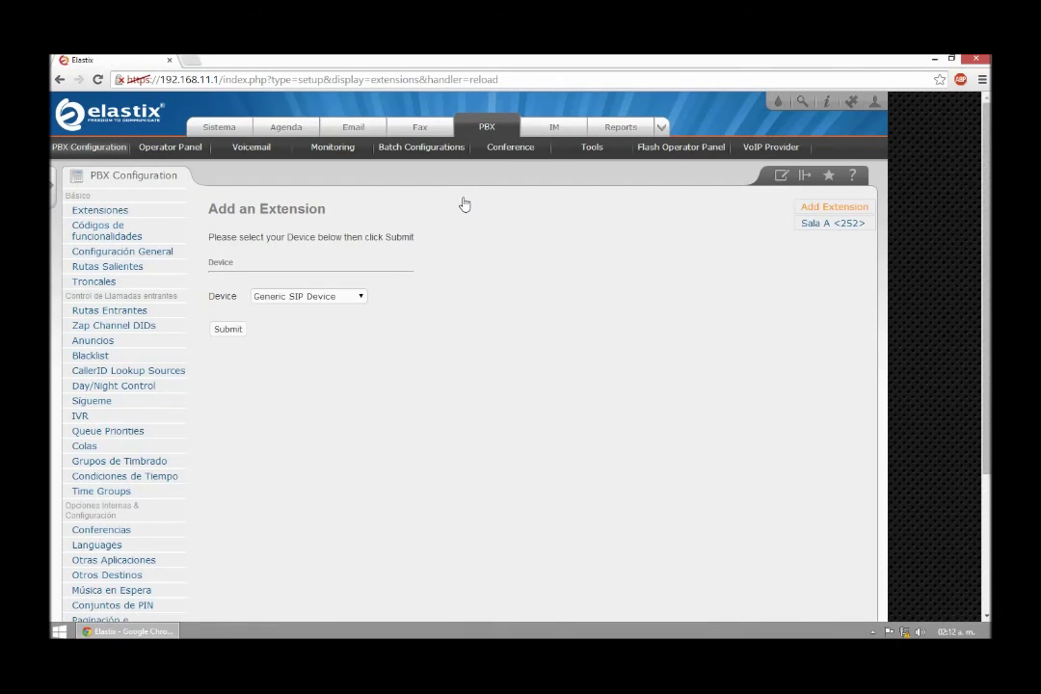
click(304, 299)
click(305, 309)
Add extension 482 with display name 'Sala B' and CID alias 72522.
click(224, 332)
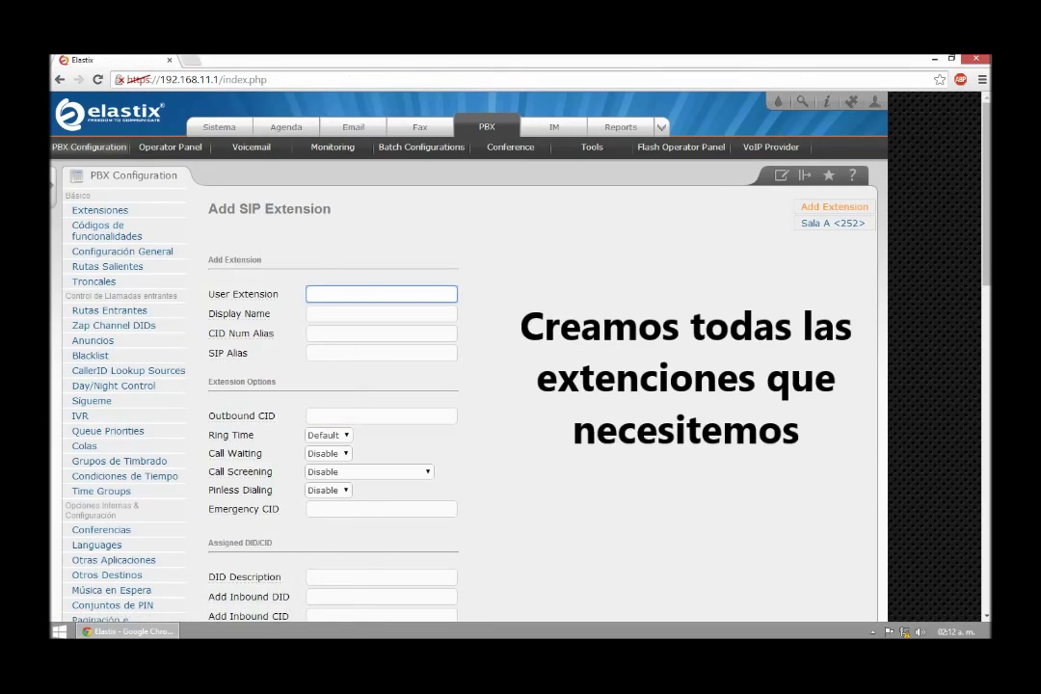
text(482)
click(322, 313)
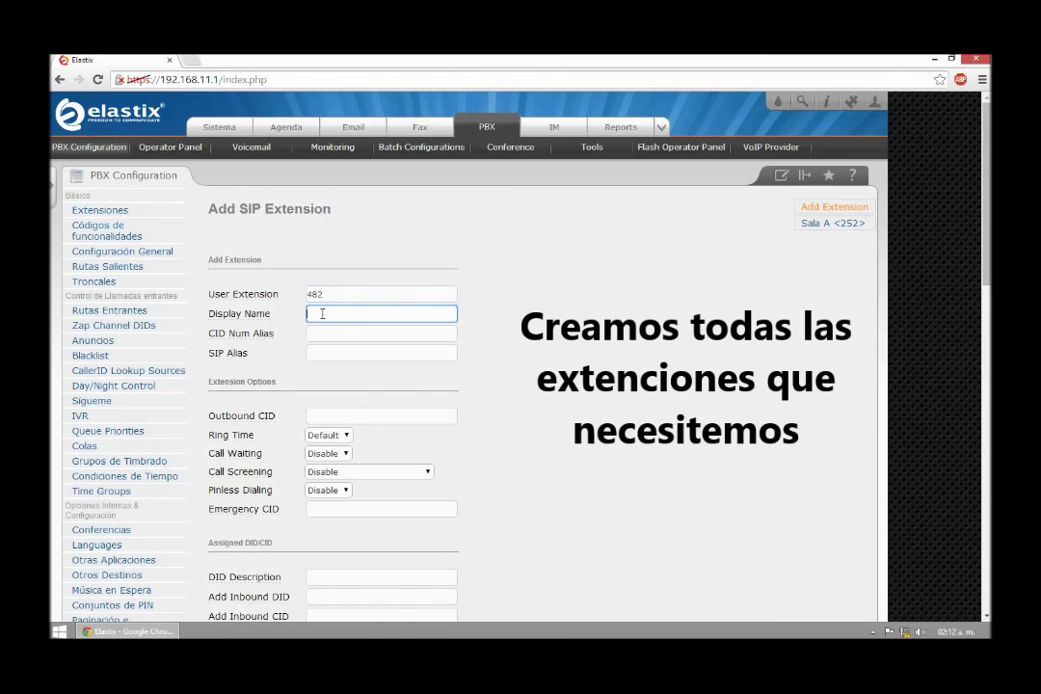
text(Sala)
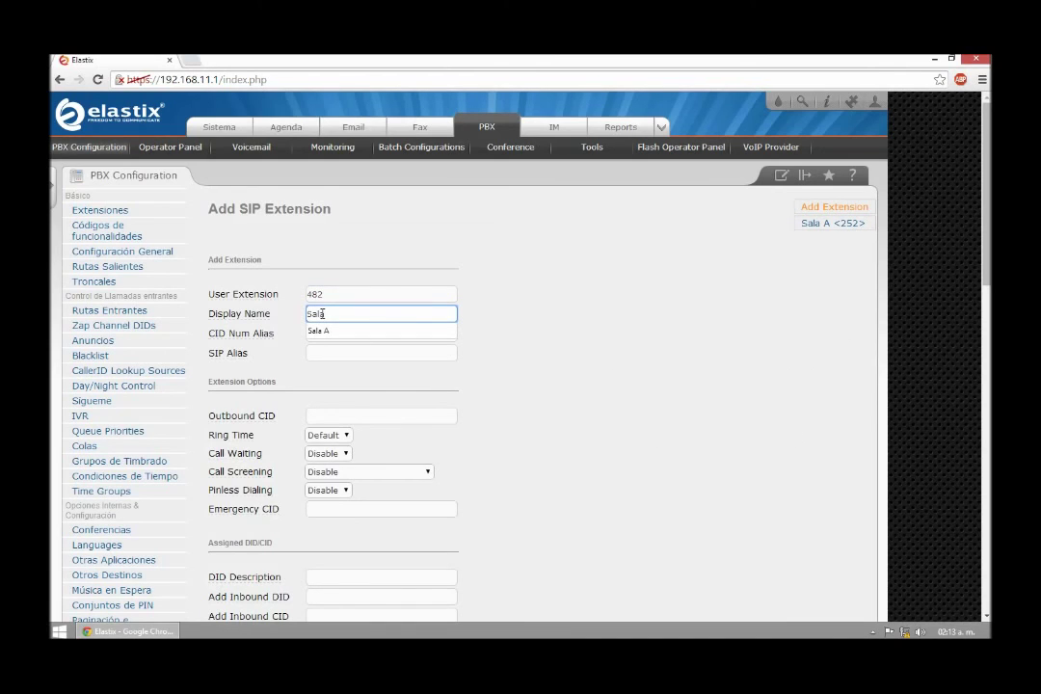
text( B)
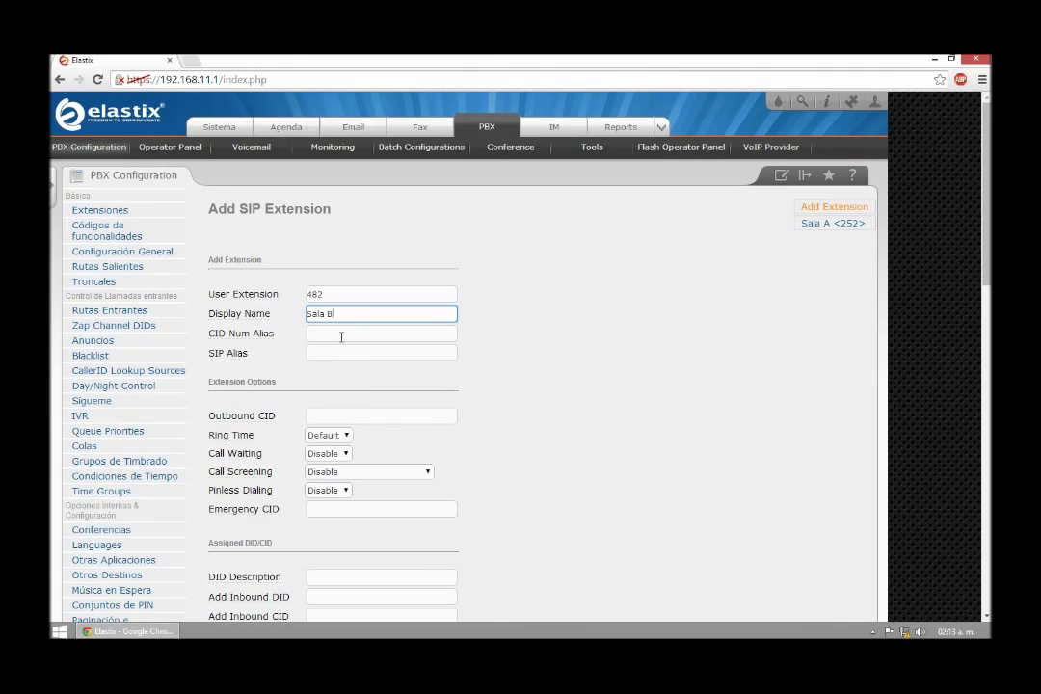
click(339, 335)
text(7)
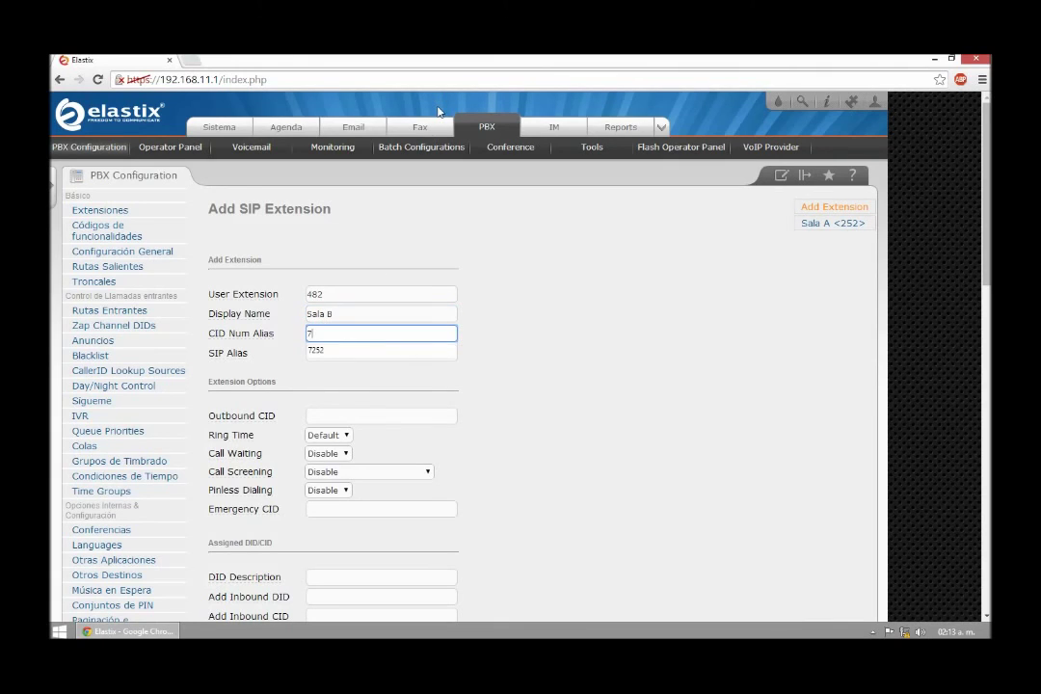
text(2522)
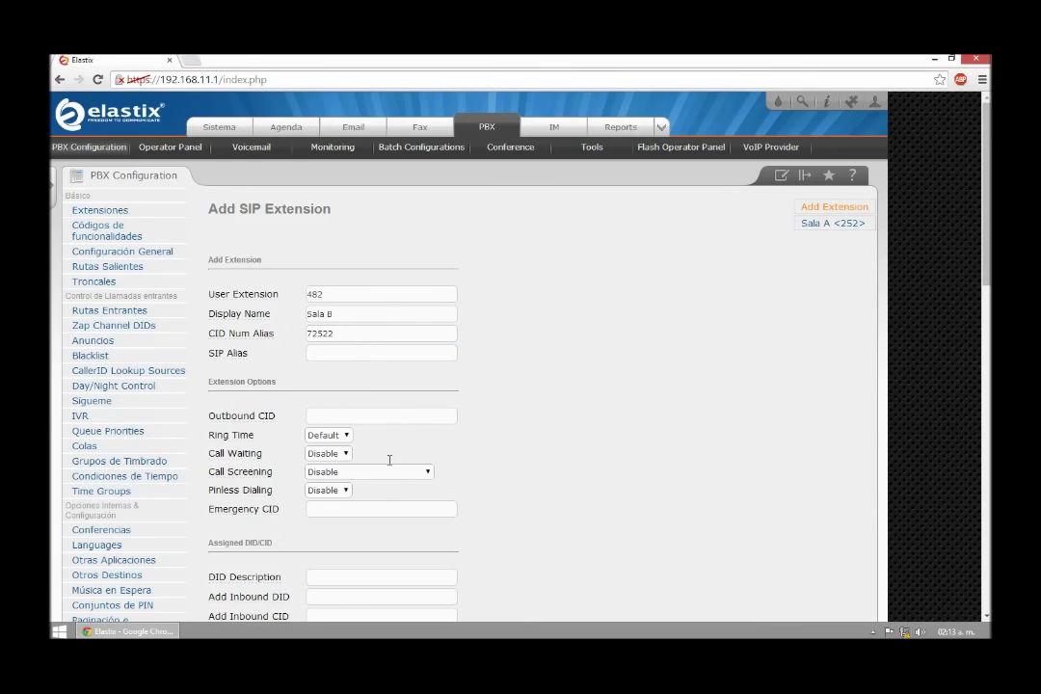
Enter the device secret and submit extension 482.
scroll(376, 472, down, 3)
scroll(363, 482, down, 1)
click(327, 435)
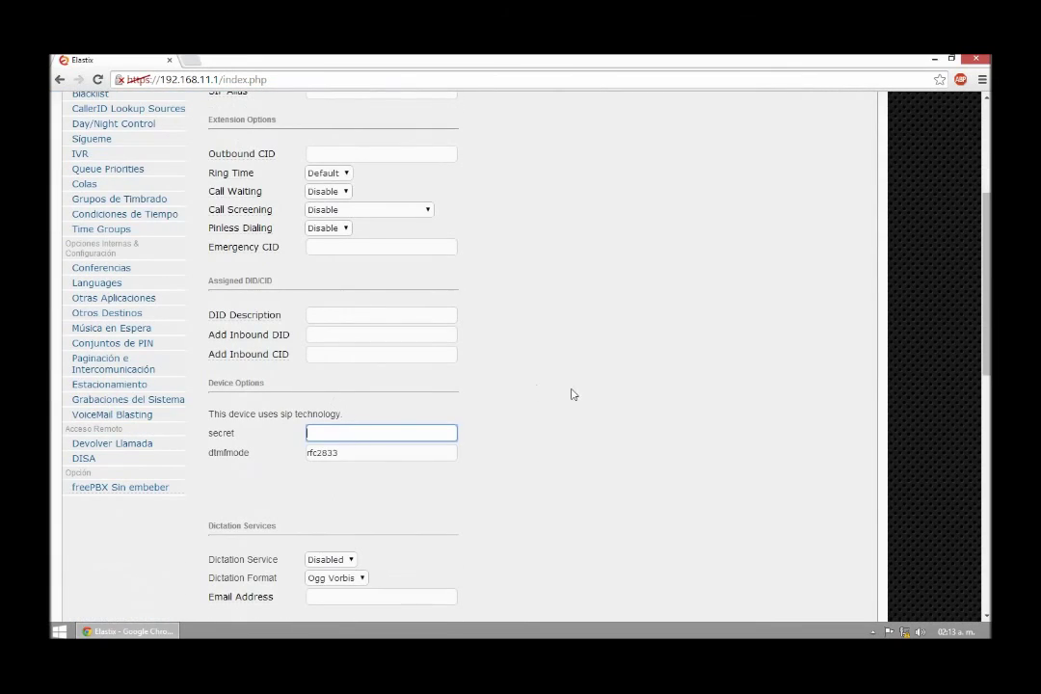
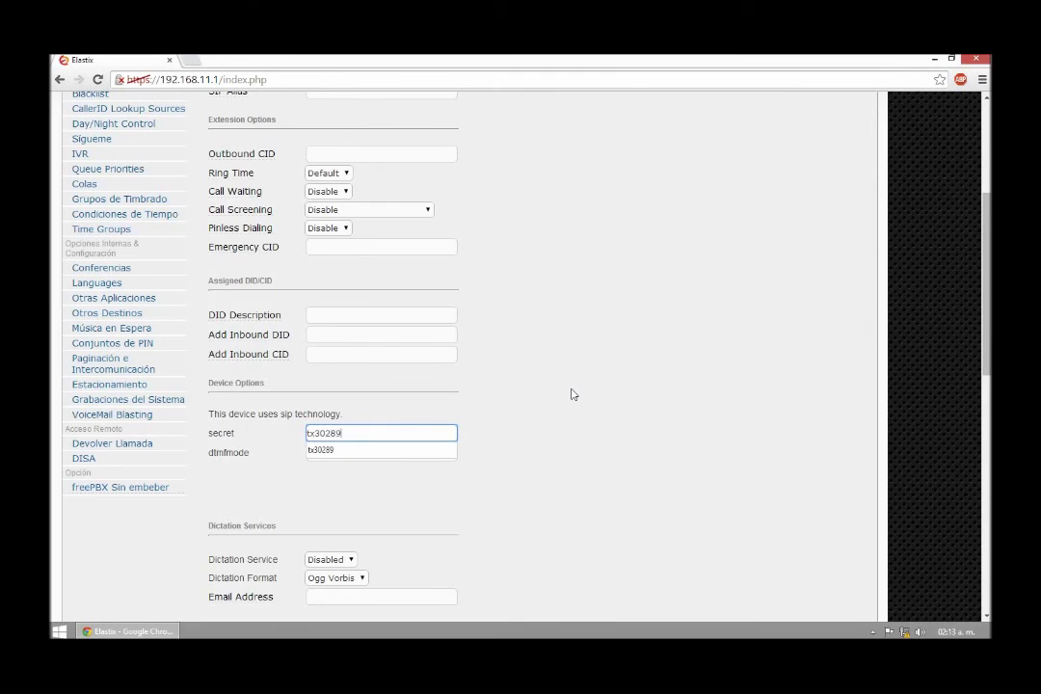
scroll(572, 395, down, 7)
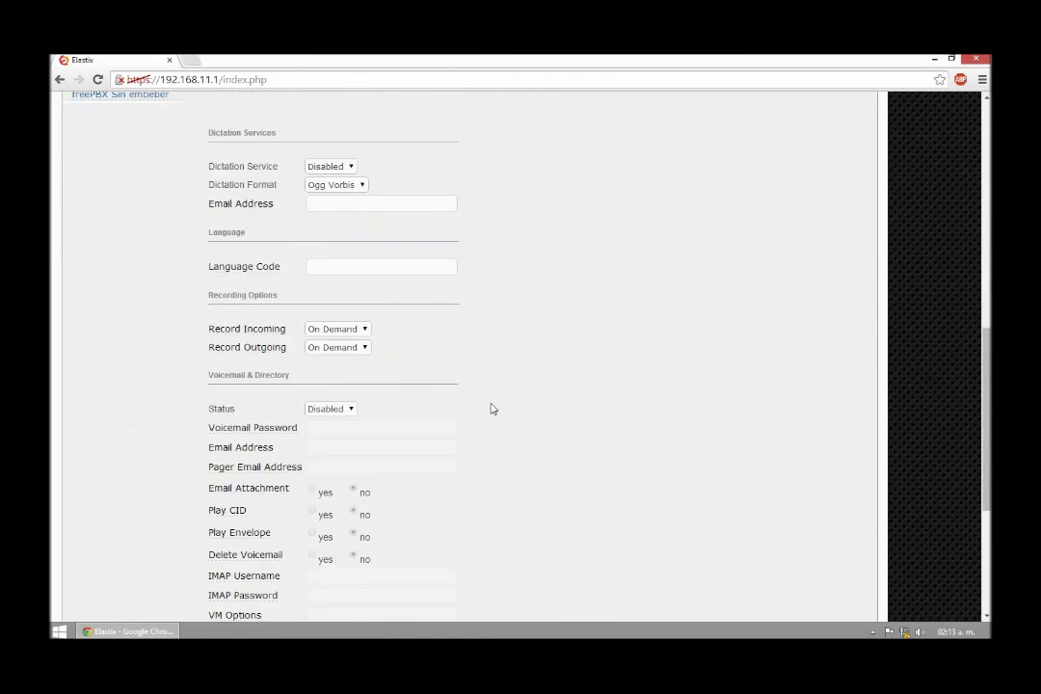
click(231, 559)
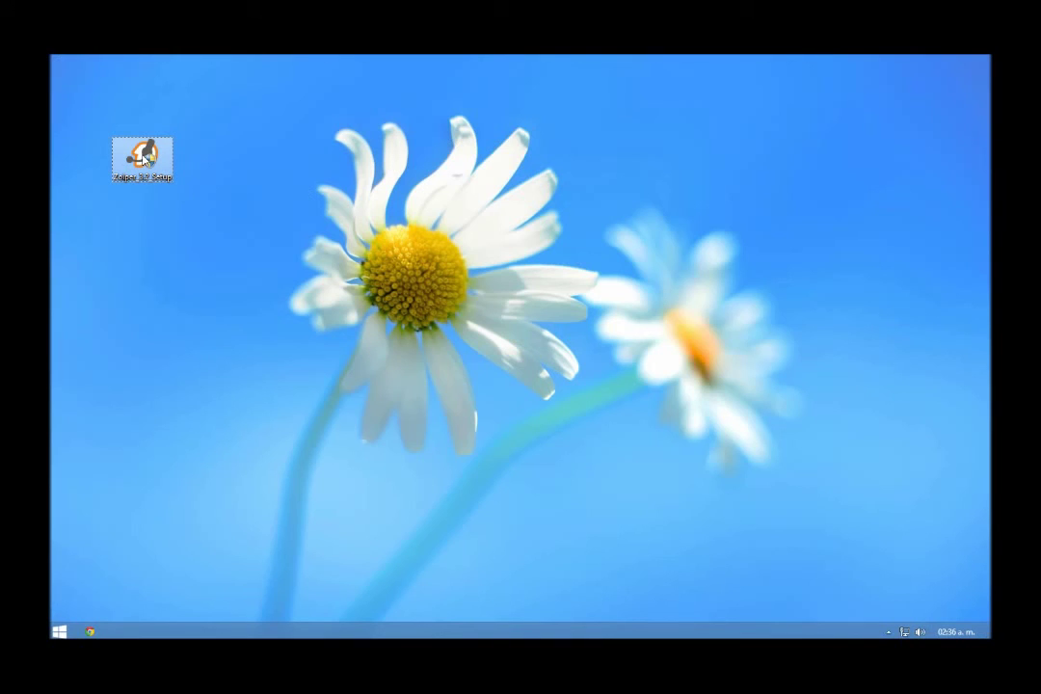
Run the Zoiper installer, accept the license, install with all defaults, and launch Zoiper.
click(143, 159)
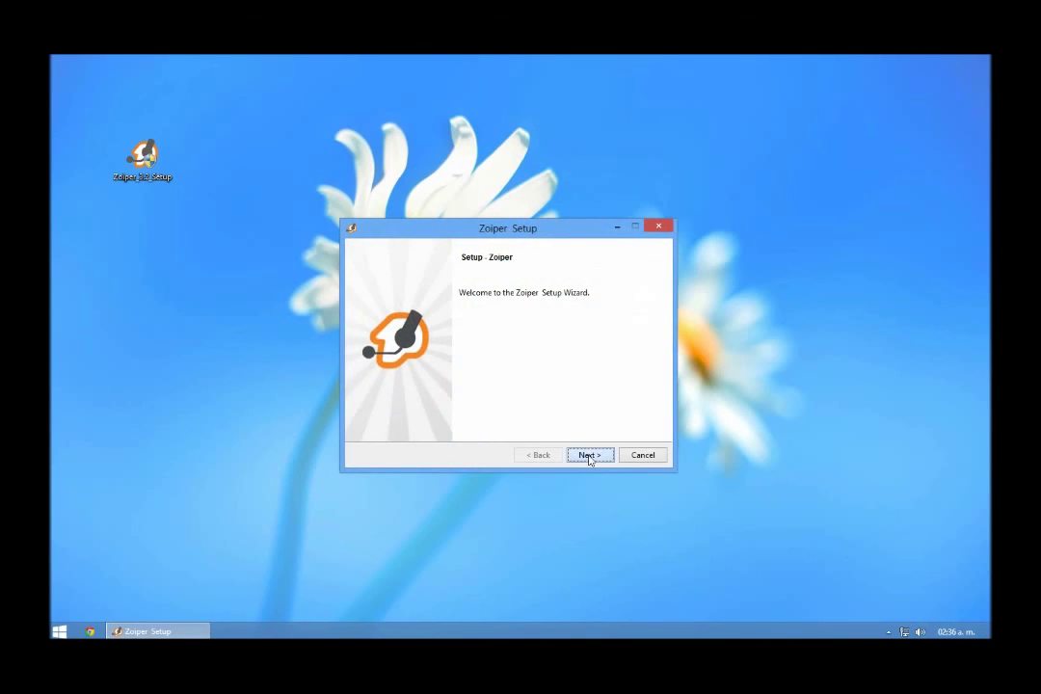
click(590, 456)
click(459, 410)
click(589, 455)
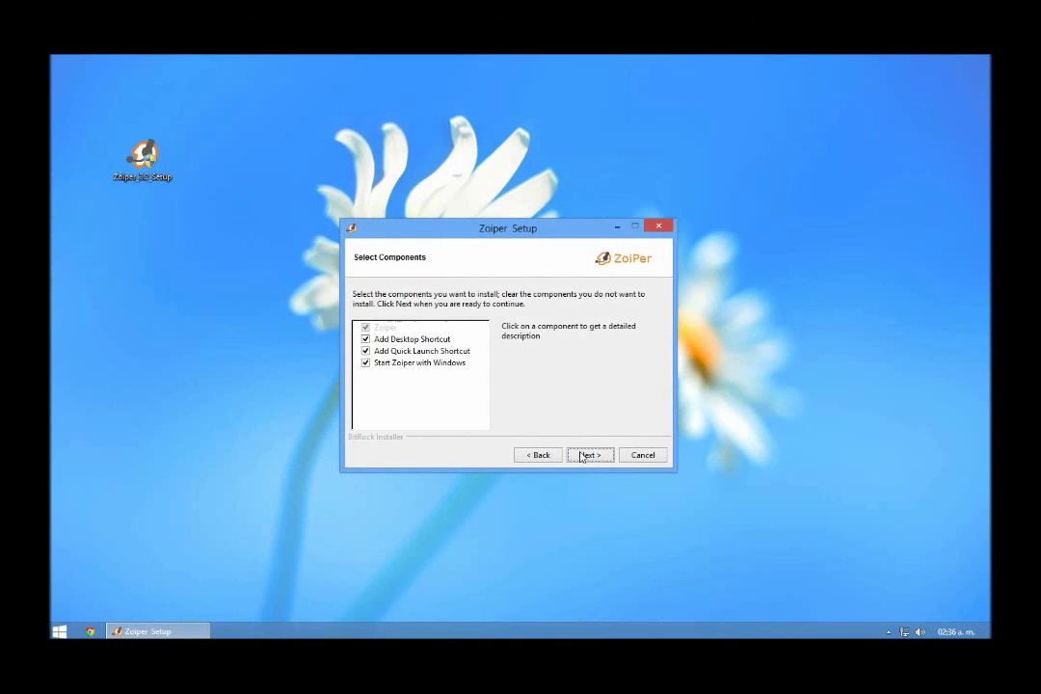
click(589, 455)
click(587, 457)
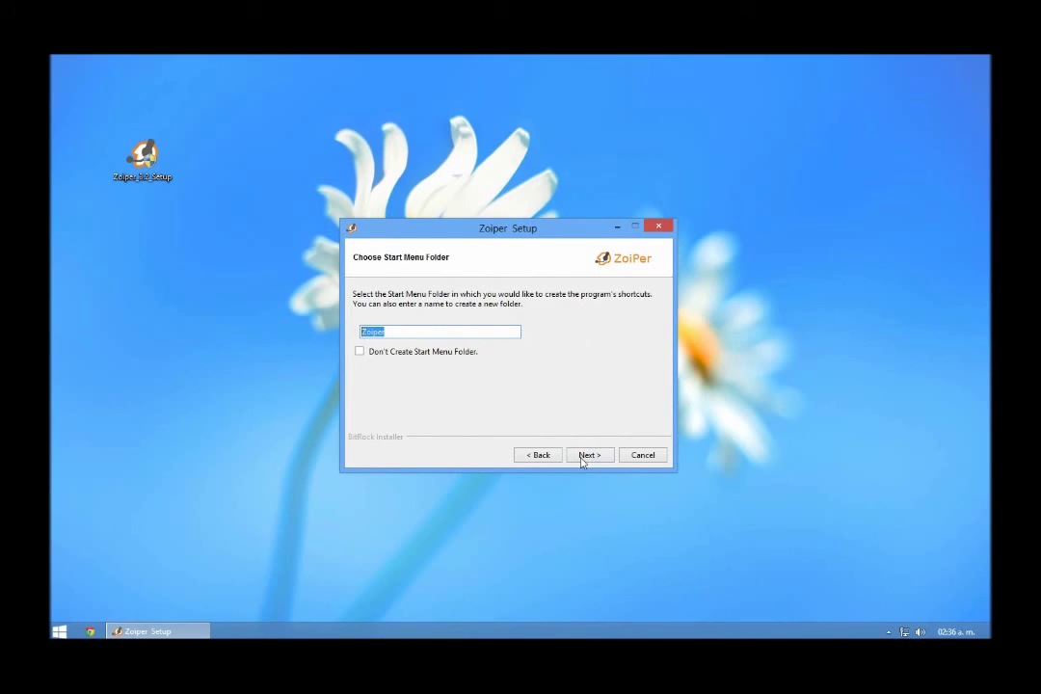
click(583, 459)
click(582, 460)
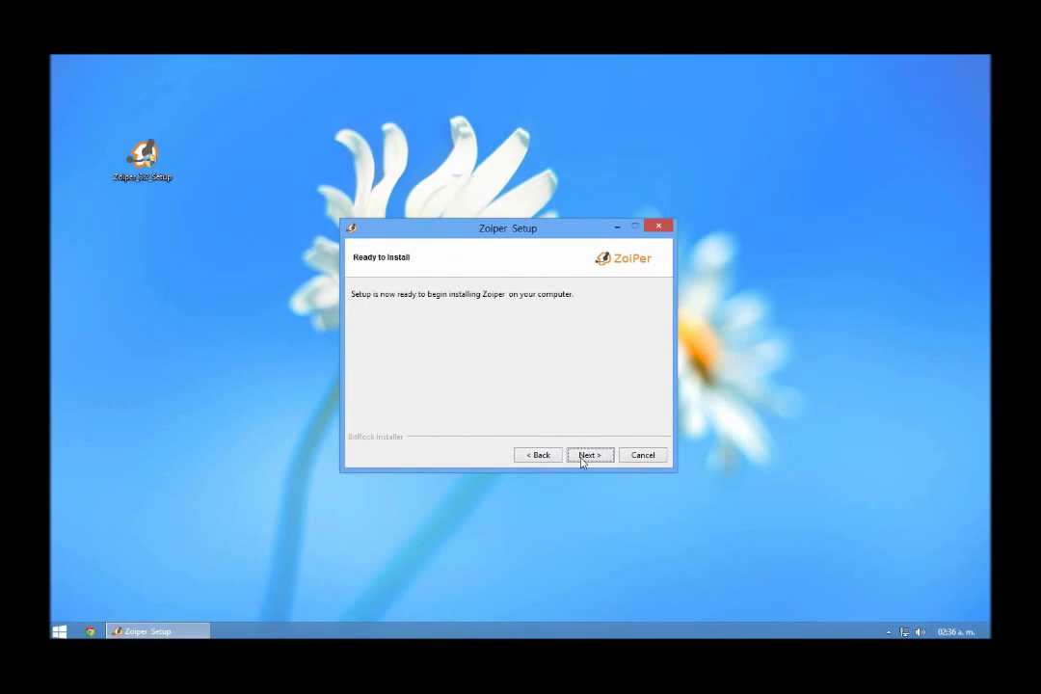
click(582, 460)
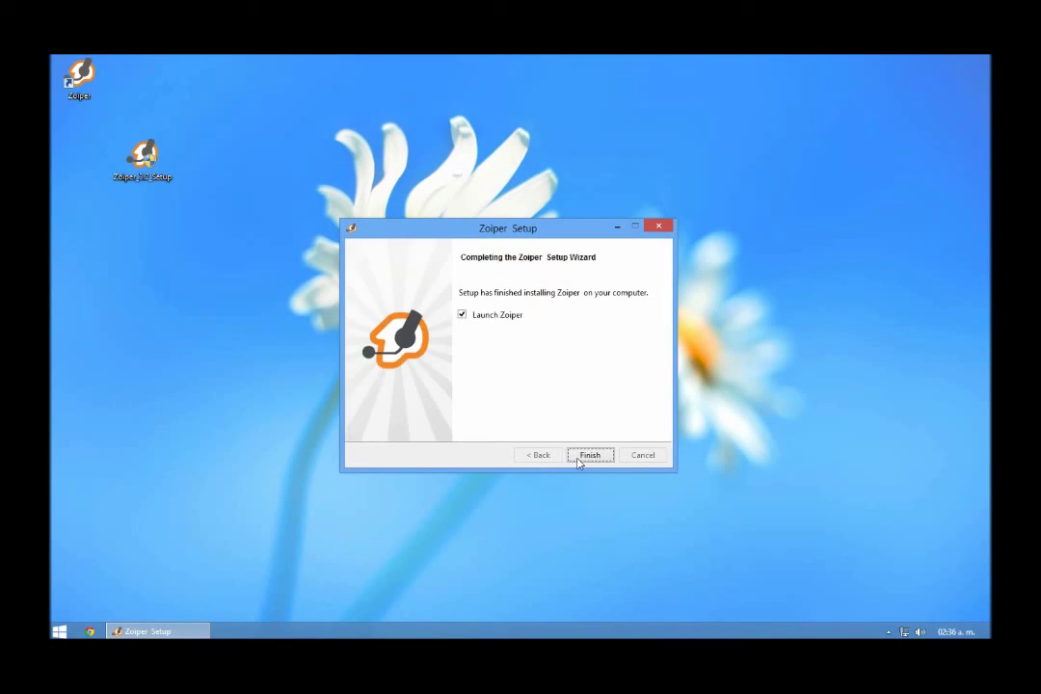
click(589, 455)
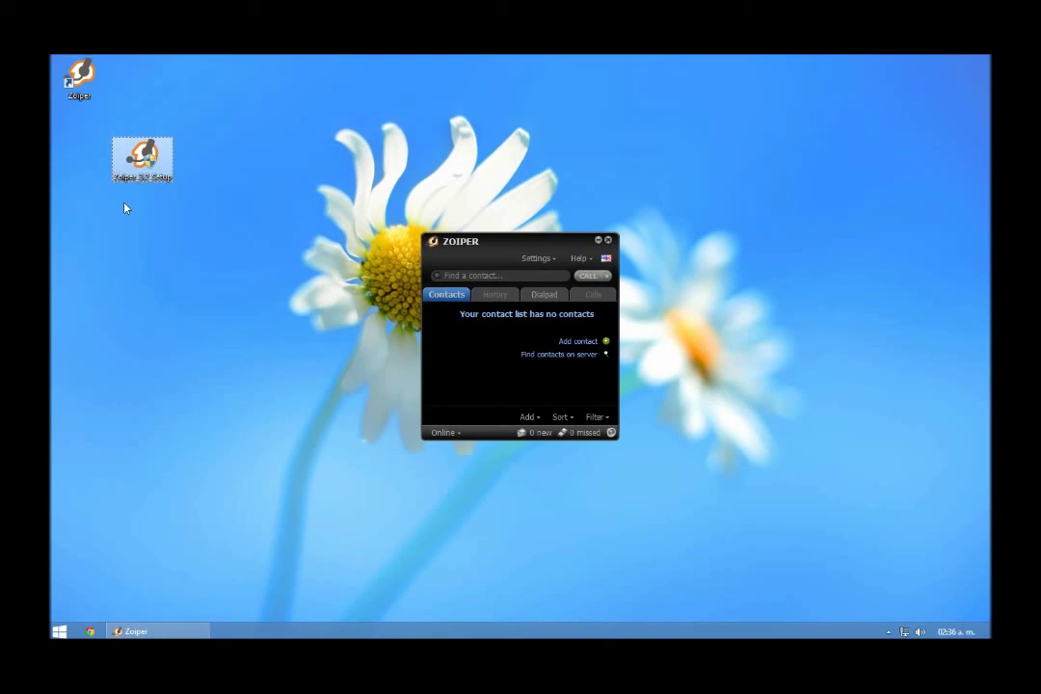
Delete the Zoiper setup installer from the desktop and bring up Zoiper's Preferences window.
key(Delete)
key(Return)
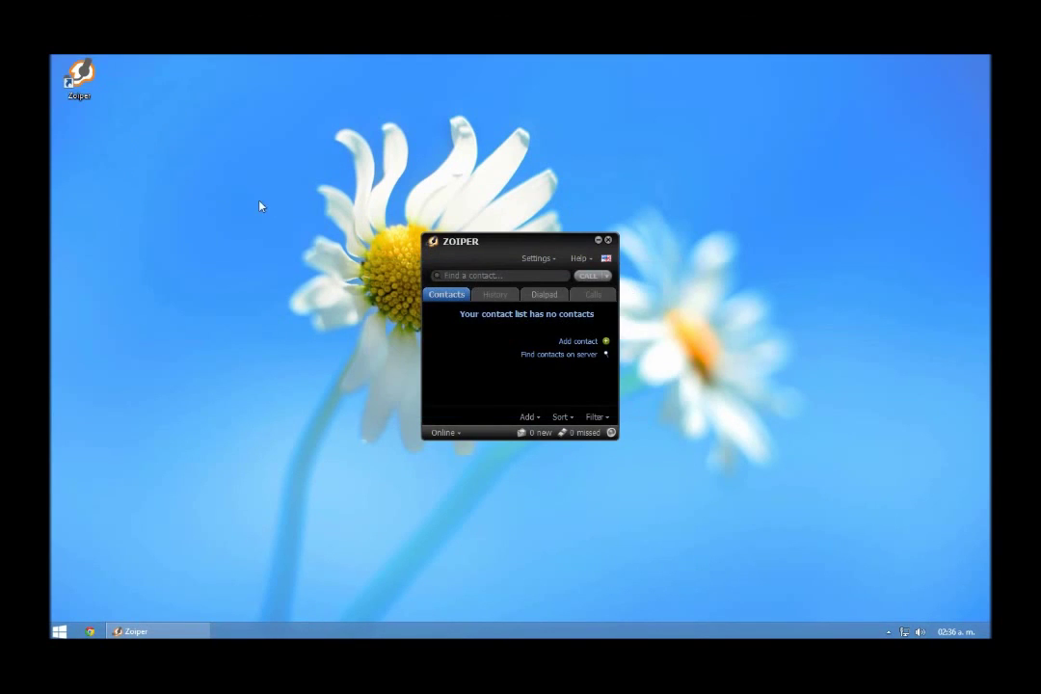
click(537, 258)
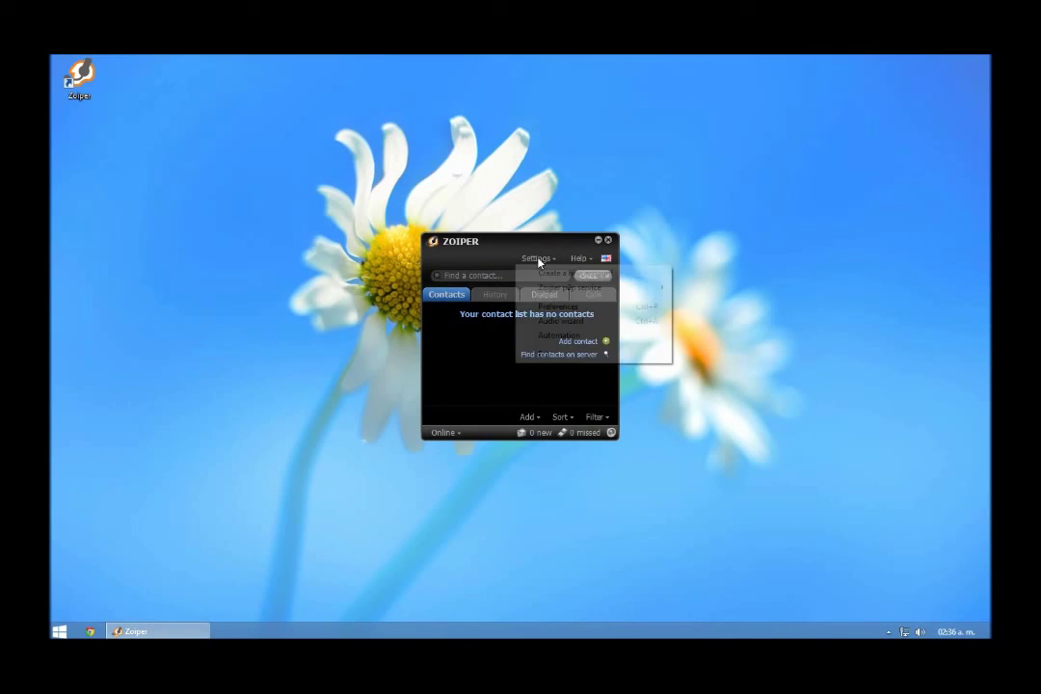
click(559, 307)
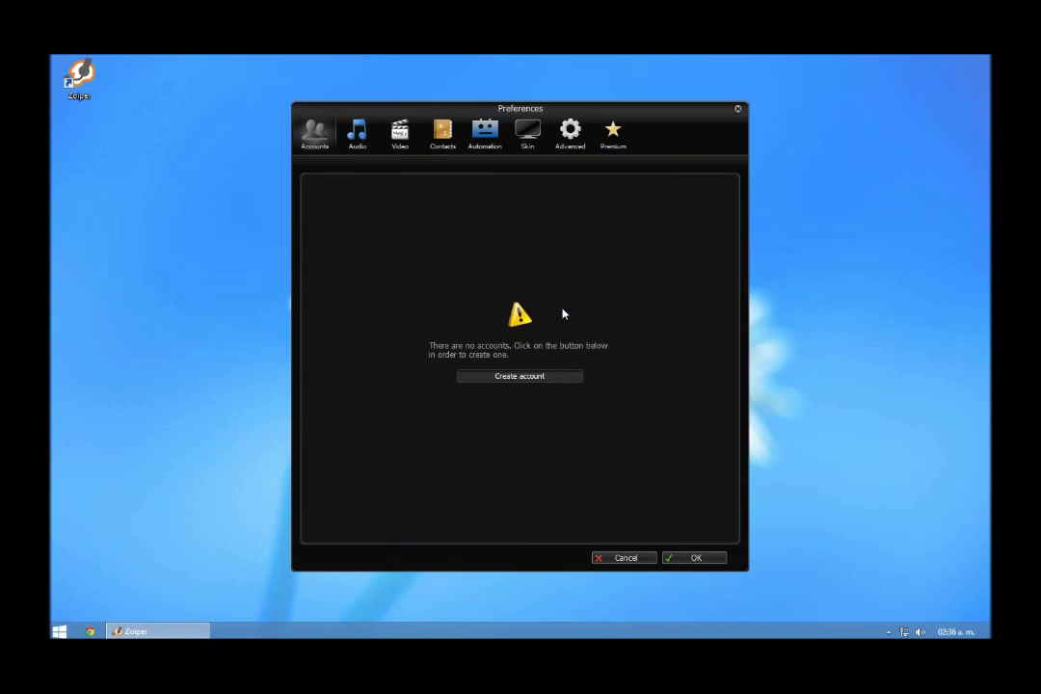
drag(646, 126, 869, 104)
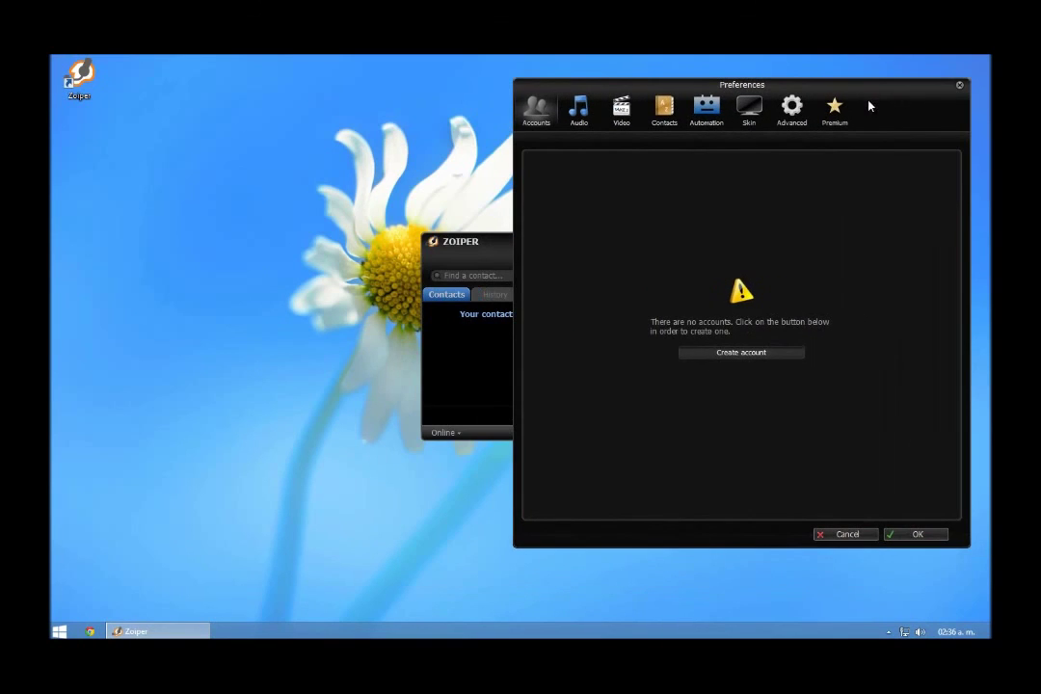
Create a SIP account for extension 252 with its password on server 192.168.11.1.
click(743, 355)
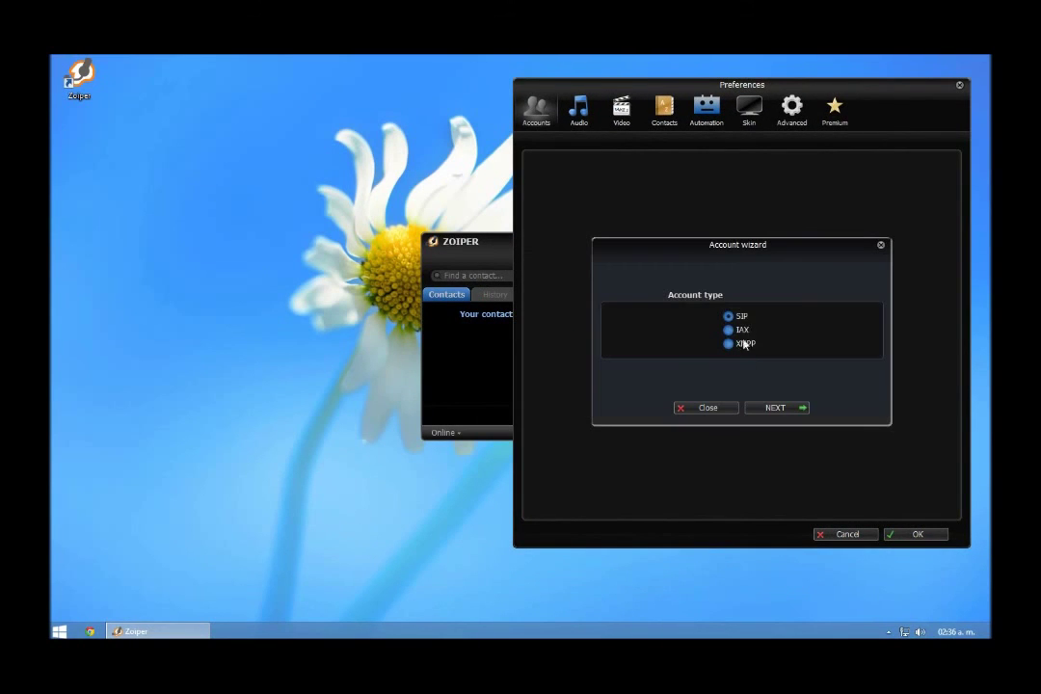
click(768, 408)
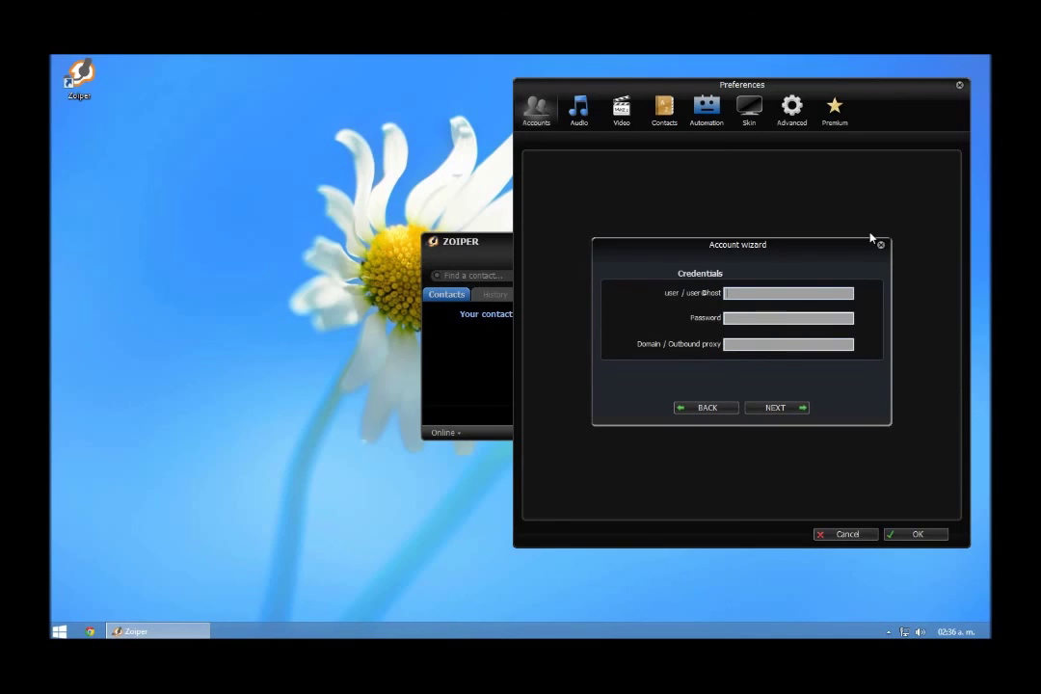
text(252)
click(784, 324)
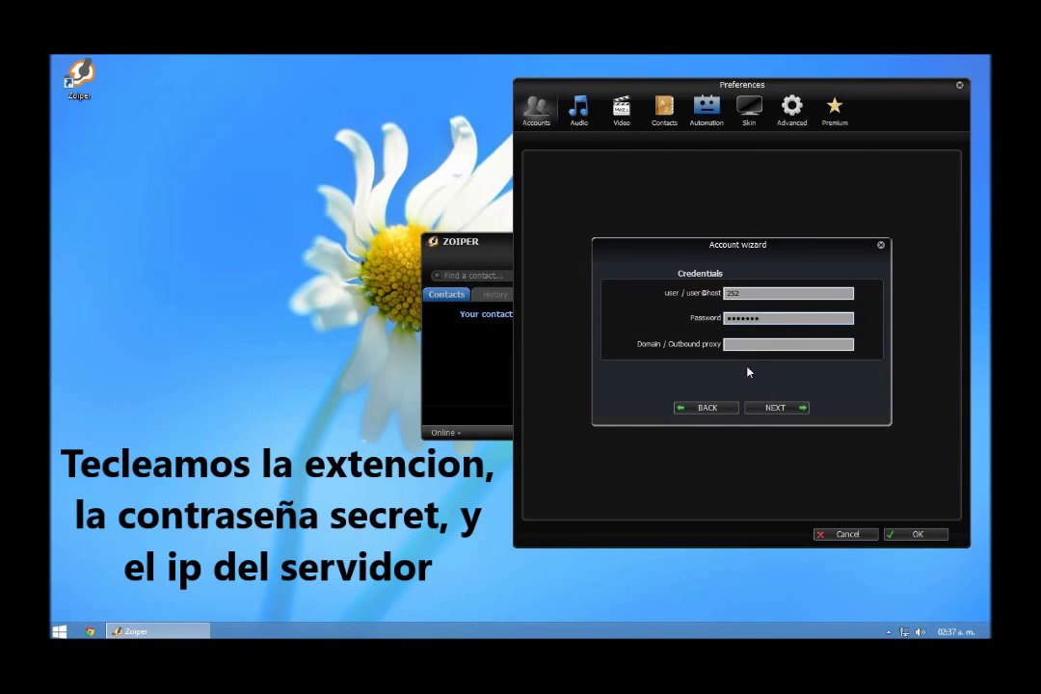
text(192.1.1)
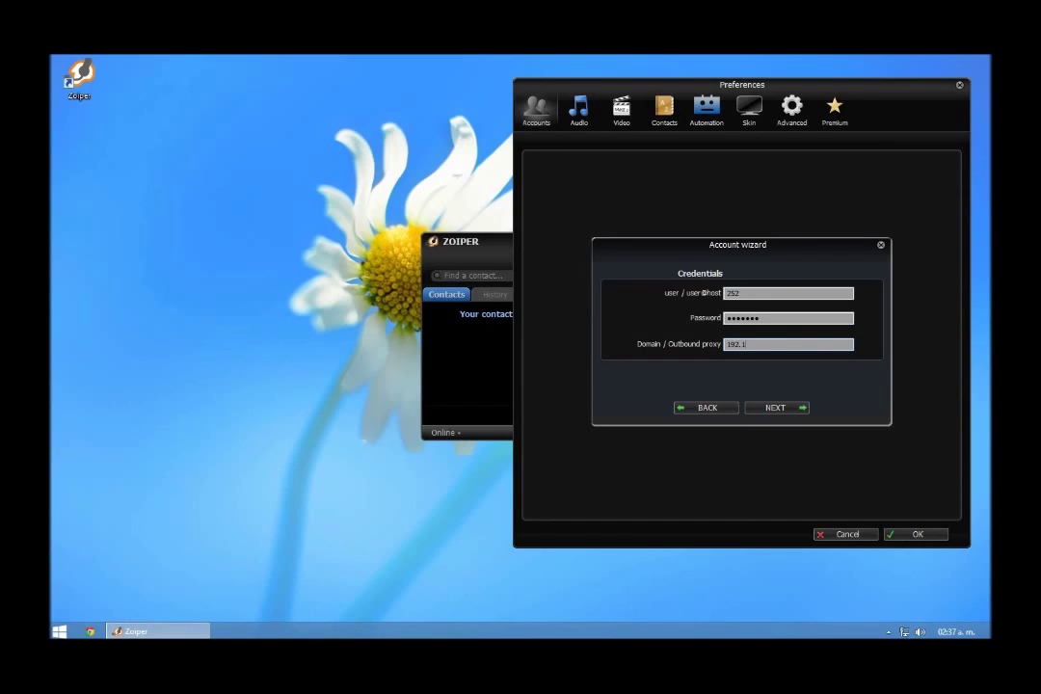
text(68.11.1)
click(788, 410)
click(777, 408)
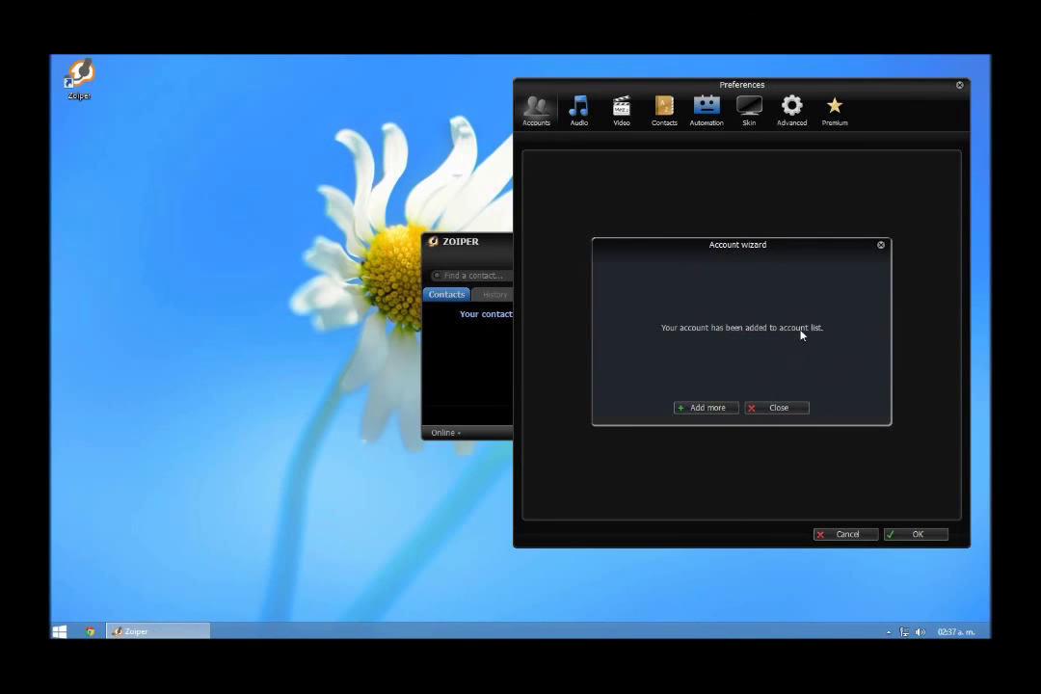
click(766, 410)
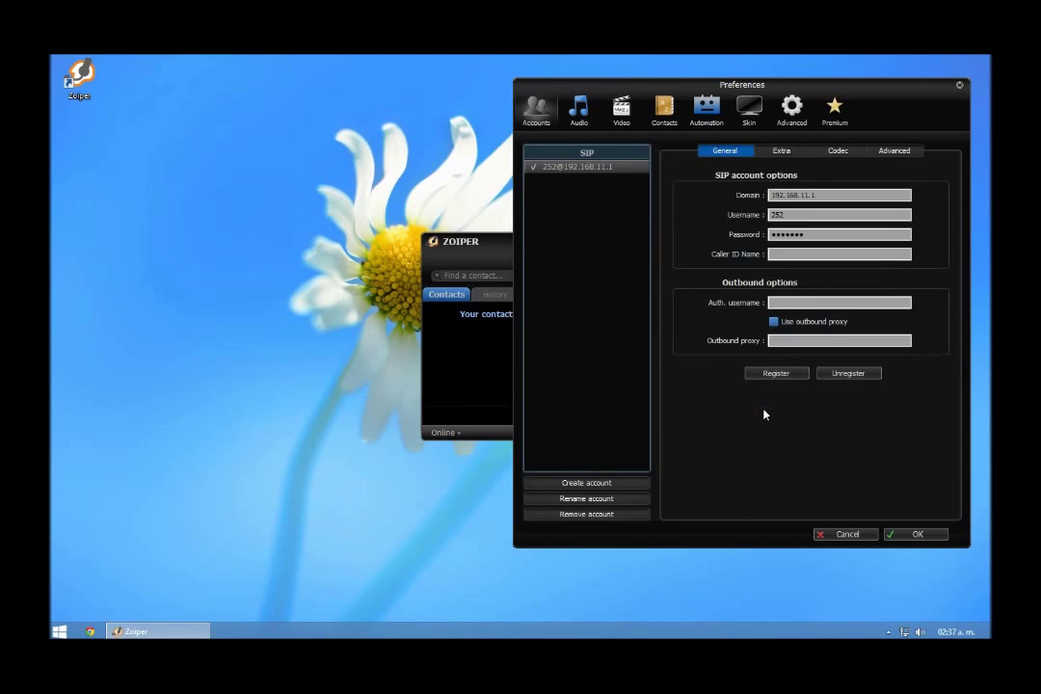
click(913, 536)
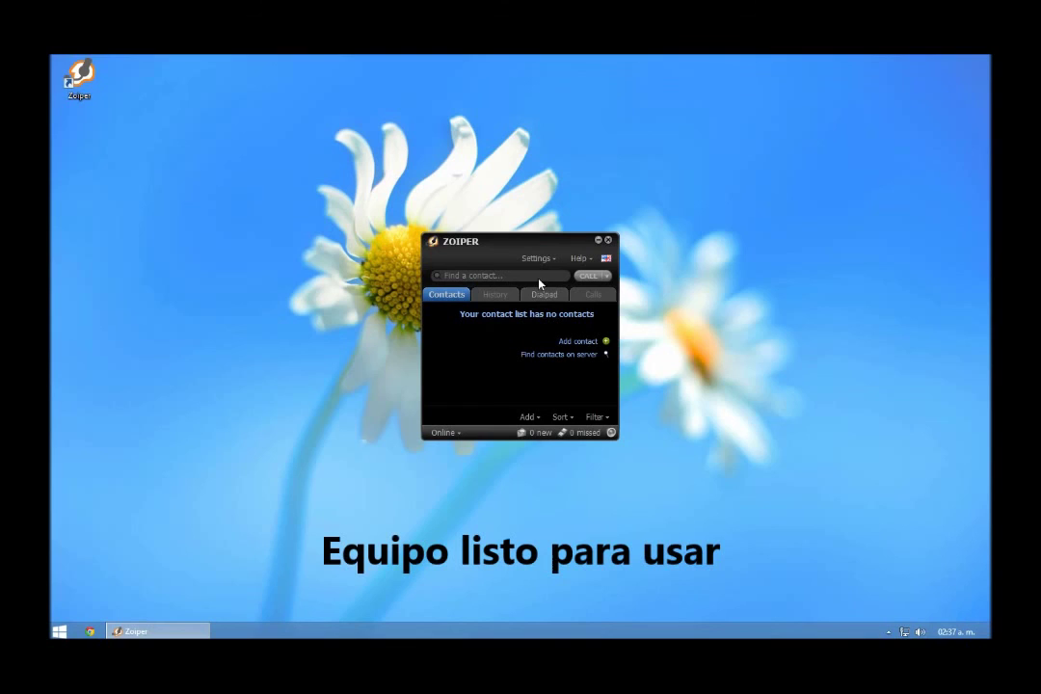
drag(552, 246, 553, 210)
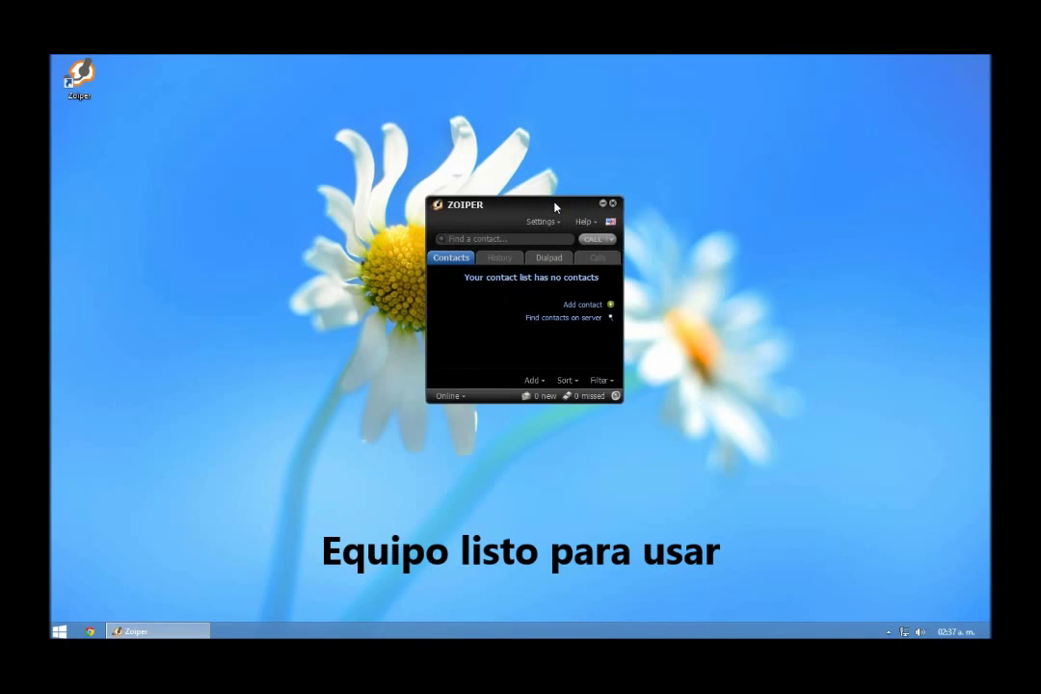